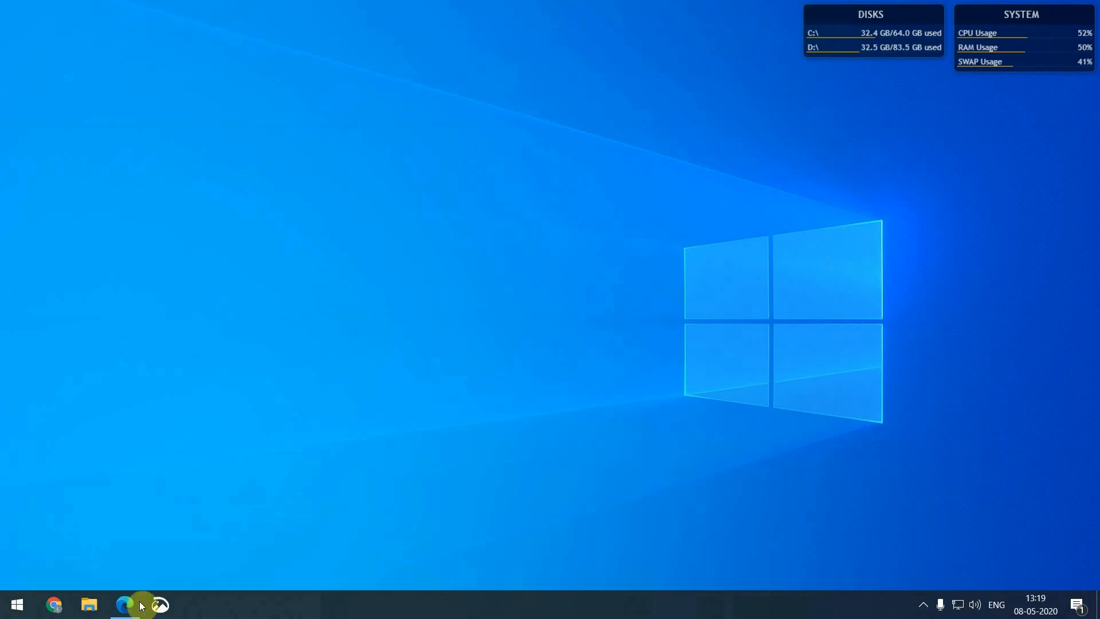
# Open the Ethernet connection's network details from ncpa.cpl
pyautogui.press('super+r')
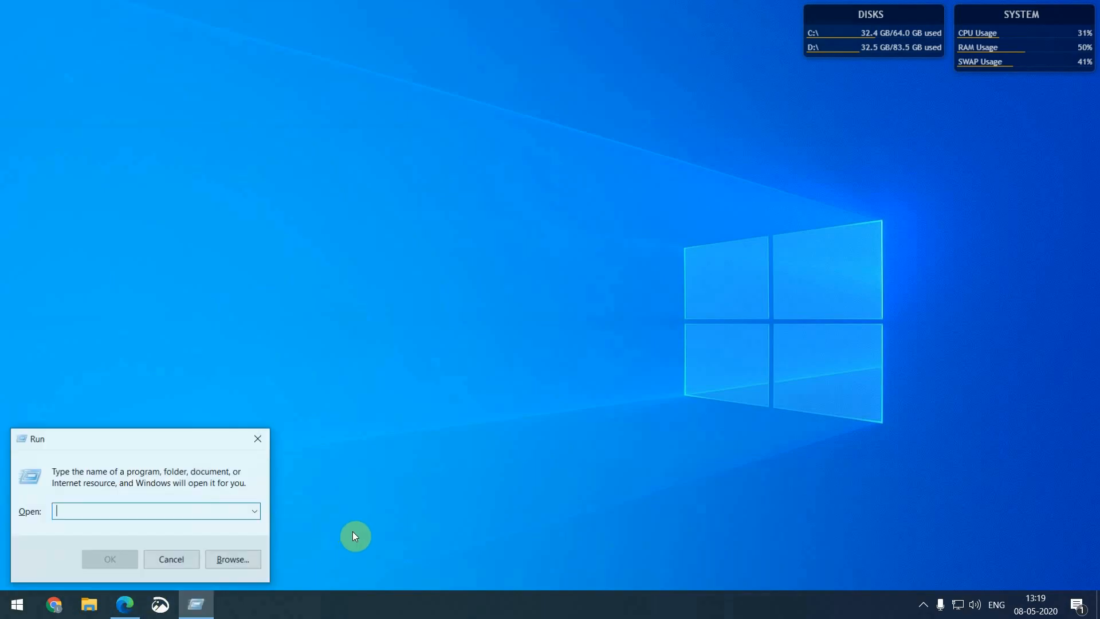
pyautogui.write('ncpa.cpl')
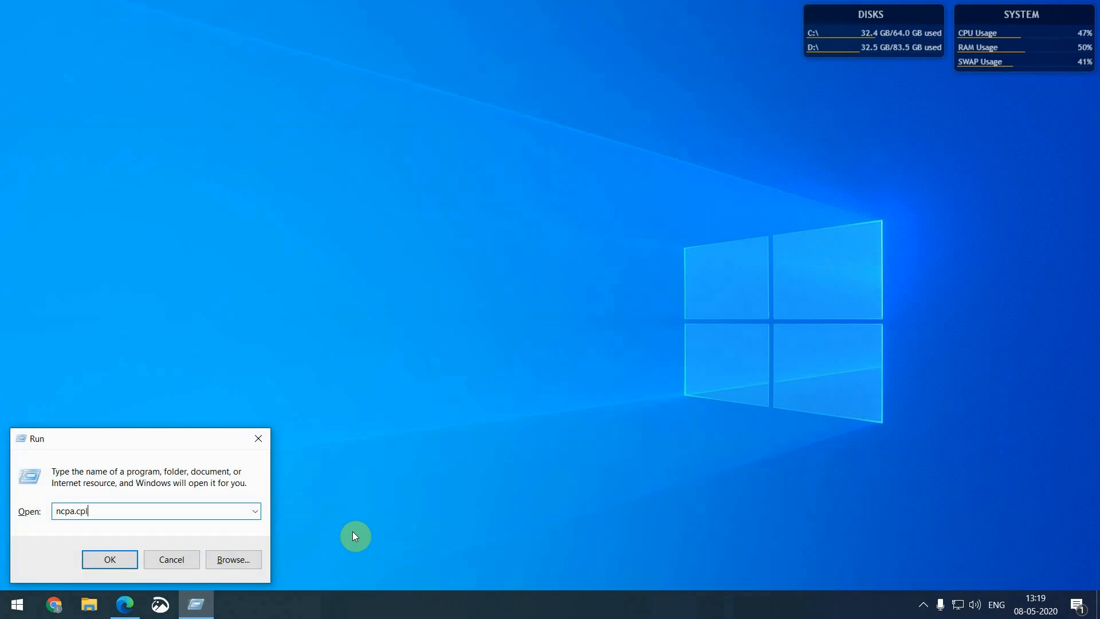
pyautogui.press('Return')
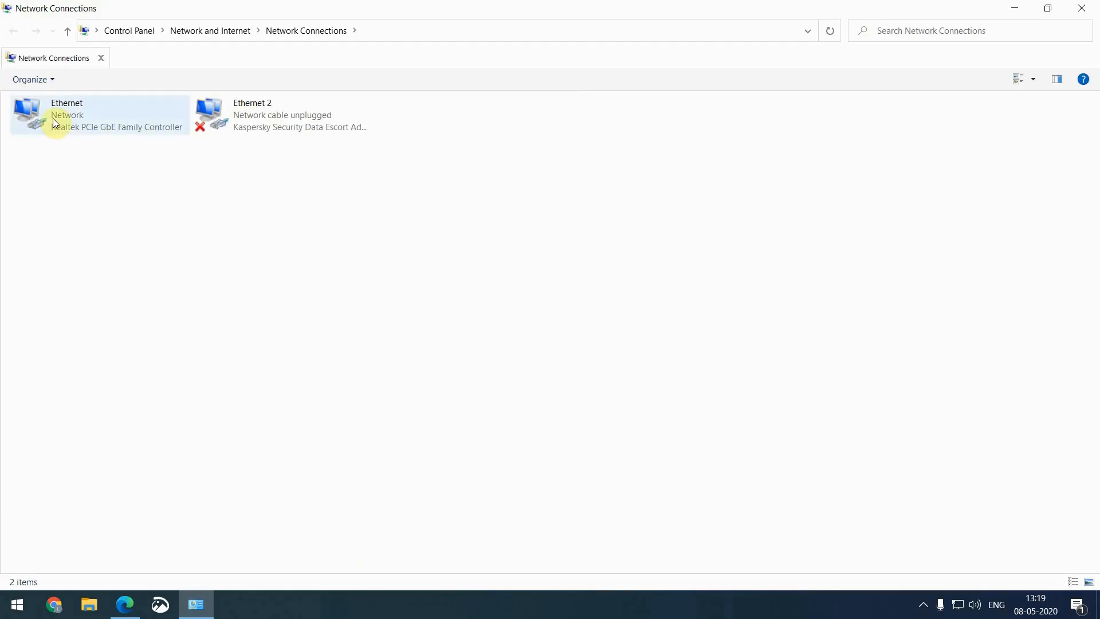
pyautogui.click(53, 118)
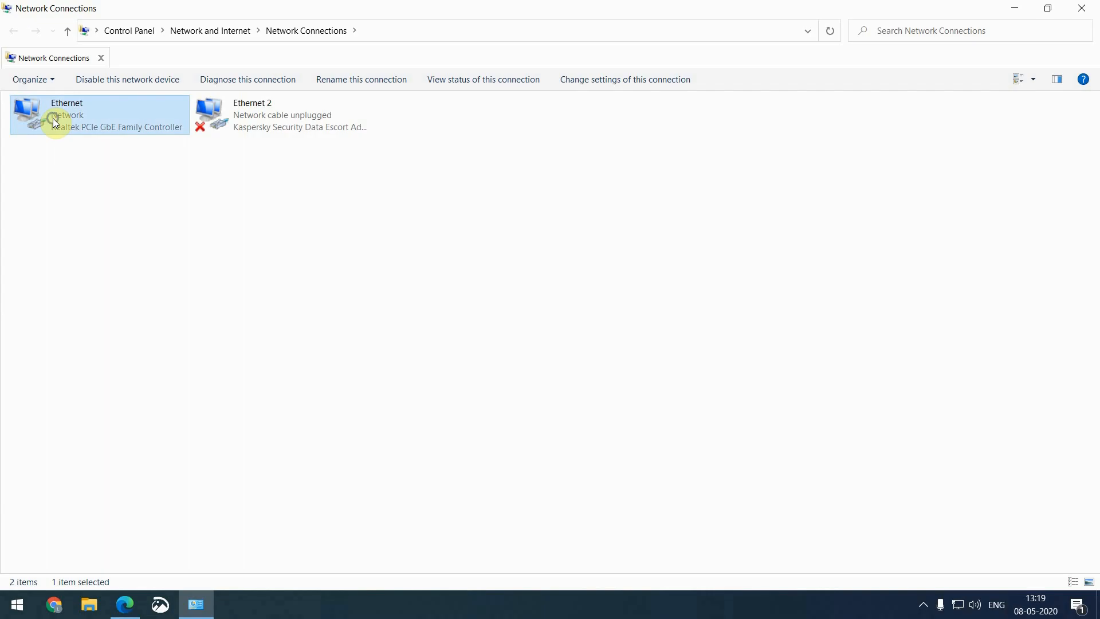
pyautogui.rightClick(53, 118)
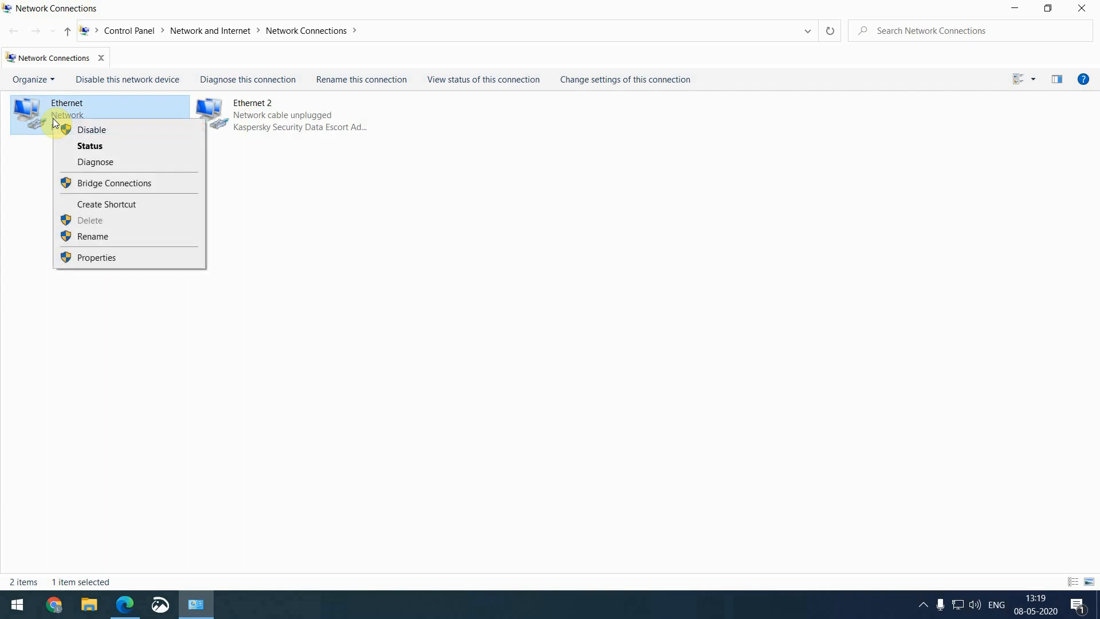
pyautogui.click(89, 146)
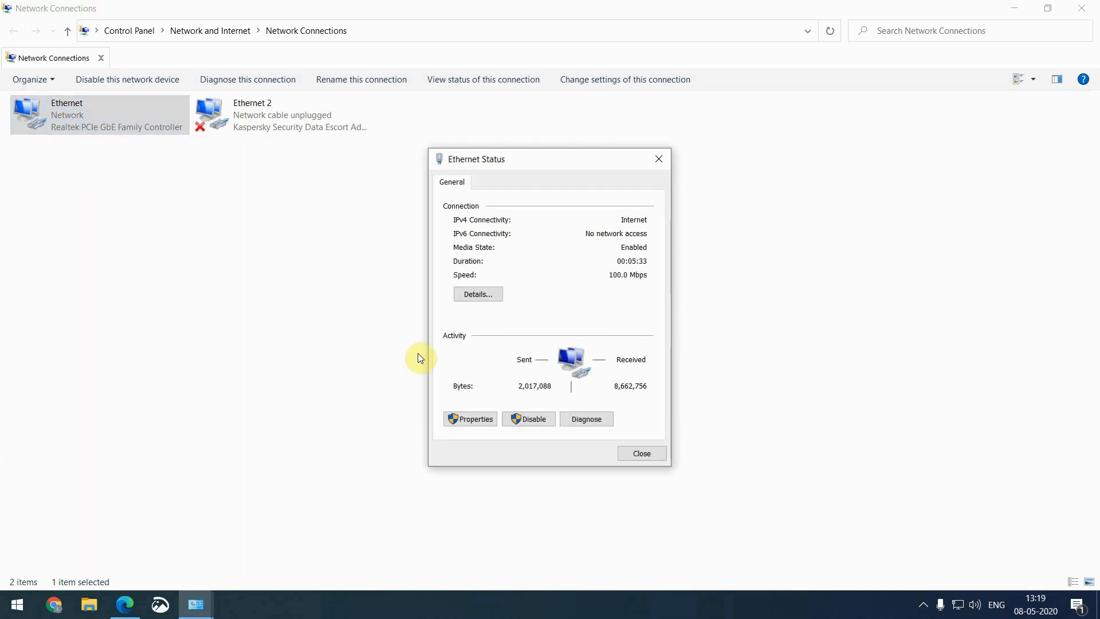
pyautogui.click(486, 297)
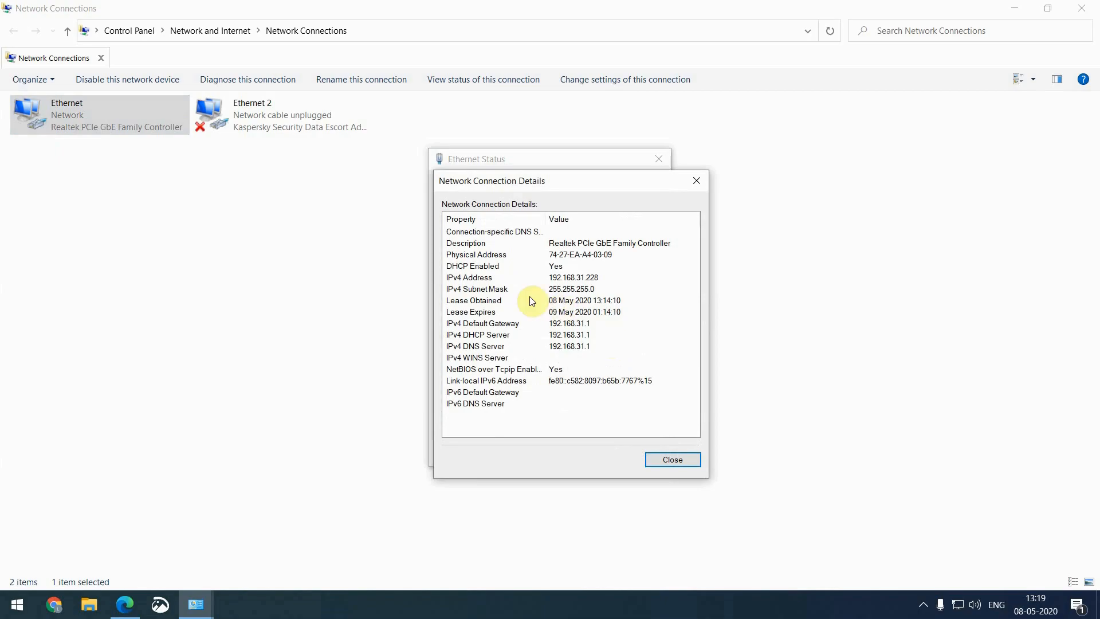
# Read the IPv4 address and default gateway 192.168.31.1, then close the dialogs and minimize Network Connections
pyautogui.click(594, 277)
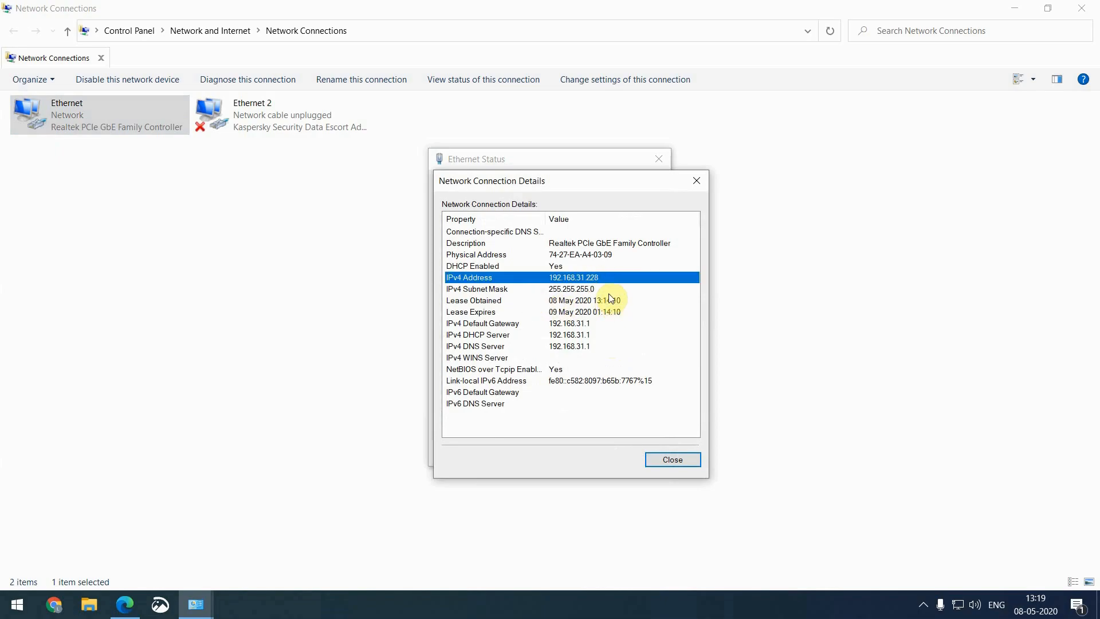
pyautogui.click(575, 325)
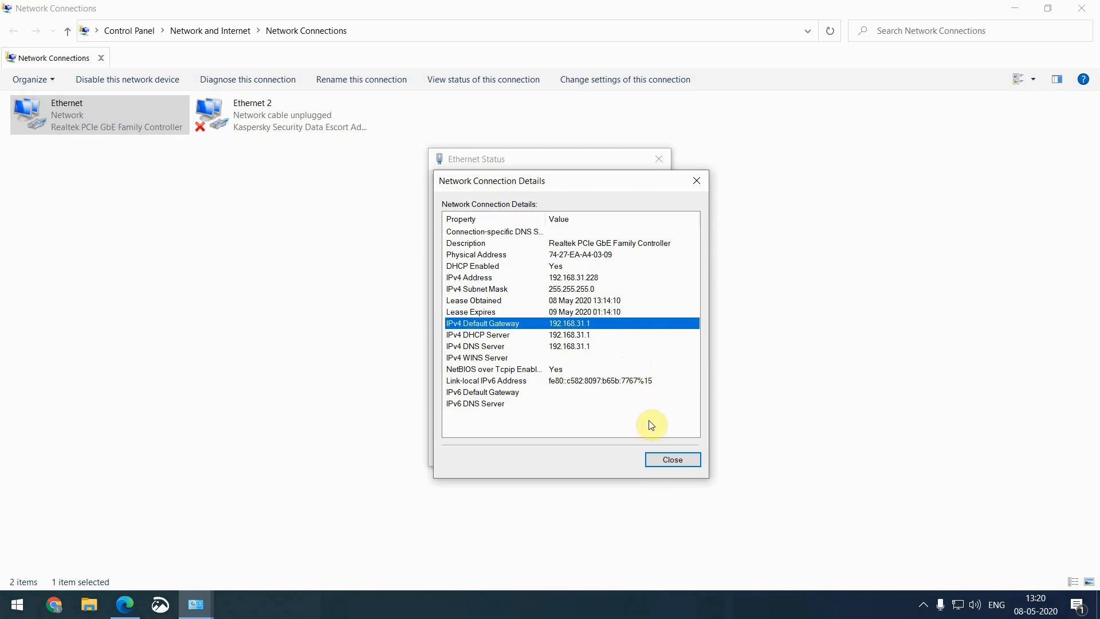
pyautogui.click(678, 462)
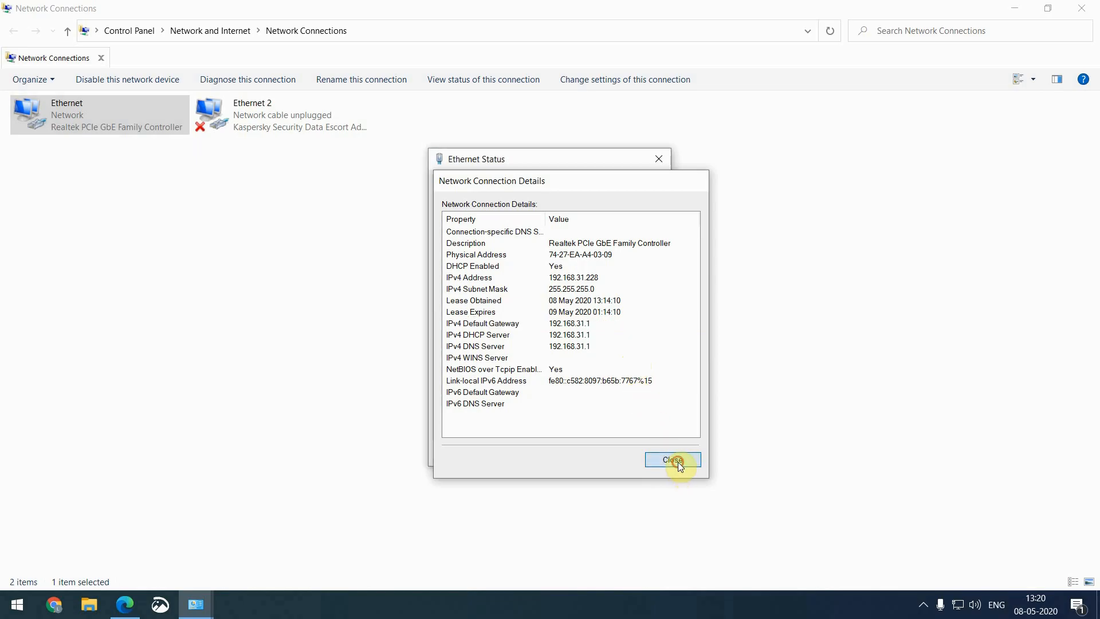
pyautogui.click(657, 453)
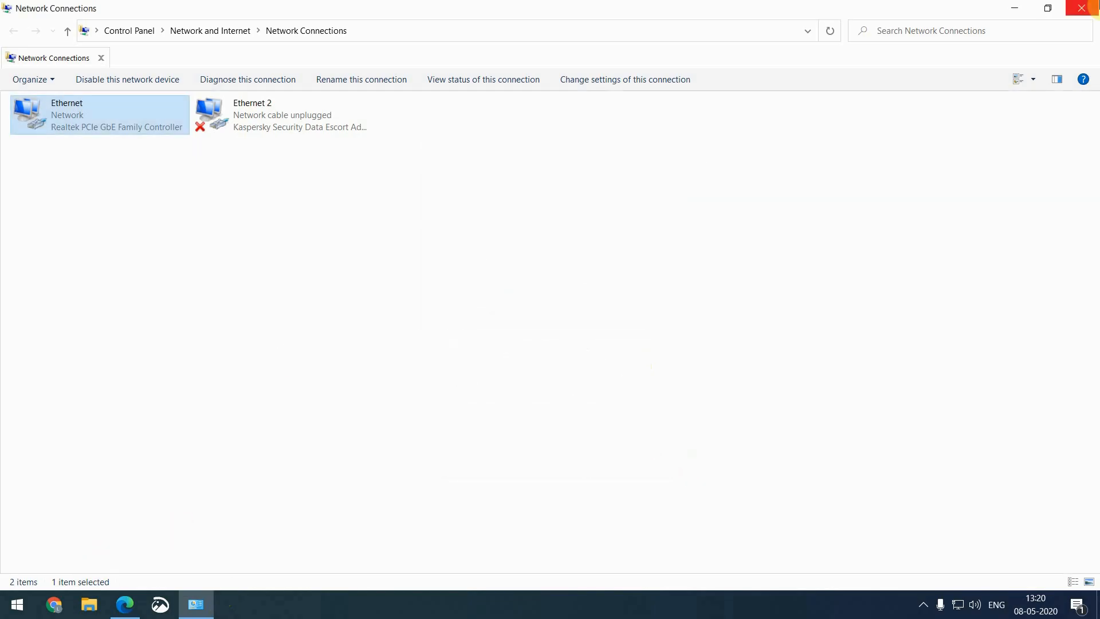
pyautogui.click(1013, 8)
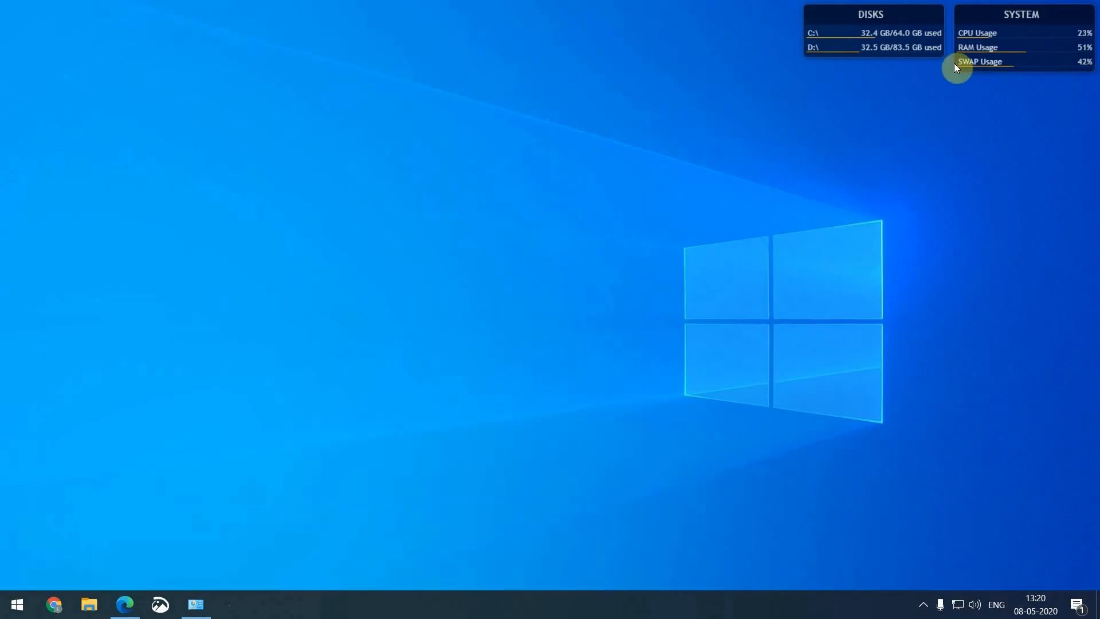
# Load the router at 192.168.31.1 in Edge and agree to its terms
pyautogui.click(114, 602)
pyautogui.write('192.16')
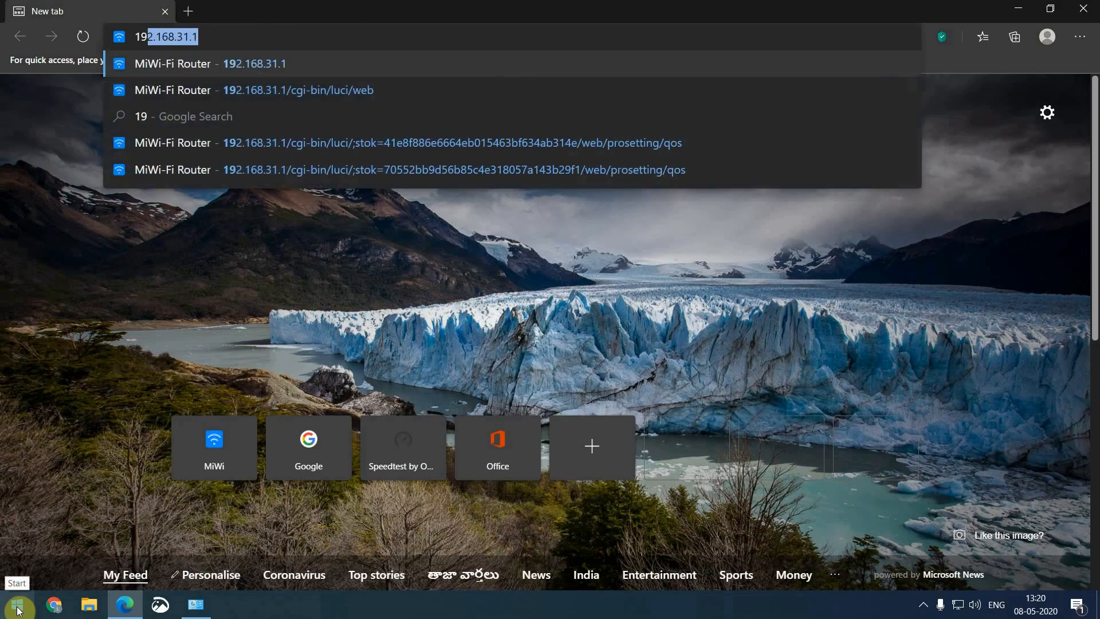
pyautogui.write('8.31.1')
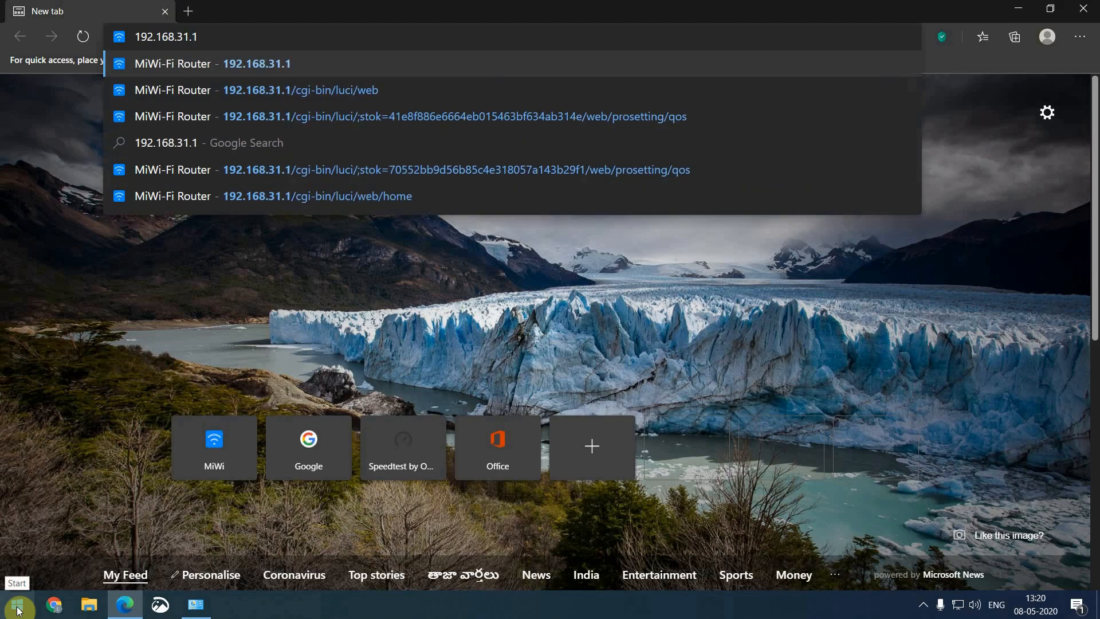
pyautogui.press('Return')
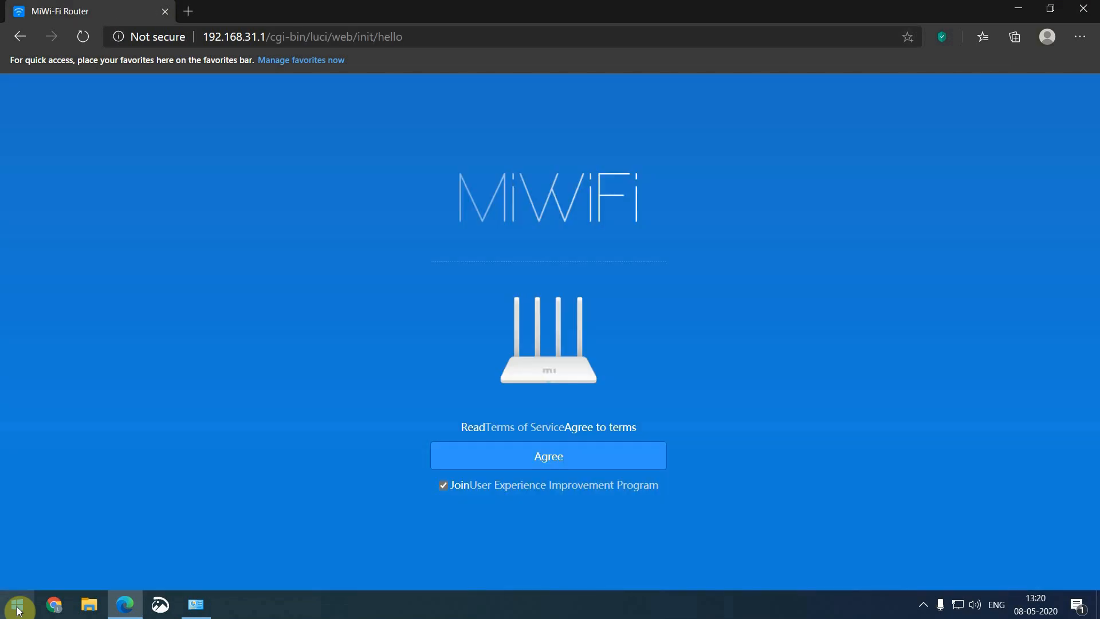
pyautogui.click(570, 456)
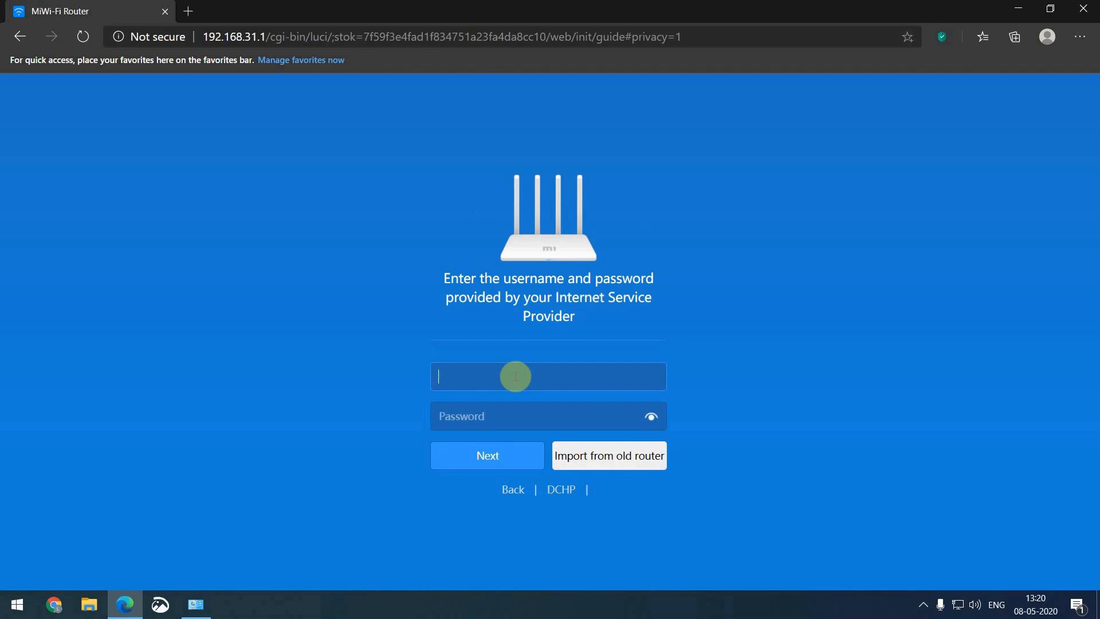
# Enter the ISP account username and password and submit them
pyautogui.click(515, 376)
pyautogui.press('Tab')
pyautogui.write('•••••')
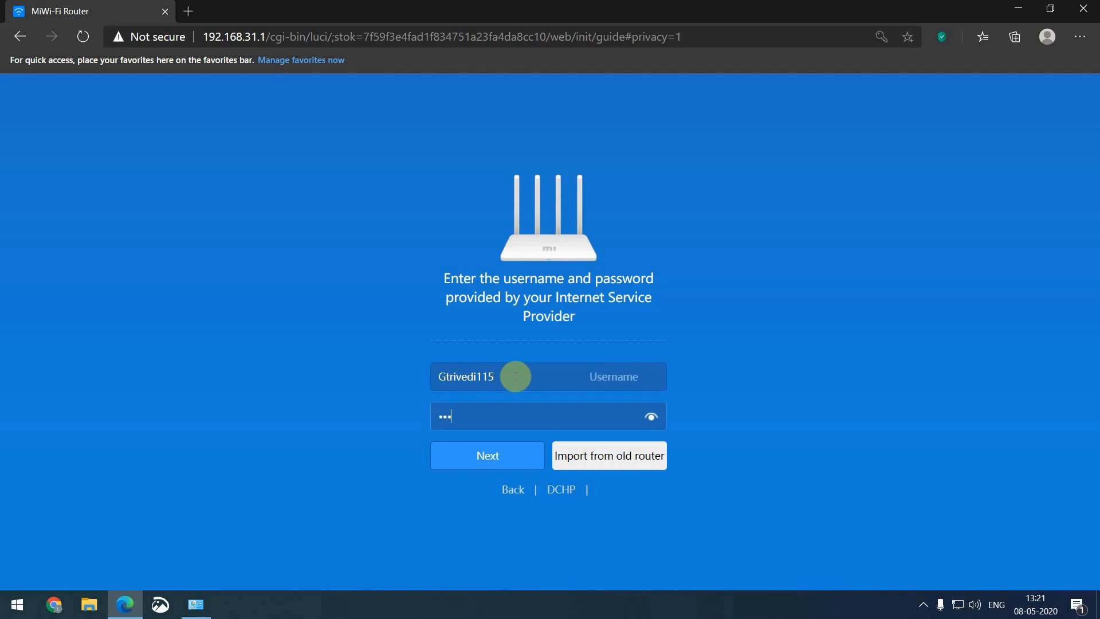
pyautogui.click(510, 464)
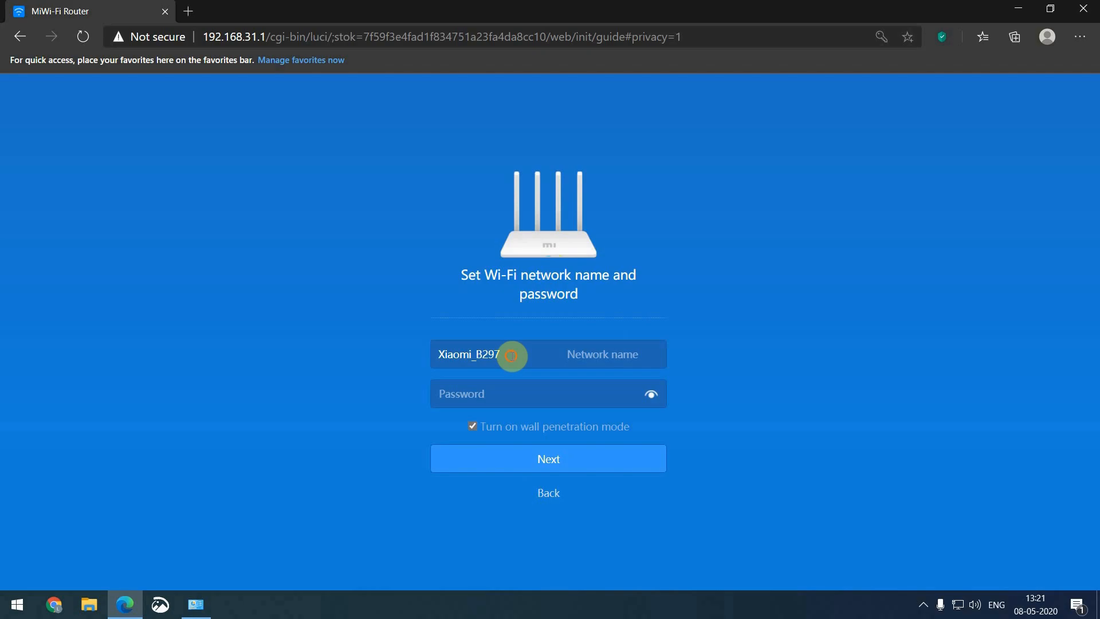
# Replace Xiaomi_B297 with the Wi-Fi name 'S I Tech', set a Wi-Fi password, and continue
pyautogui.moveTo(511, 355); pyautogui.dragTo(424, 356)
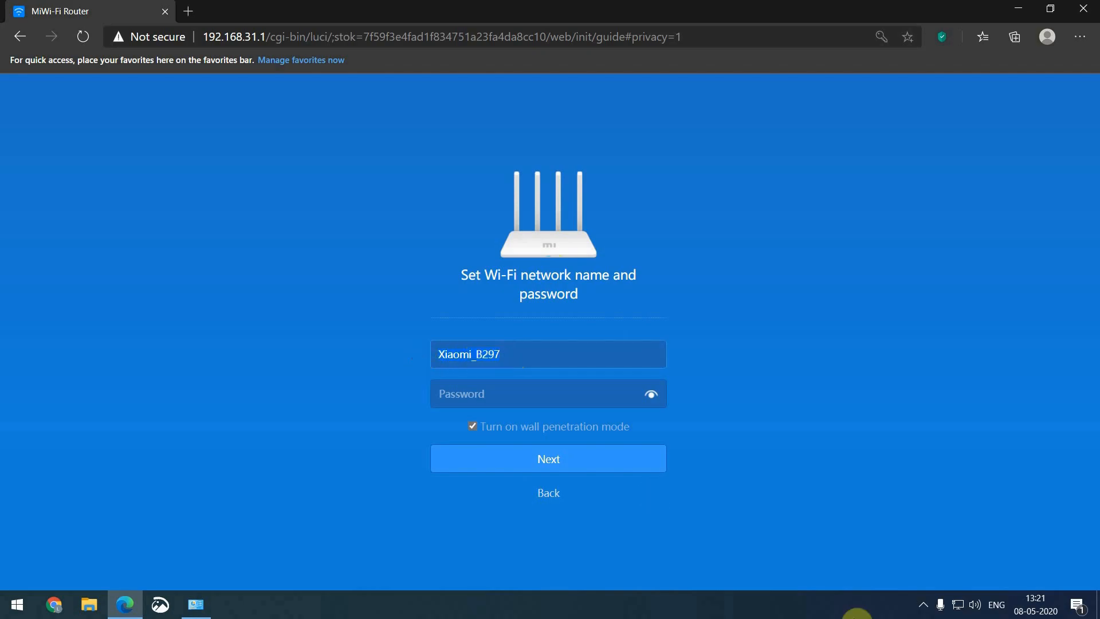
pyautogui.press('BackSpace')
pyautogui.write('S I Tech')
pyautogui.press('Tab')
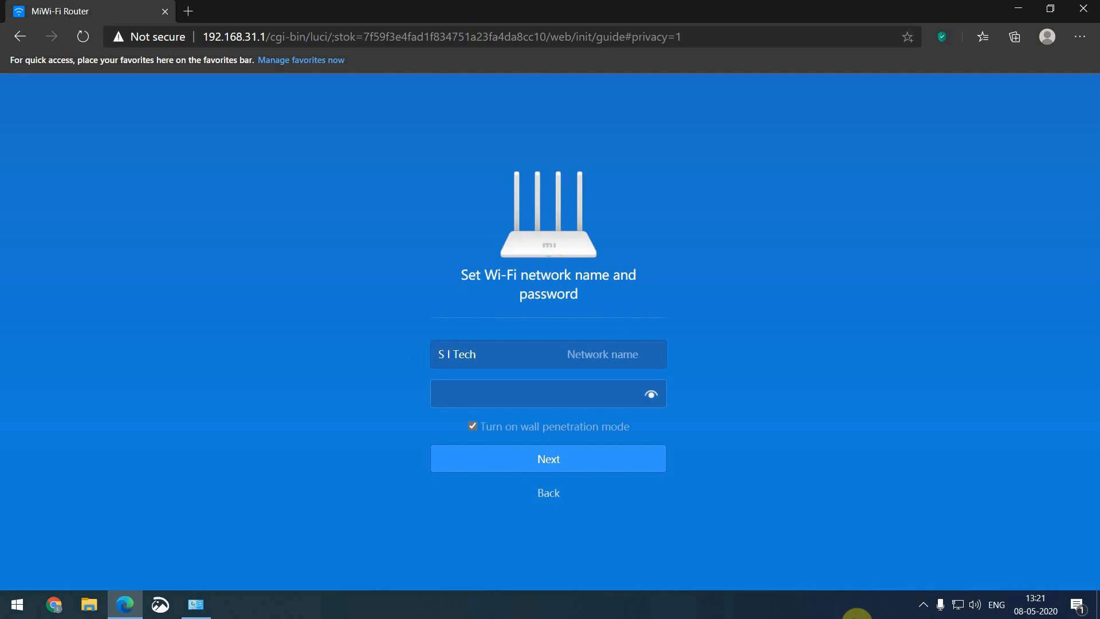
pyautogui.write('•••••••••')
pyautogui.click(549, 457)
pyautogui.click(515, 350)
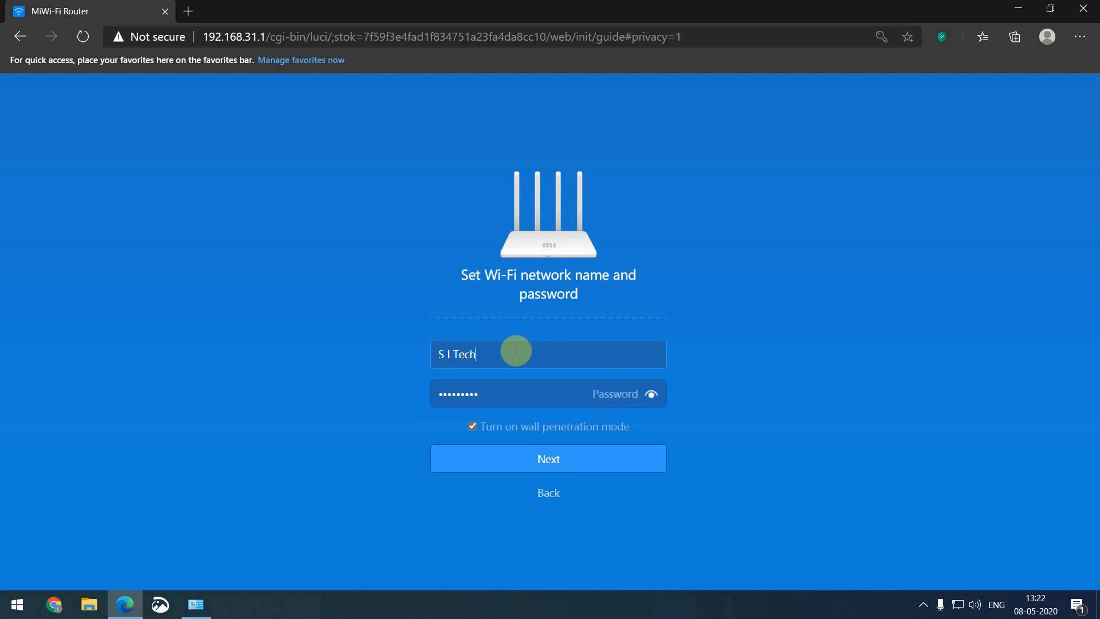
pyautogui.click(515, 401)
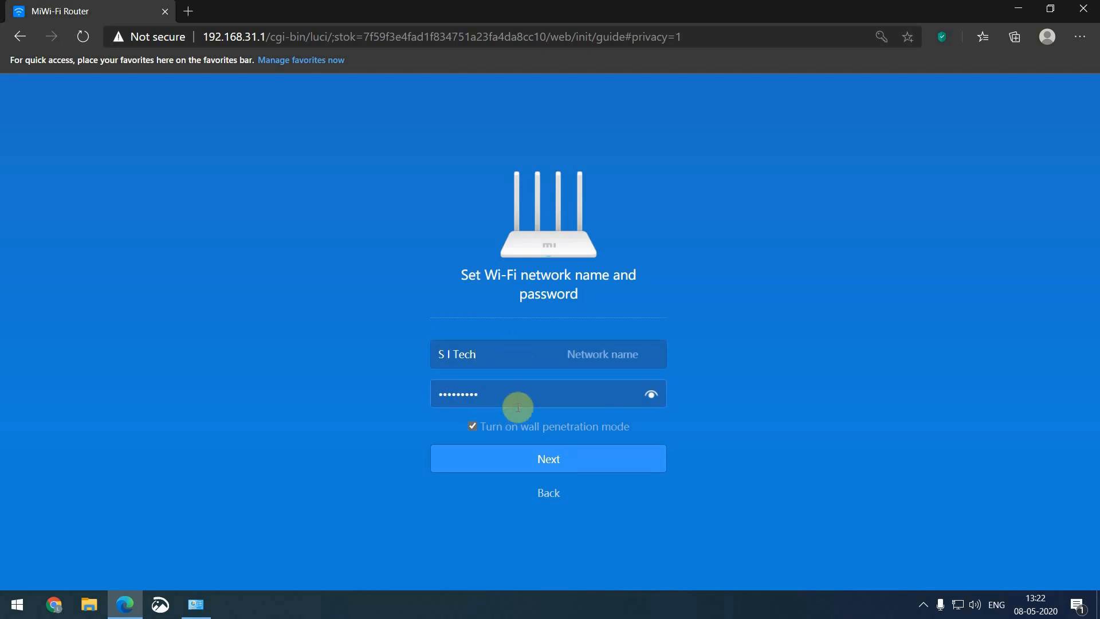
pyautogui.click(544, 465)
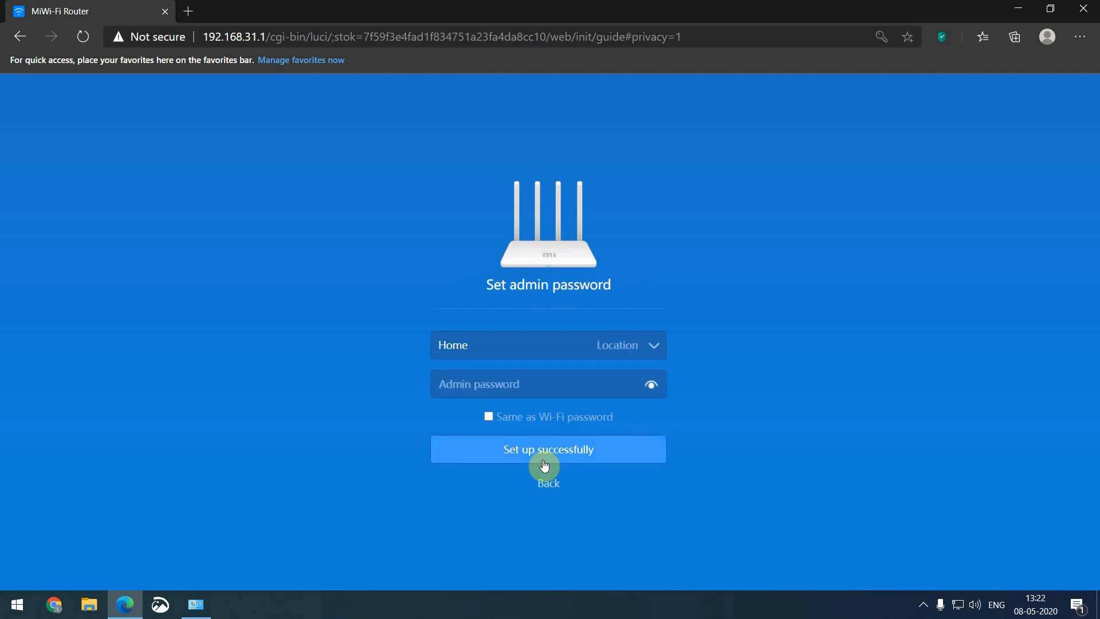
# Enter the router admin password and finish the setup wizard
pyautogui.click(519, 385)
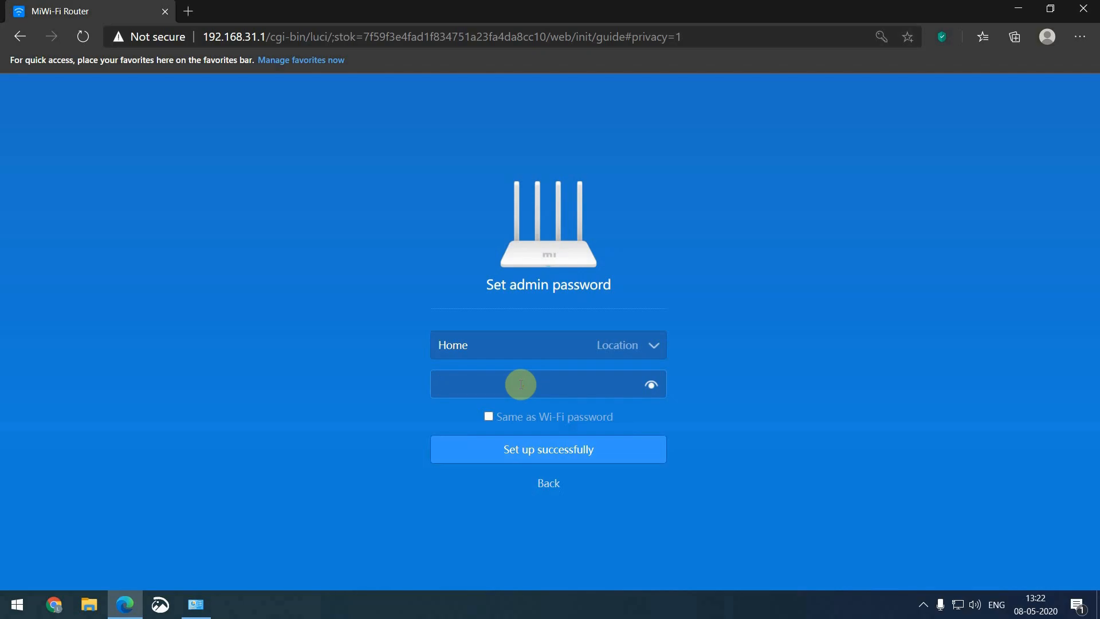
pyautogui.write('123456789')
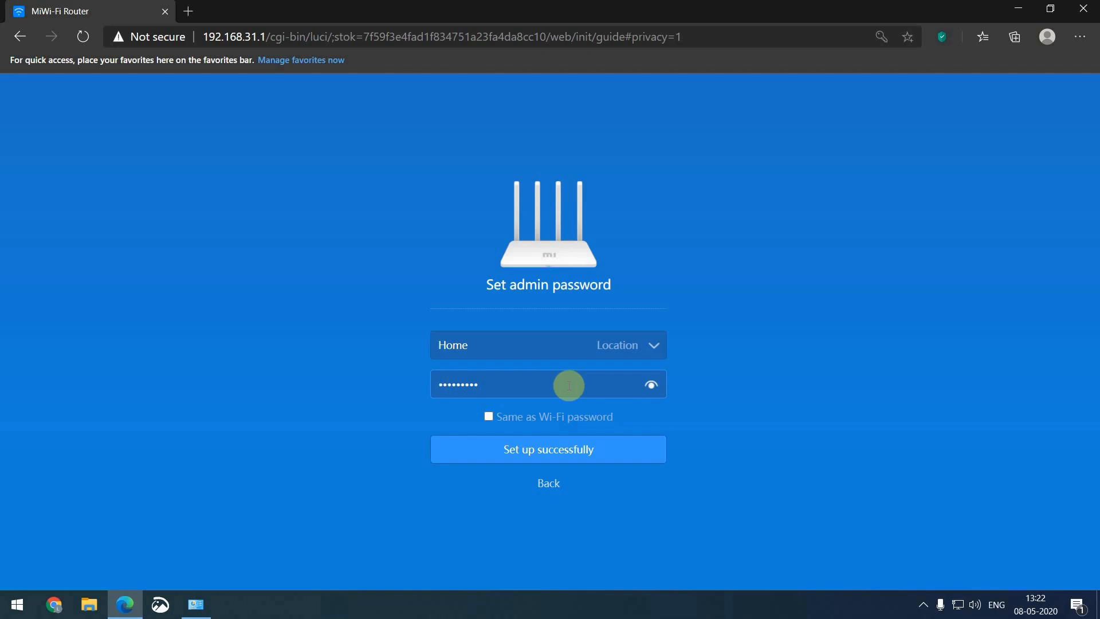
pyautogui.click(555, 452)
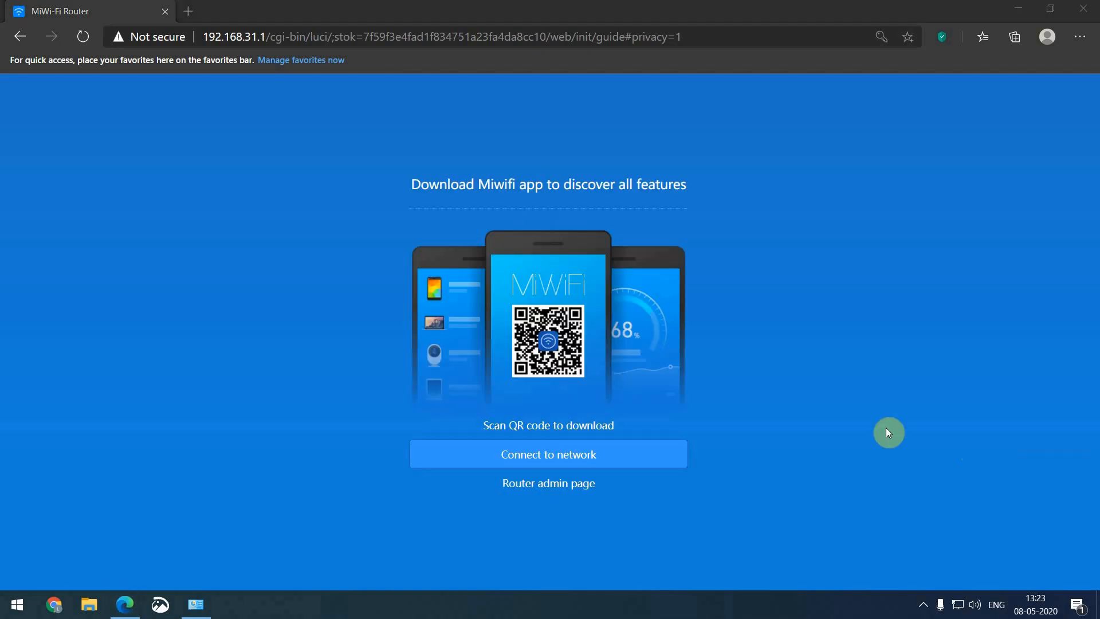
# Enter the admin dashboard, dismiss the quick-start overlay, review the status graphs, and open Settings
pyautogui.click(574, 487)
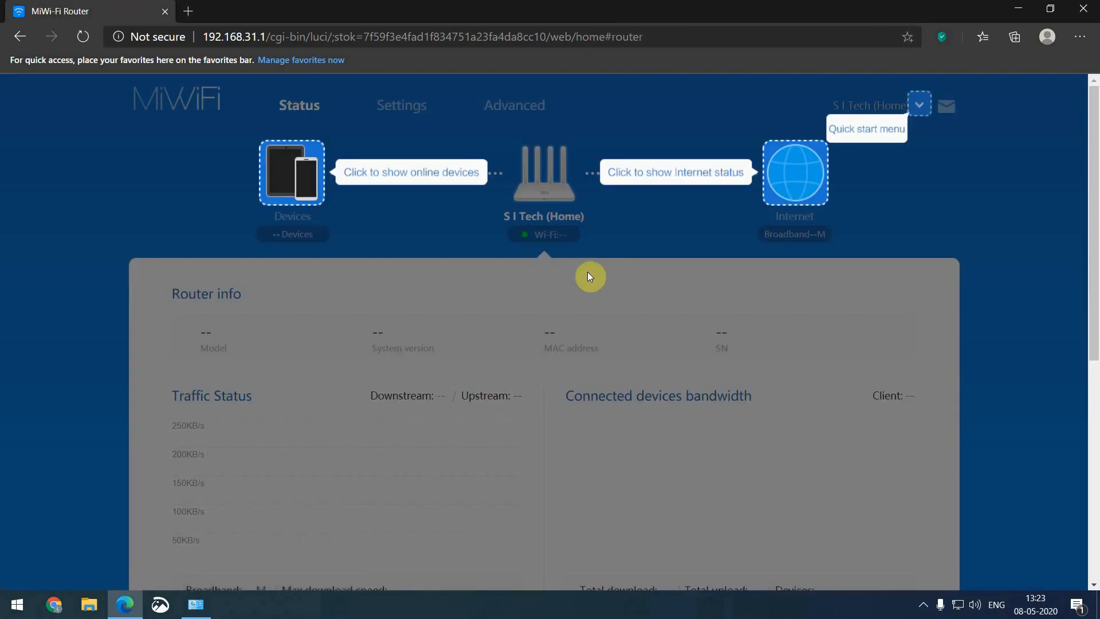
pyautogui.click(693, 223)
pyautogui.scroll(-1, 693, 224)
pyautogui.scroll(-3, 695, 228)
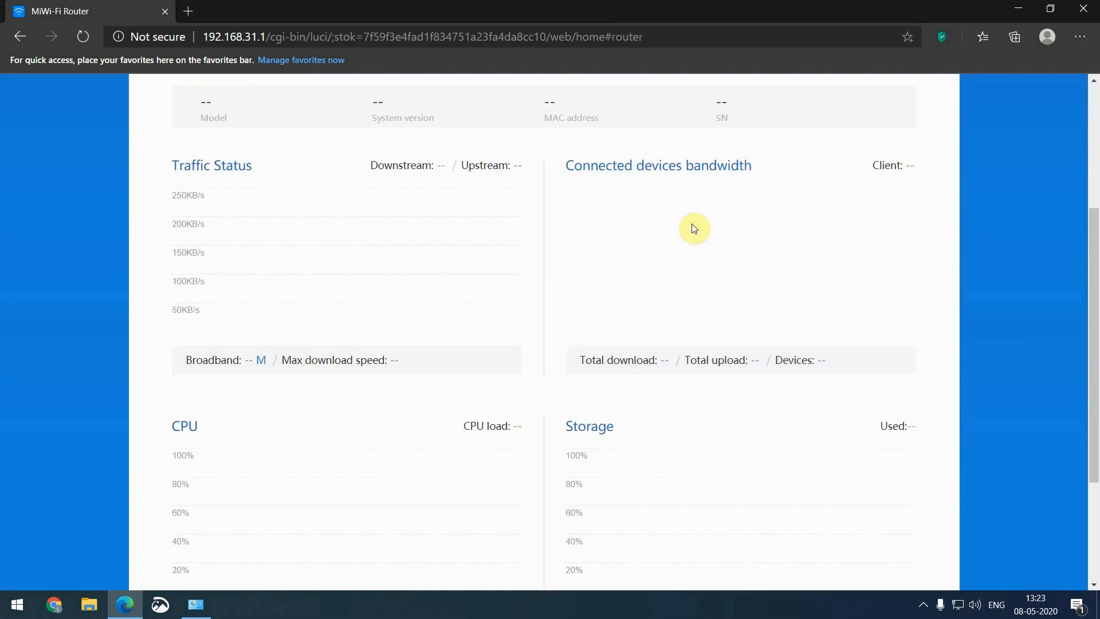
pyautogui.scroll(4, 694, 228)
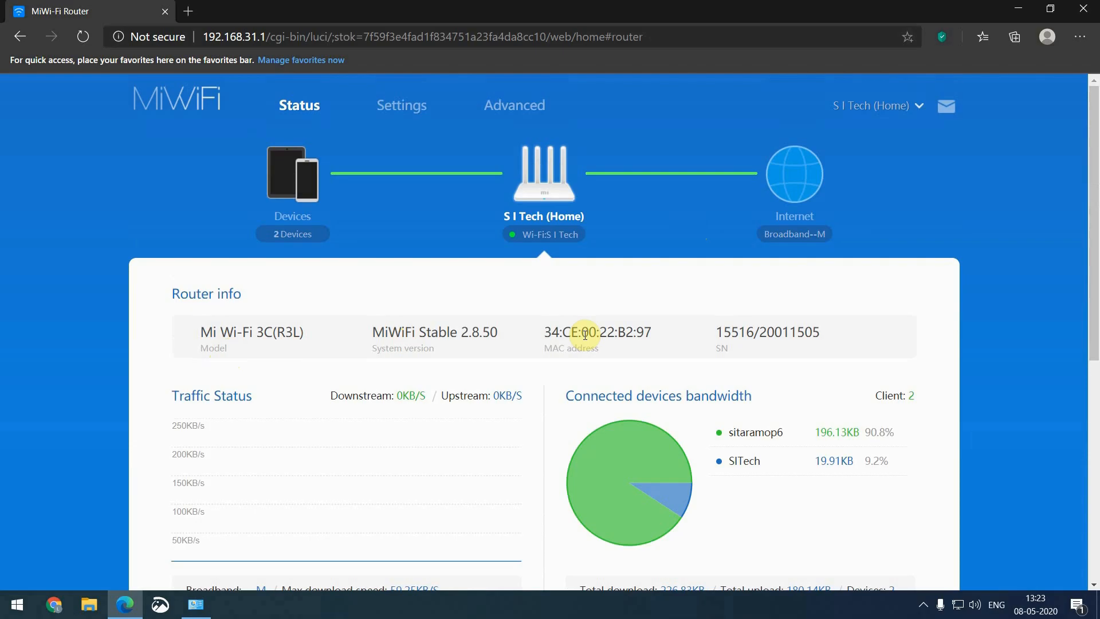
pyautogui.scroll(-3, 762, 347)
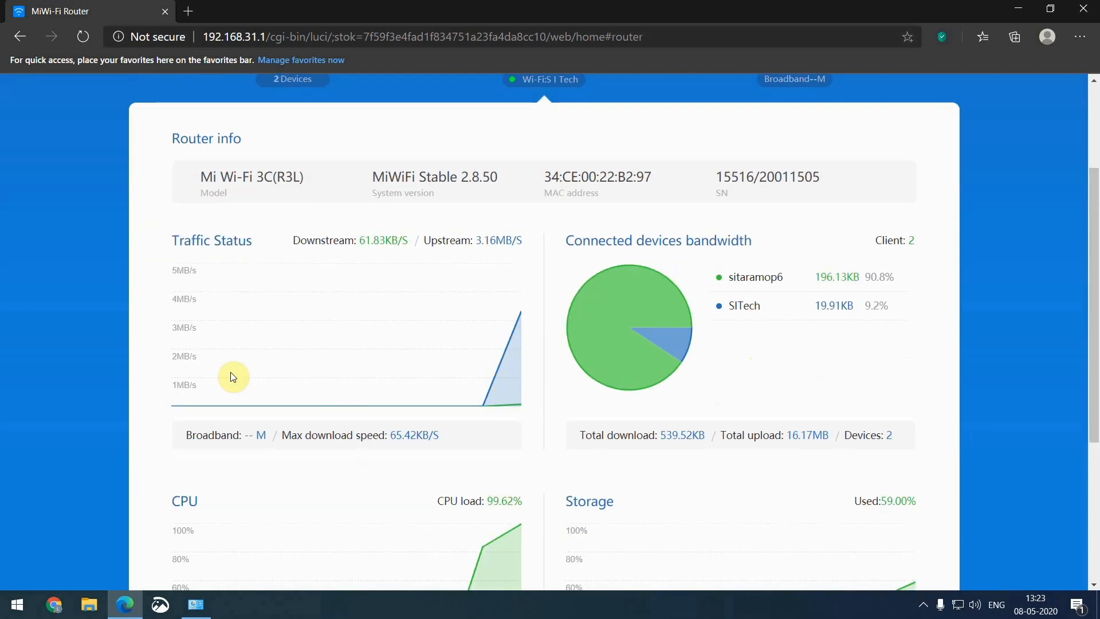
pyautogui.scroll(-2, 400, 351)
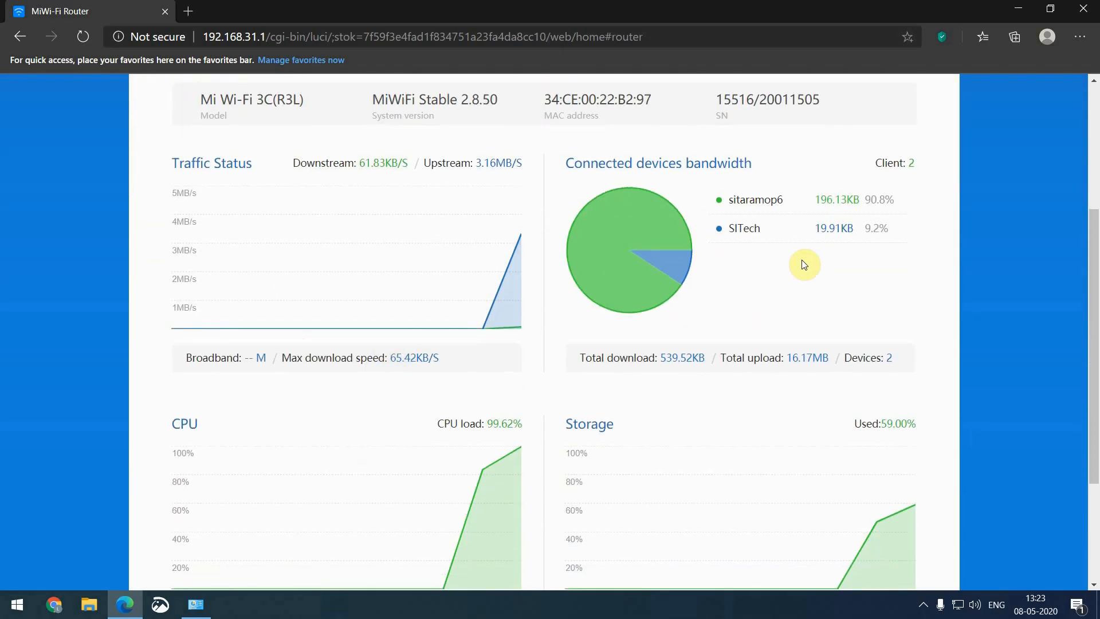
pyautogui.scroll(-2, 701, 276)
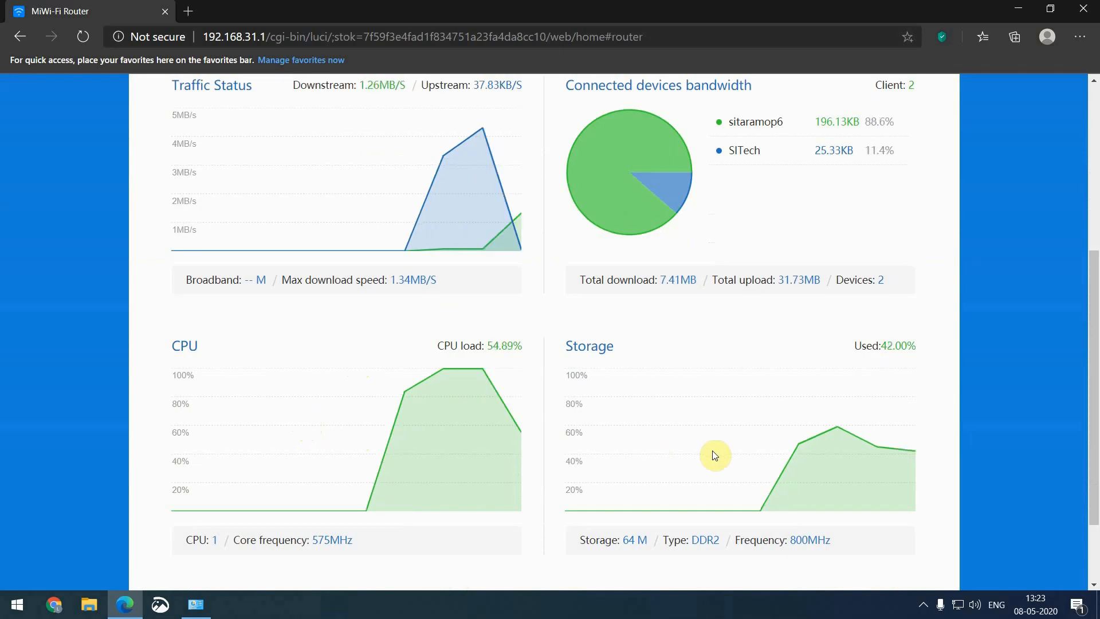
pyautogui.scroll(5, 688, 421)
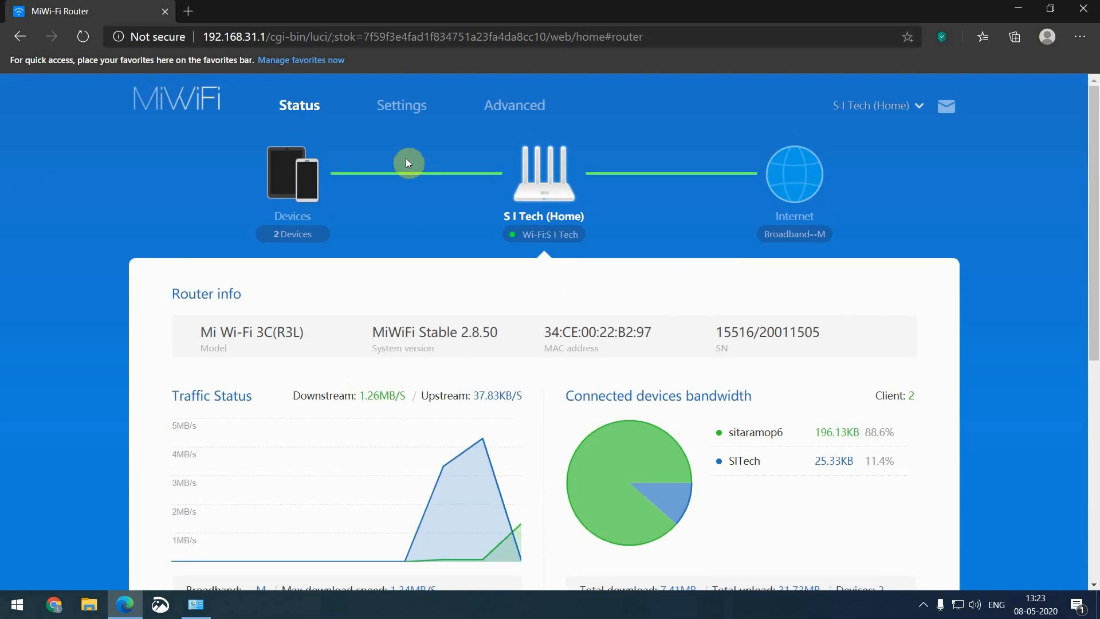
pyautogui.click(402, 117)
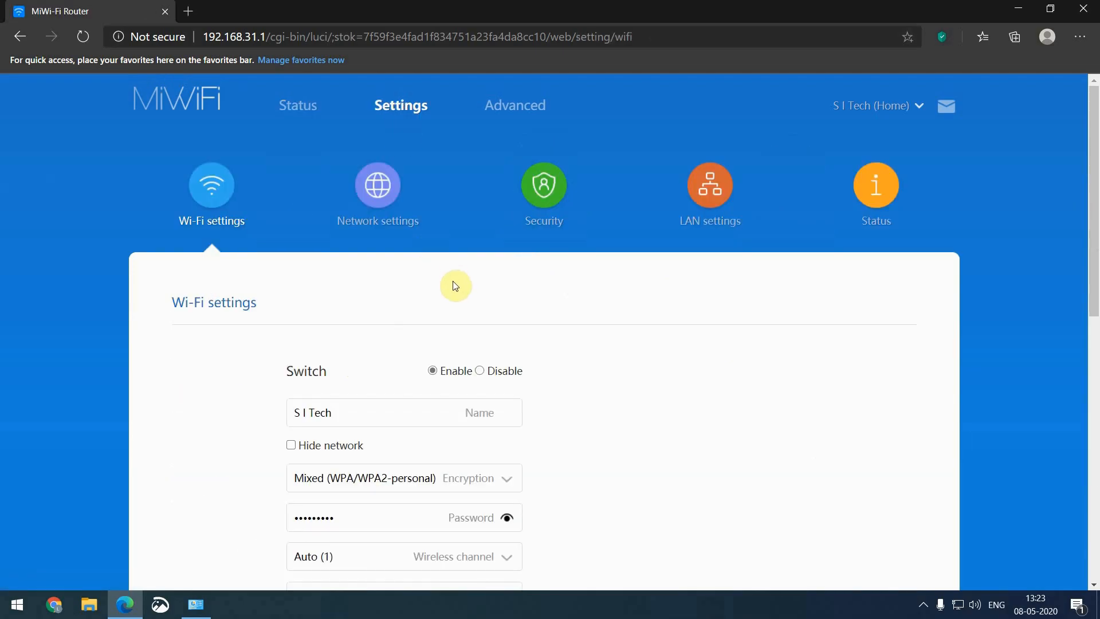
# Toggle Hide network on and back off for the S I Tech Wi-Fi
pyautogui.scroll(-2, 455, 286)
pyautogui.scroll(-3, 454, 285)
pyautogui.scroll(3, 454, 285)
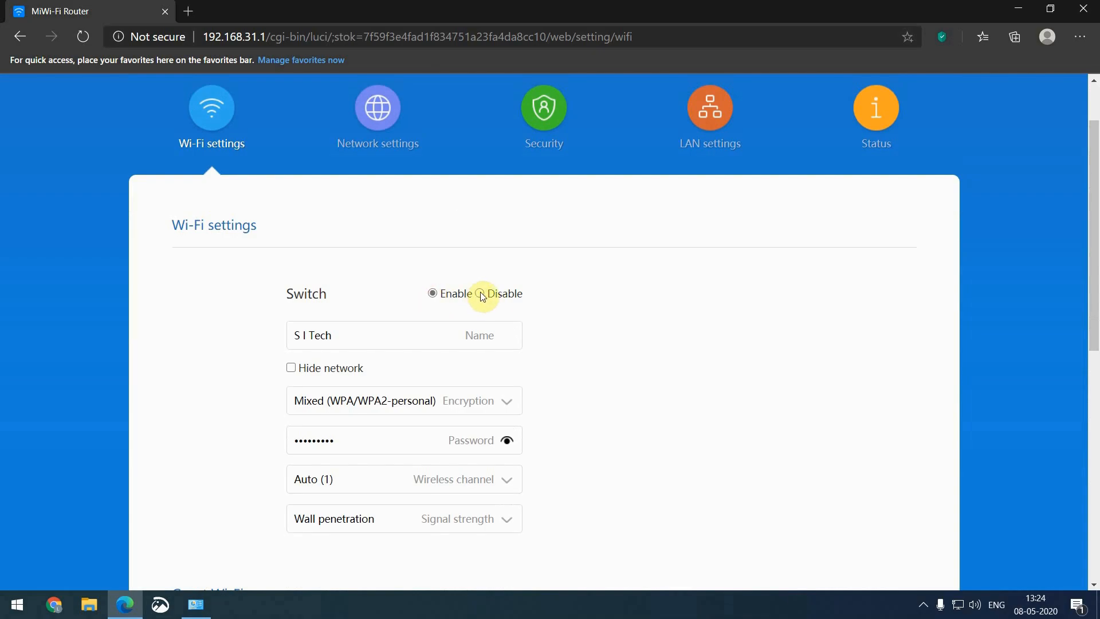
pyautogui.click(412, 335)
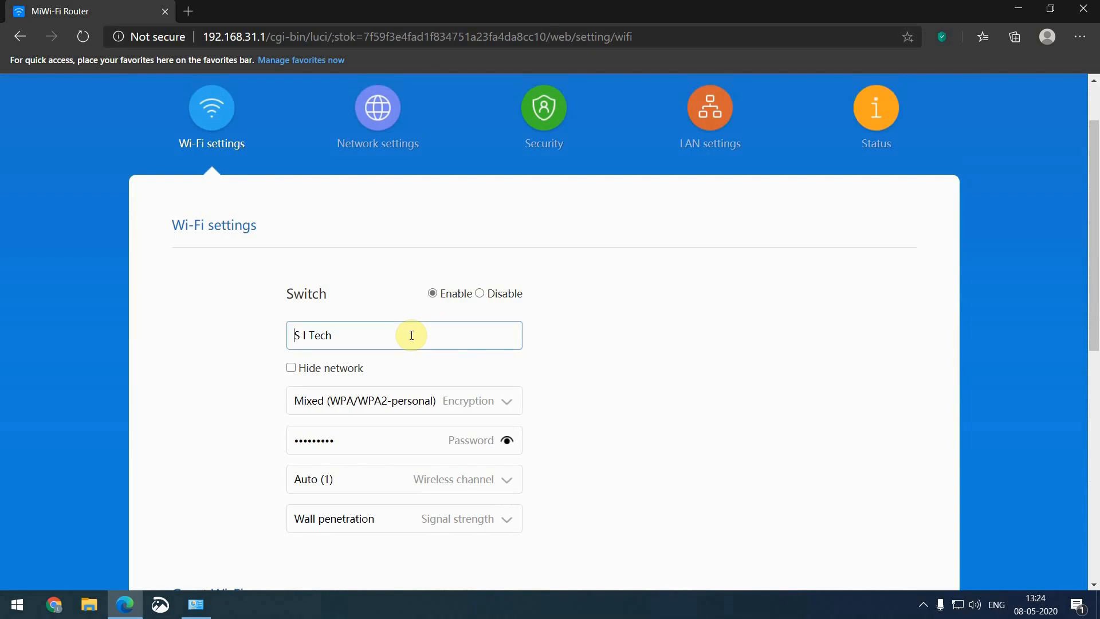
pyautogui.click(291, 368)
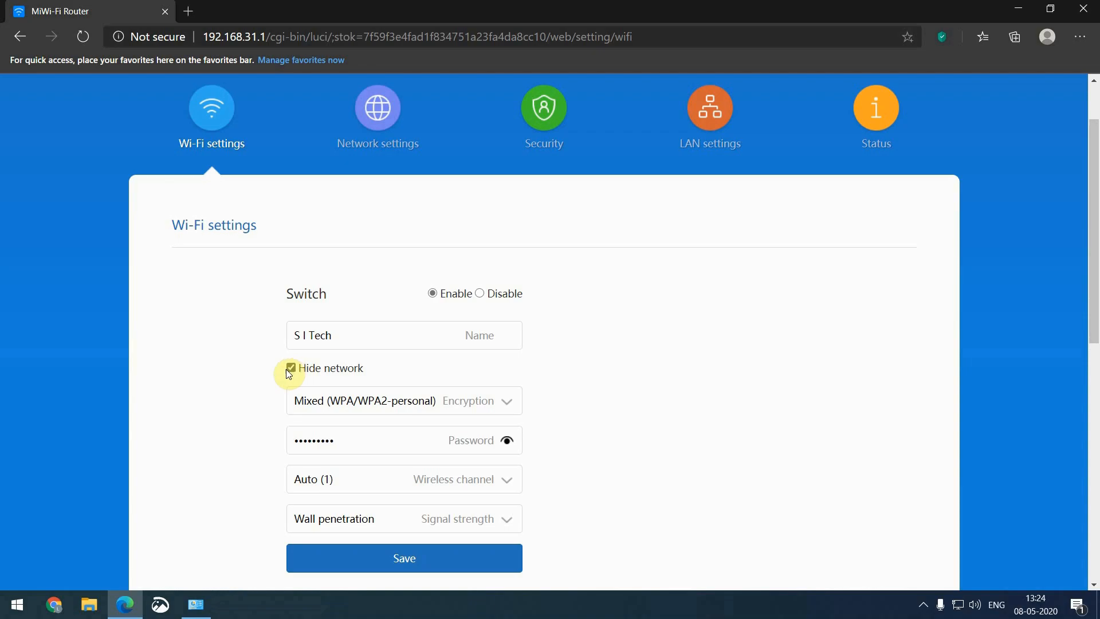
pyautogui.click(291, 369)
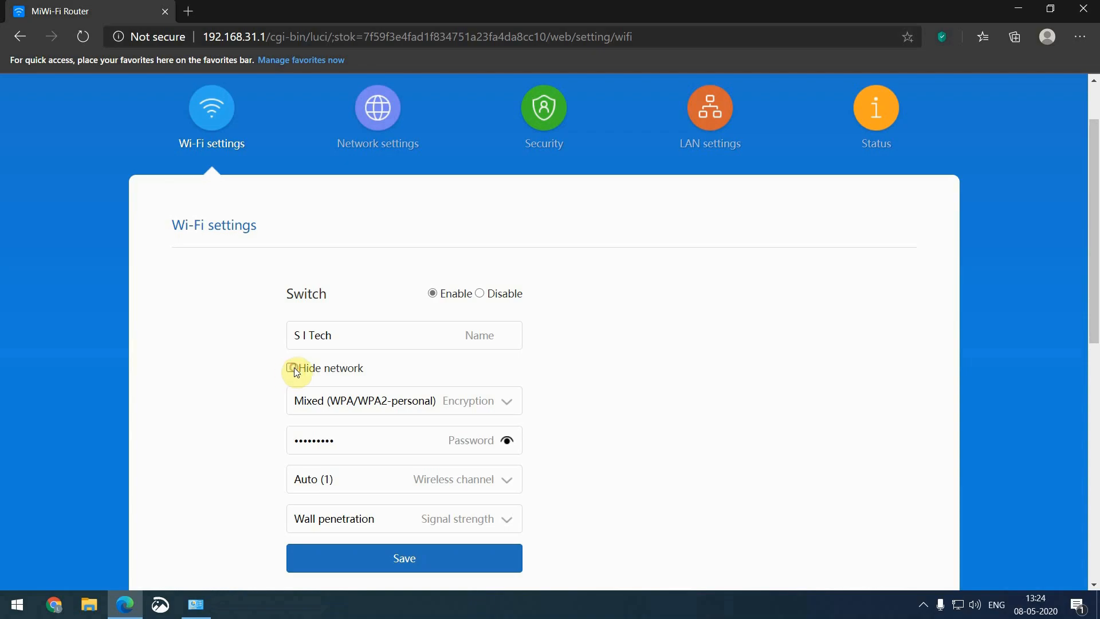
# Check encryption (Mixed WPA/WPA2-personal) and wireless channel (Auto) without changing them
pyautogui.click(472, 400)
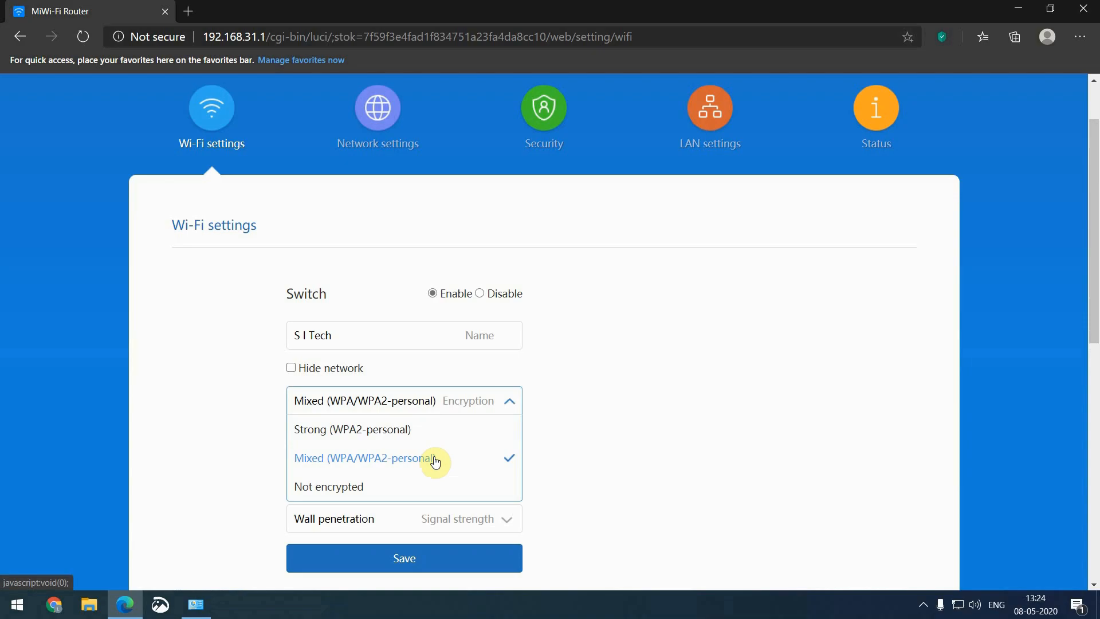
pyautogui.click(584, 447)
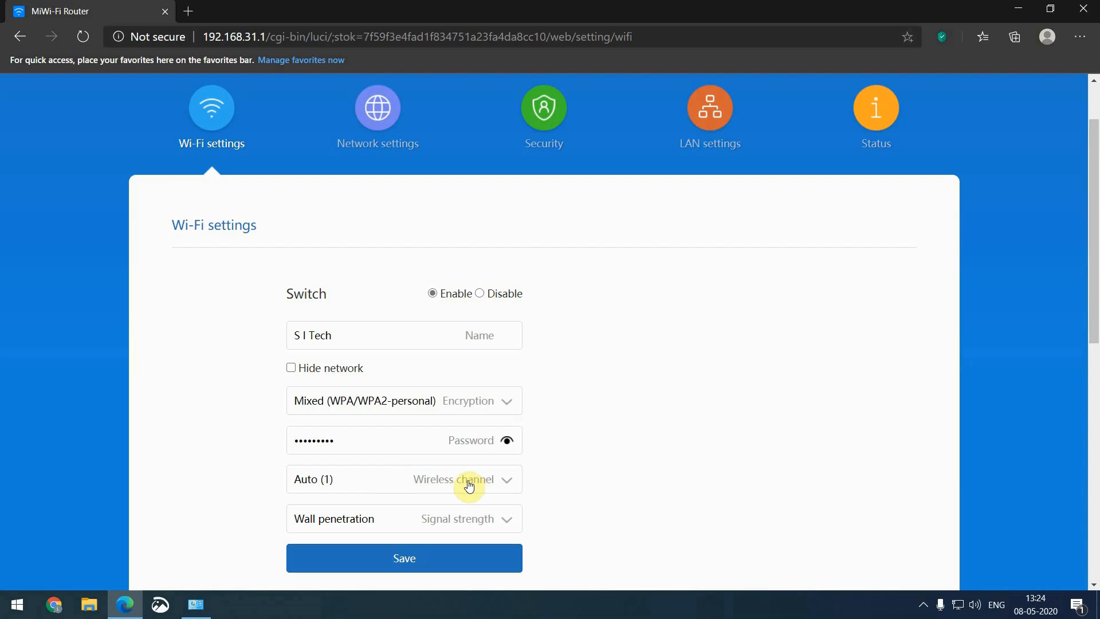
pyautogui.scroll(-1, 569, 471)
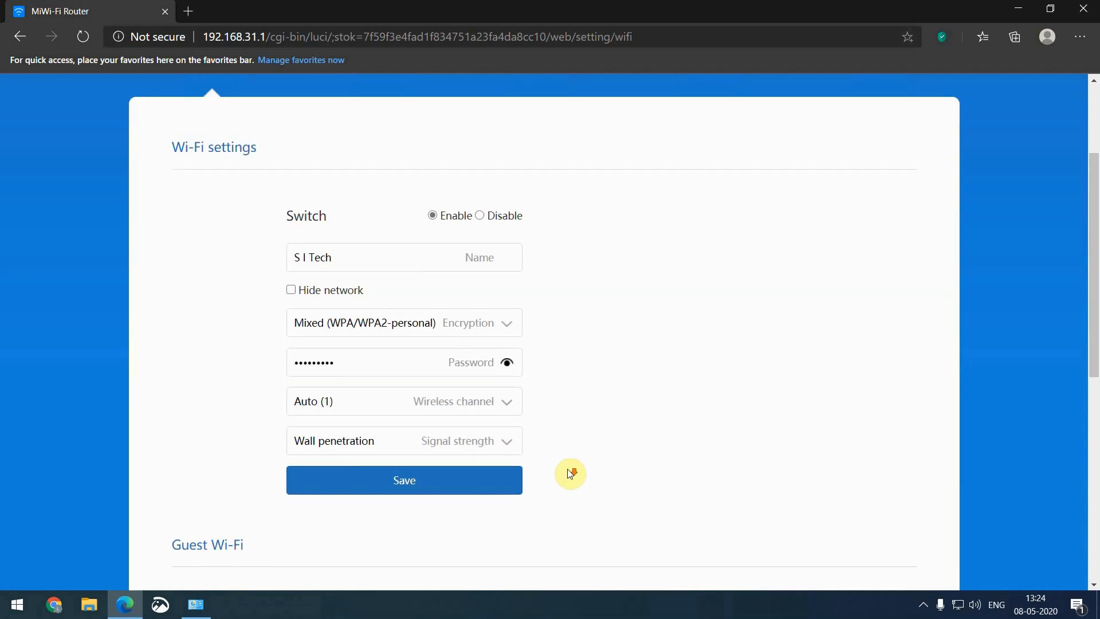
pyautogui.click(467, 401)
pyautogui.scroll(-1, 421, 487)
pyautogui.scroll(1, 425, 482)
pyautogui.click(341, 437)
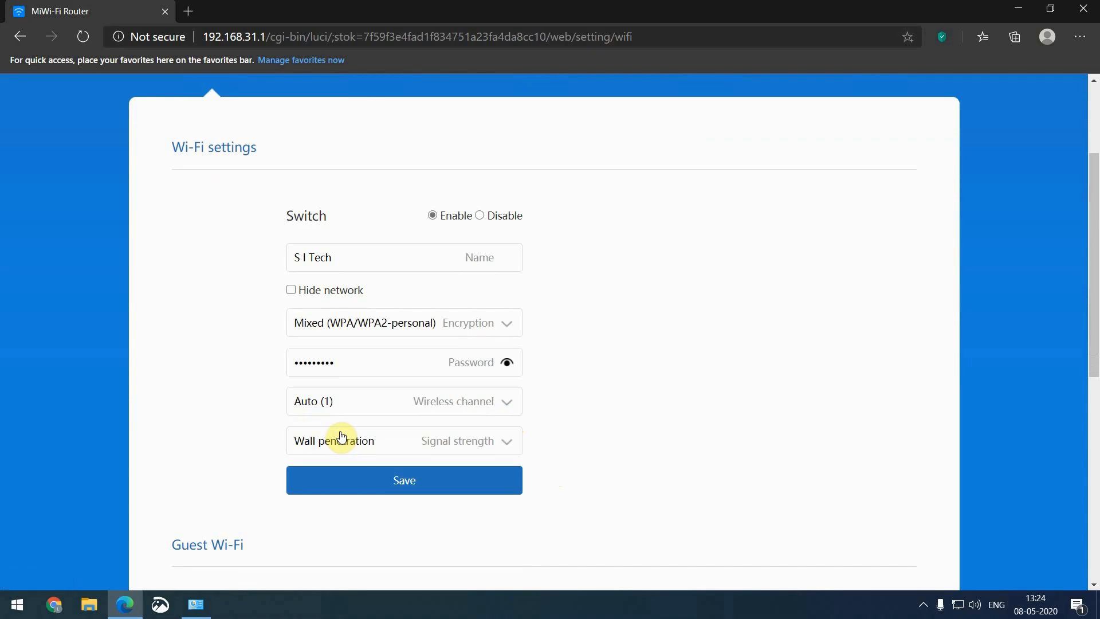
# Check the signal strength options, keeping Wall penetration, and look over the Guest Wi-Fi section
pyautogui.click(507, 443)
pyautogui.click(612, 421)
pyautogui.scroll(-3, 584, 373)
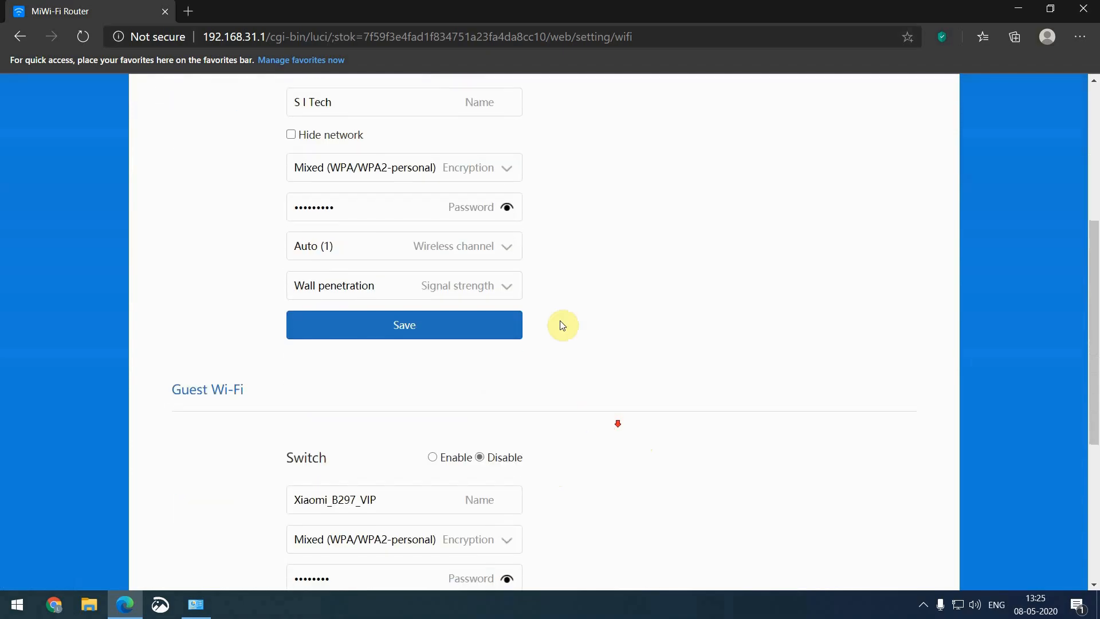
pyautogui.click(503, 286)
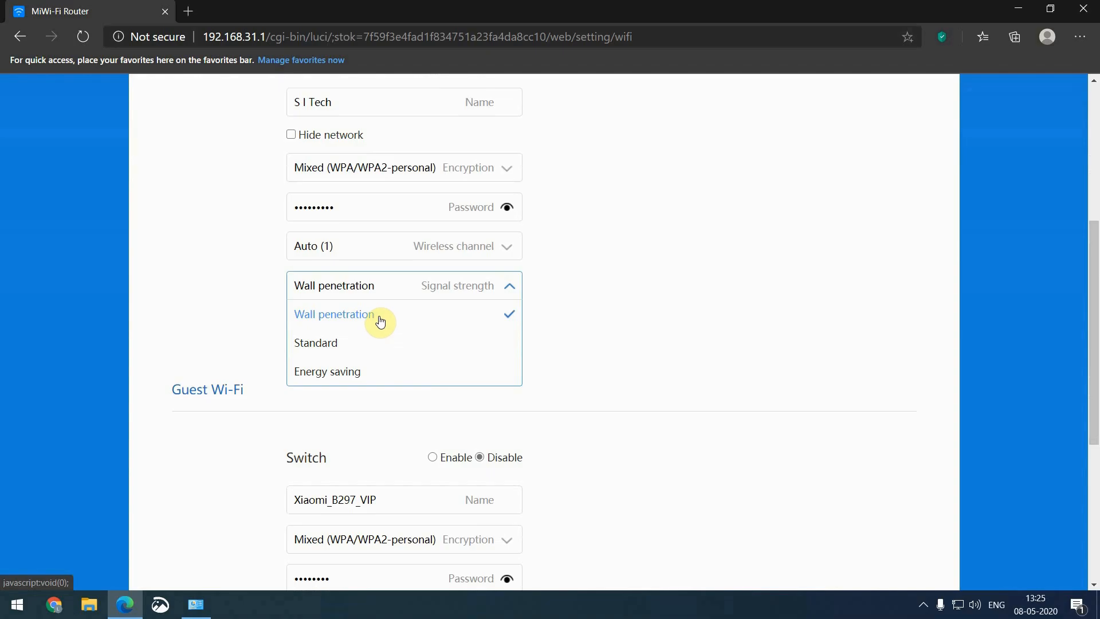
pyautogui.scroll(-3, 381, 321)
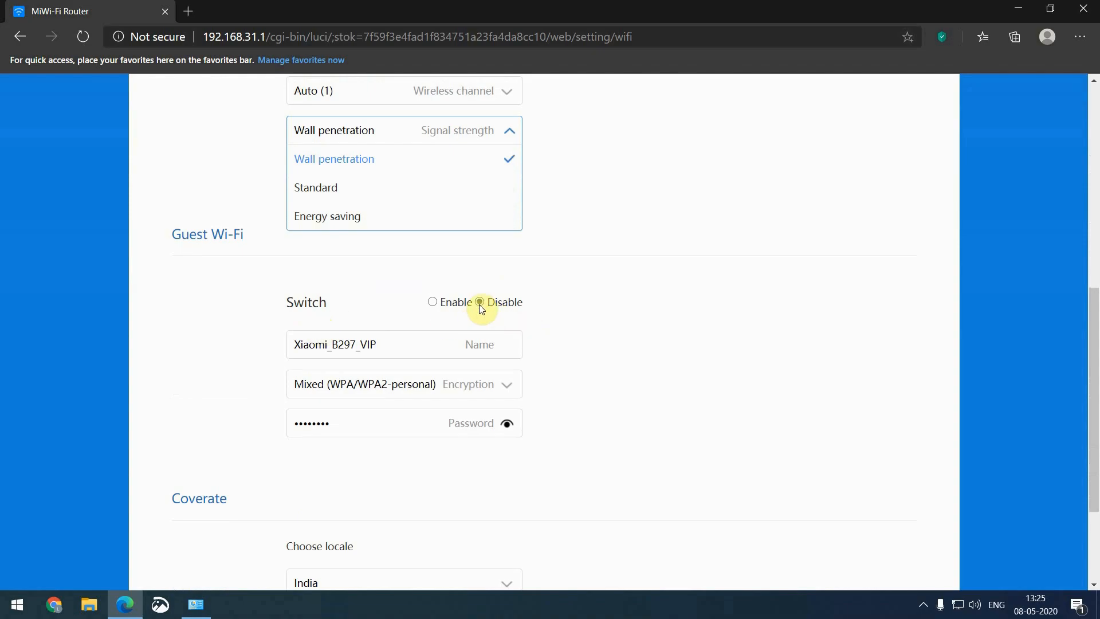
pyautogui.click(432, 304)
pyautogui.scroll(-3, 669, 338)
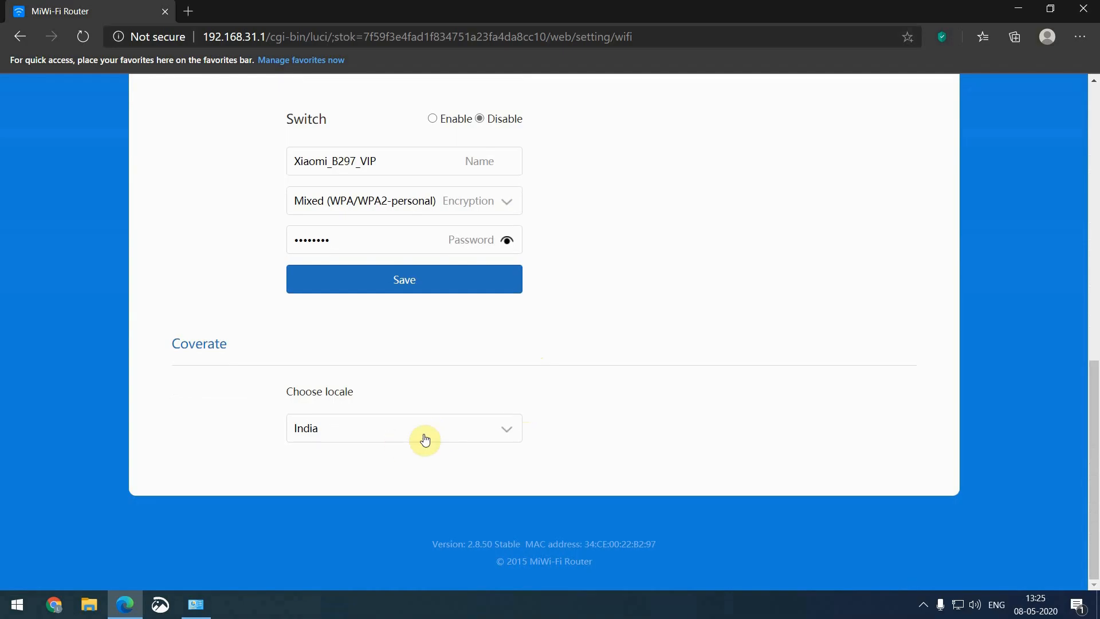
pyautogui.scroll(4, 495, 427)
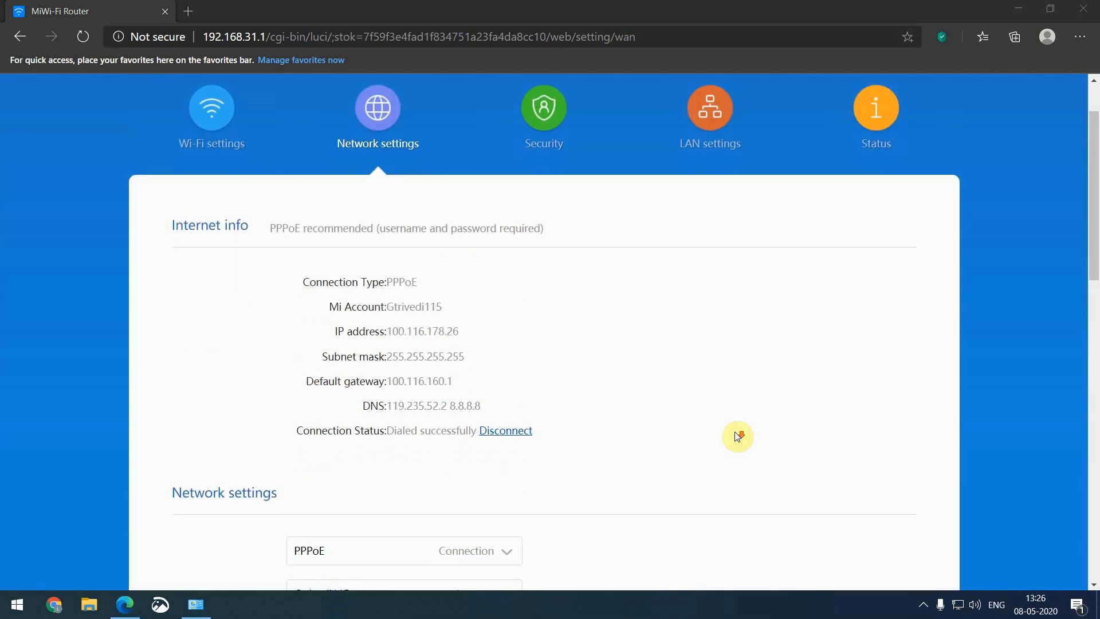
pyautogui.scroll(2, 737, 435)
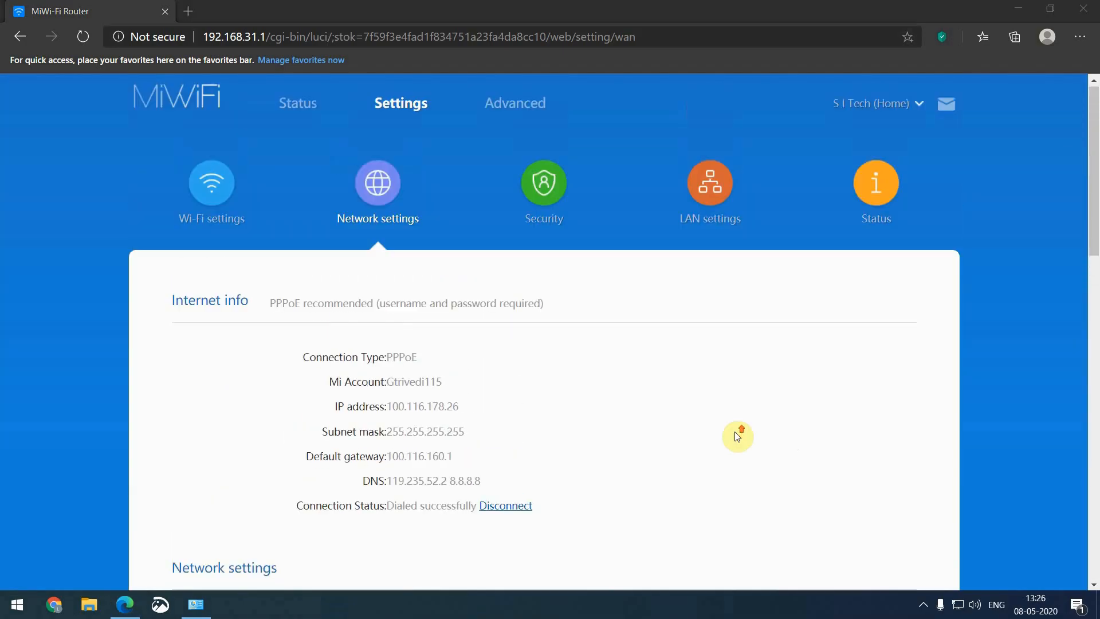
pyautogui.scroll(-1, 737, 436)
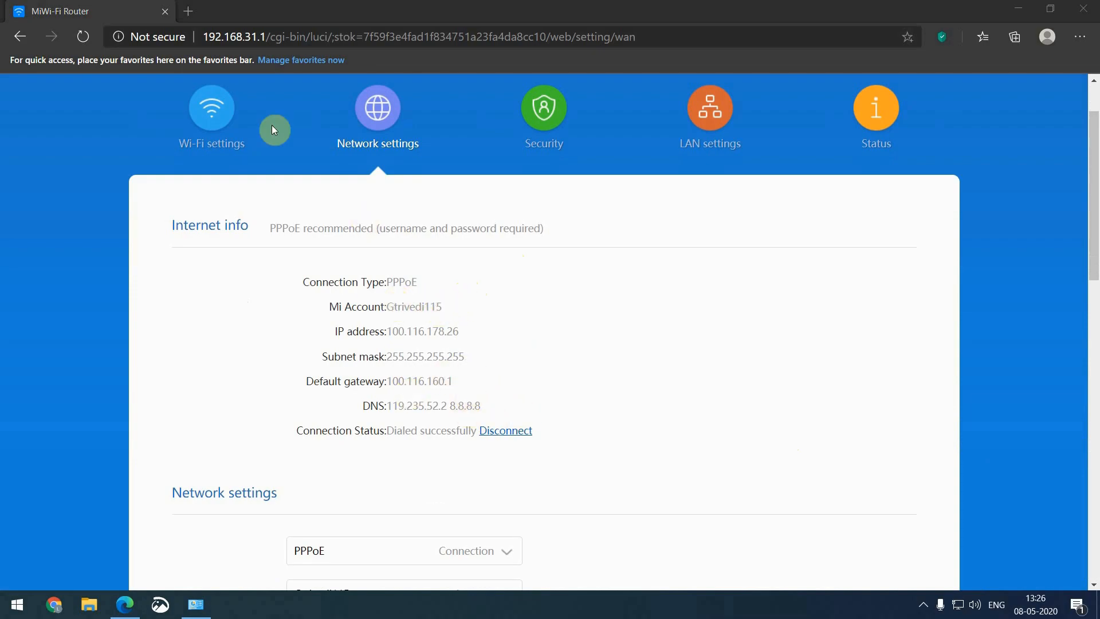
# Load google.com in a new Edge tab, then return to the MiWi-Fi Router tab
pyautogui.click(189, 11)
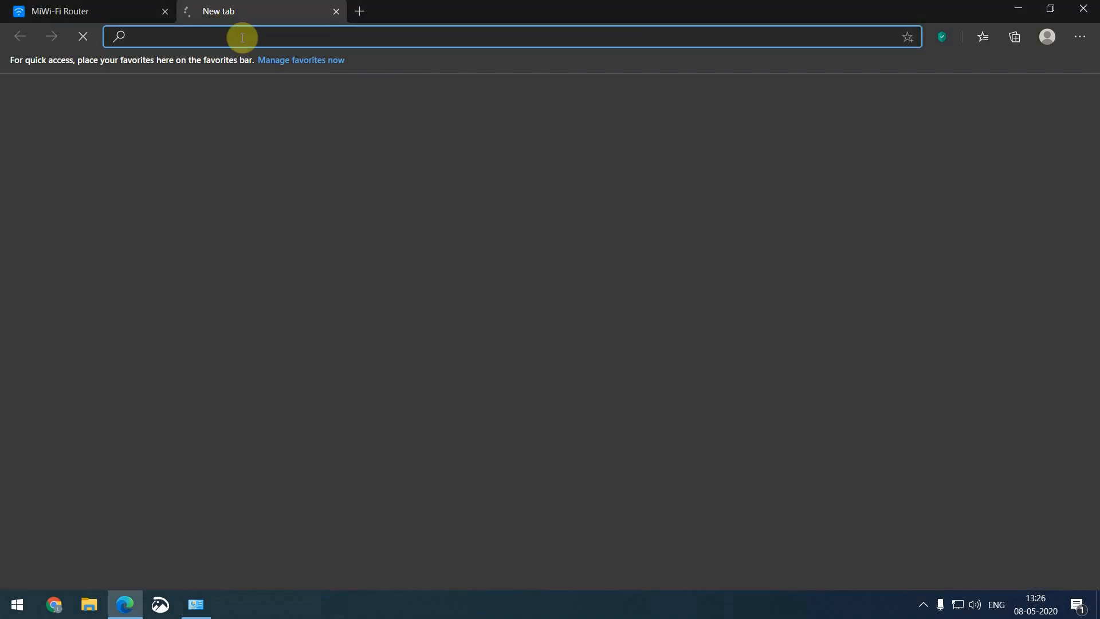
pyautogui.write('google.com')
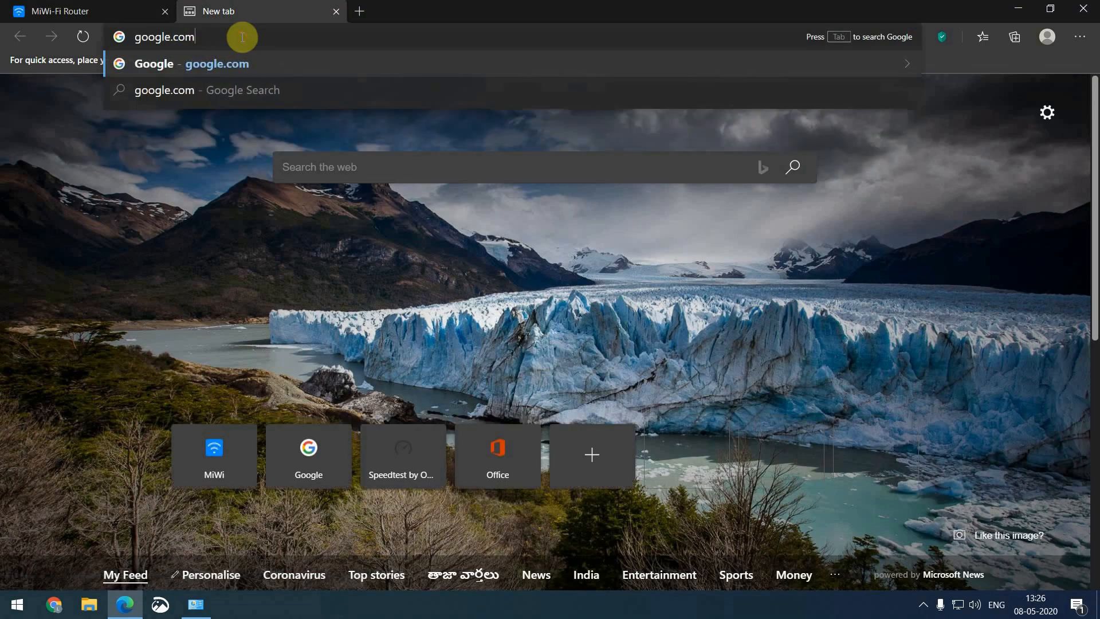
pyautogui.press('Return')
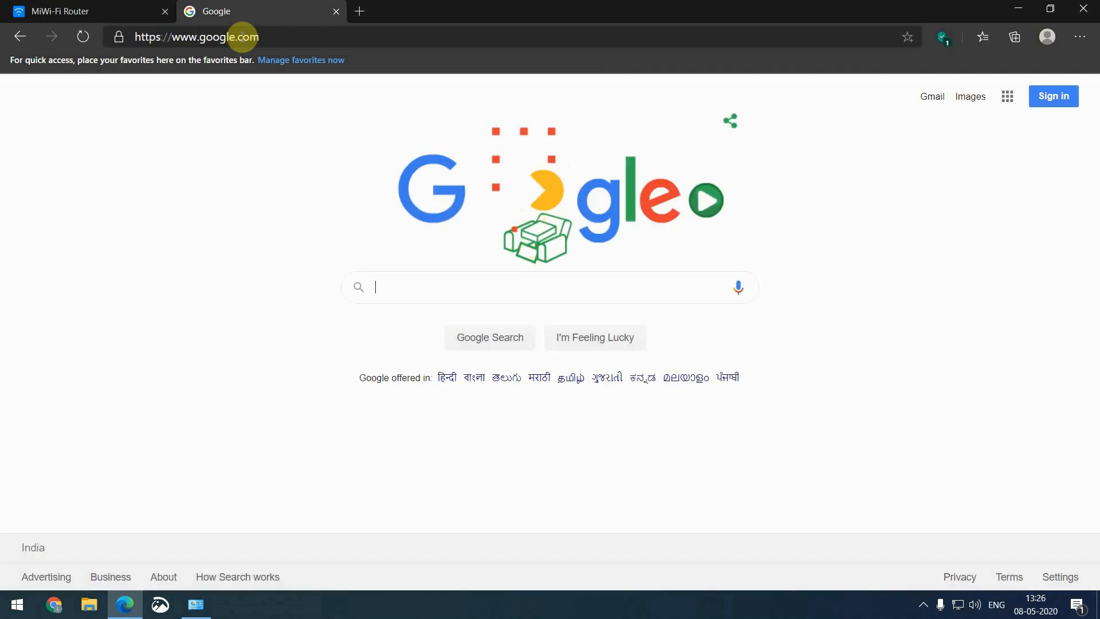
pyautogui.click(73, 11)
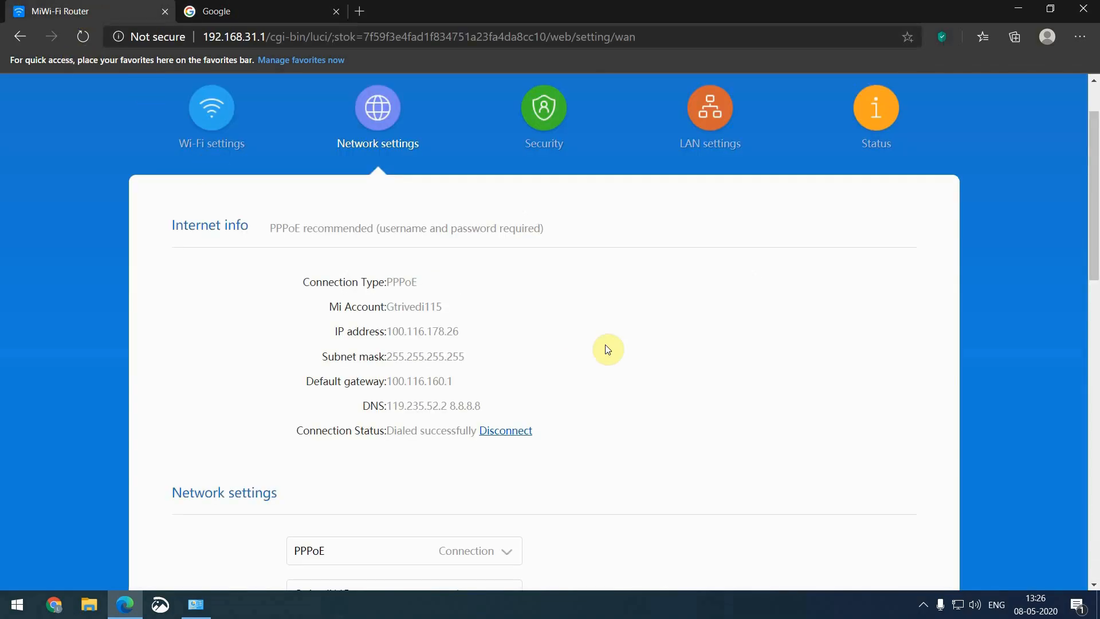
pyautogui.scroll(-5, 603, 343)
pyautogui.click(414, 248)
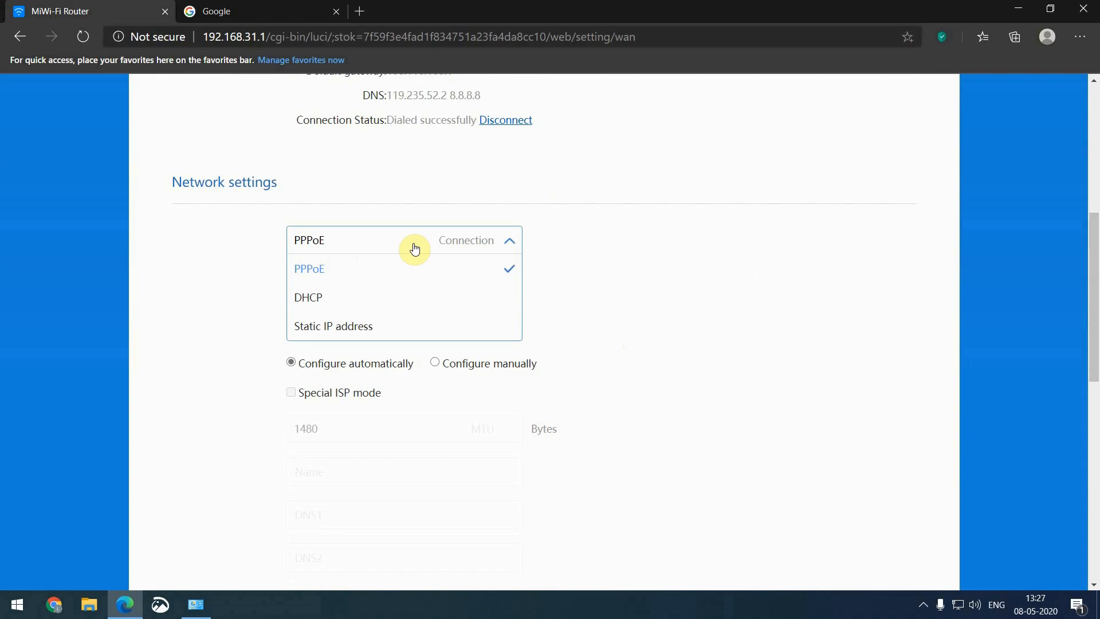
pyautogui.click(343, 295)
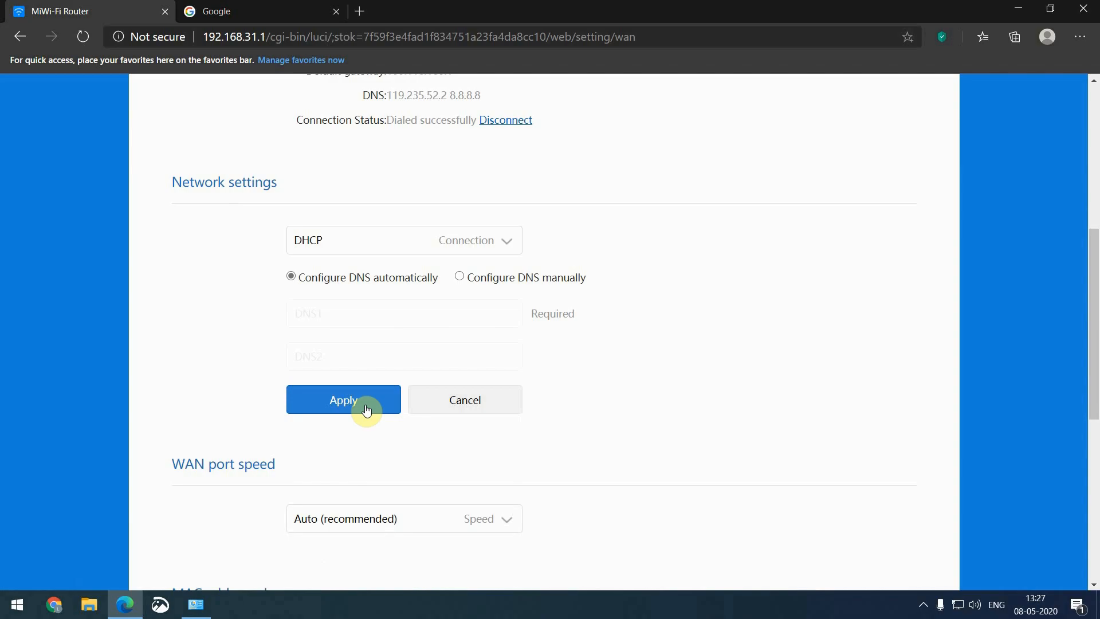
pyautogui.click(426, 245)
pyautogui.click(381, 328)
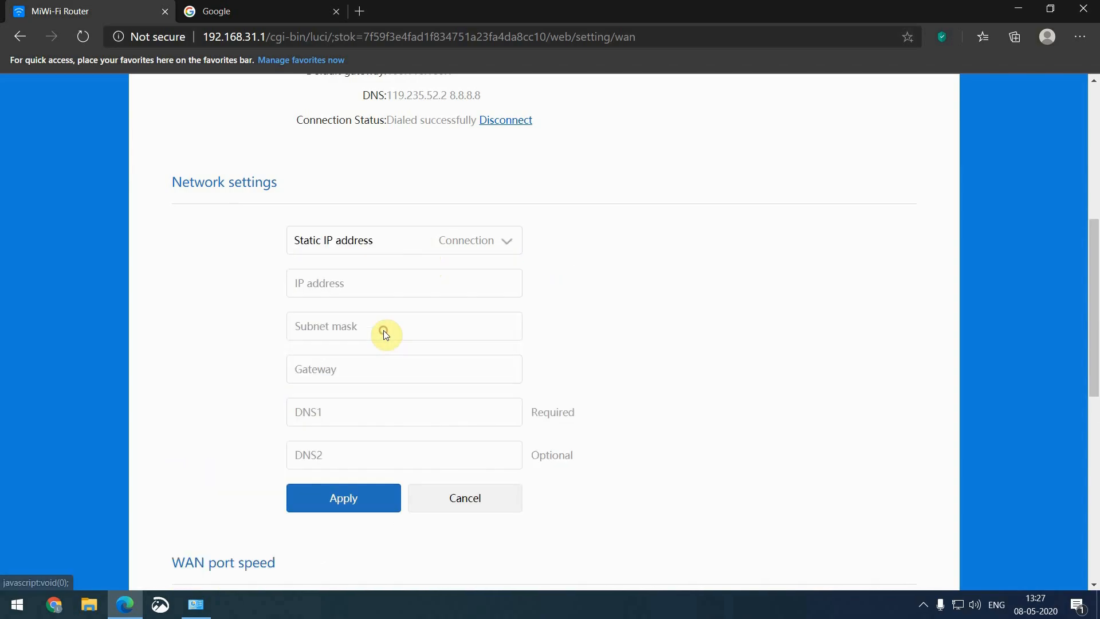
pyautogui.click(387, 288)
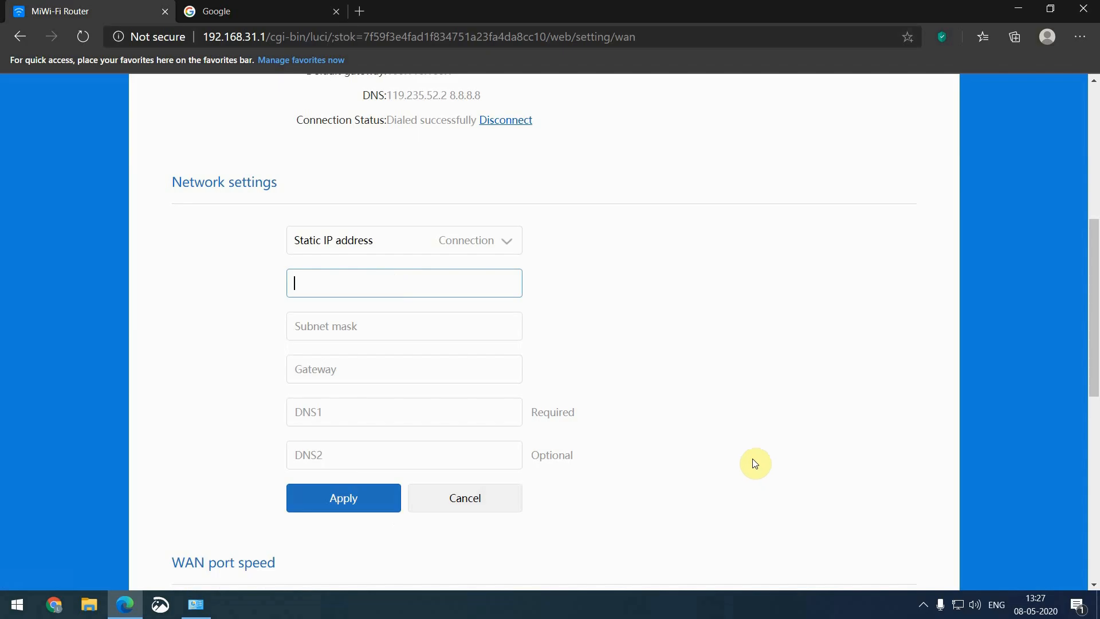
pyautogui.scroll(-1, 754, 462)
pyautogui.scroll(4, 480, 376)
pyautogui.click(467, 403)
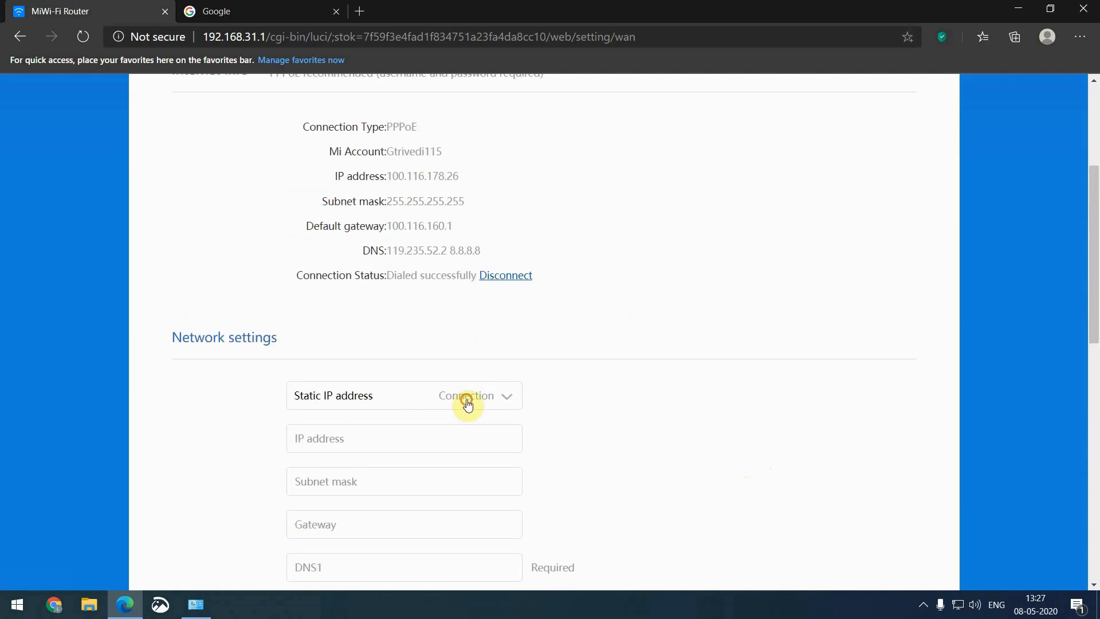
pyautogui.click(418, 422)
pyautogui.scroll(-1, 640, 412)
pyautogui.scroll(-10, 640, 412)
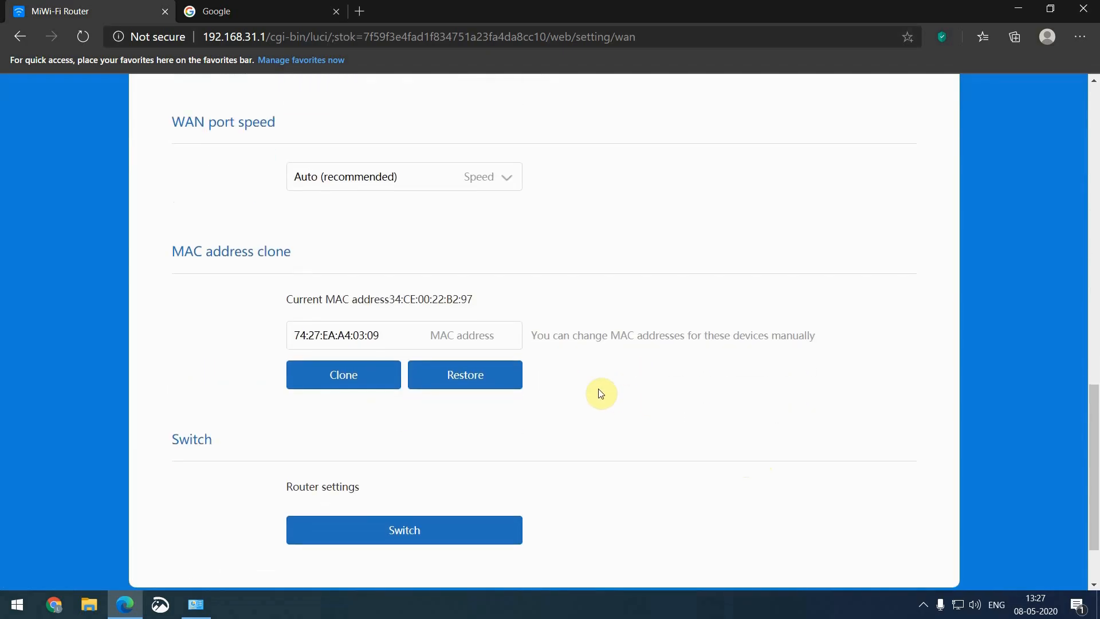
pyautogui.scroll(-2, 457, 337)
pyautogui.moveTo(396, 257); pyautogui.dragTo(296, 260)
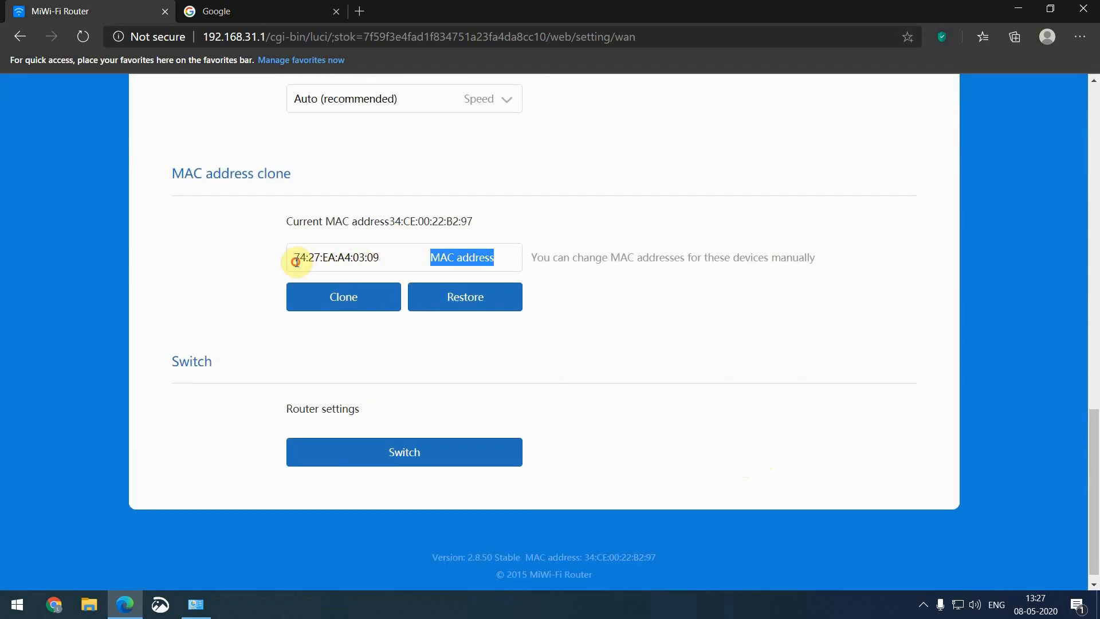
pyautogui.click(385, 260)
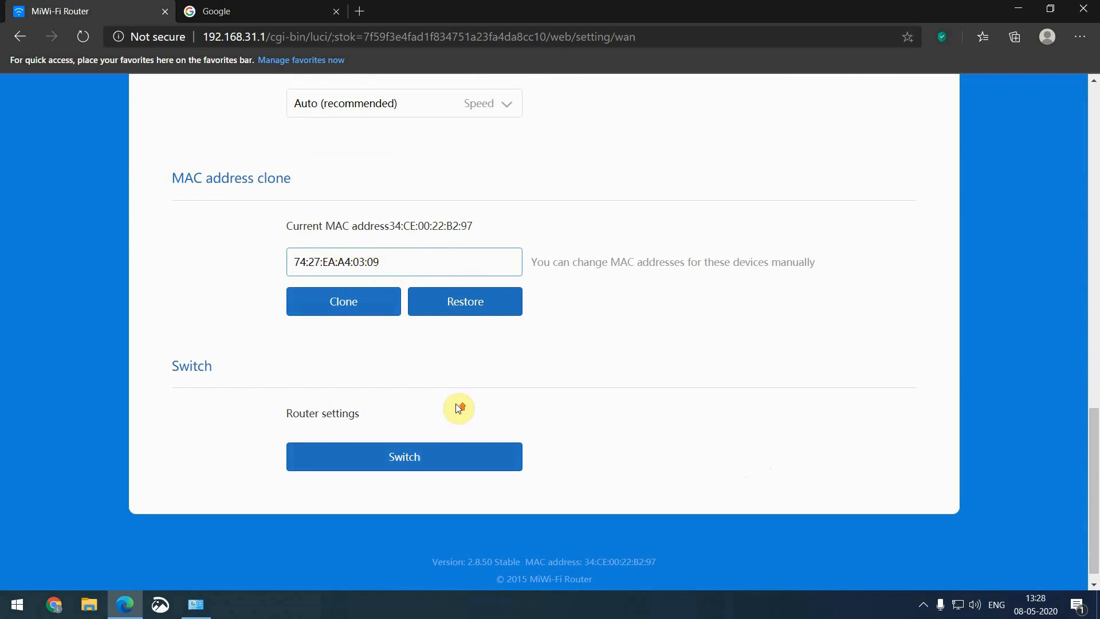
pyautogui.scroll(15, 456, 407)
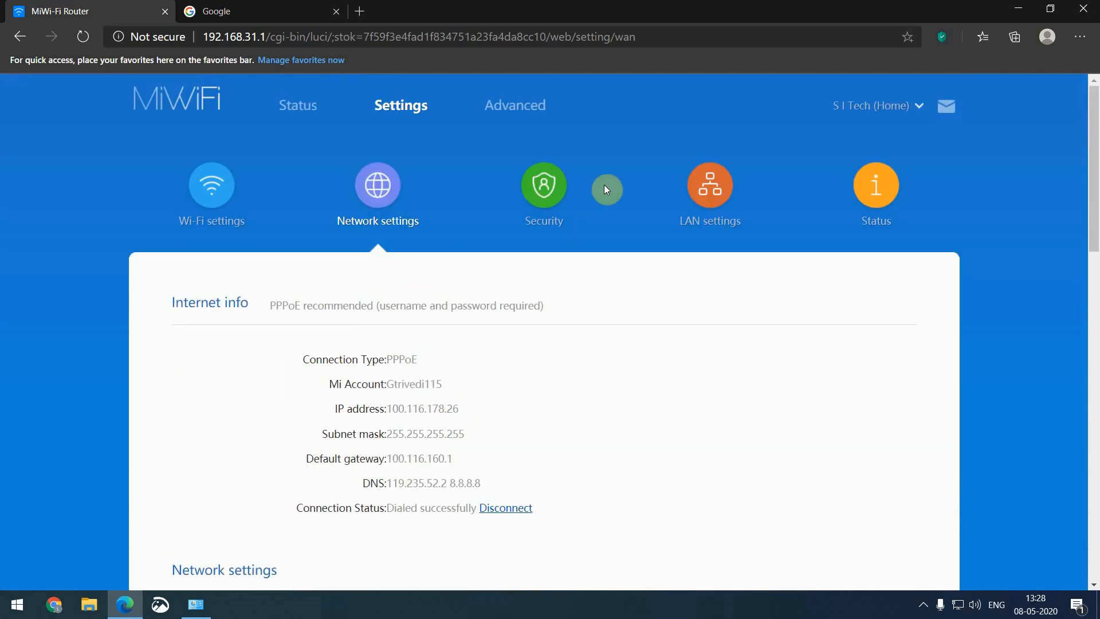
# On the Security page, select the Exceptions option under Wireless access controls
pyautogui.click(547, 192)
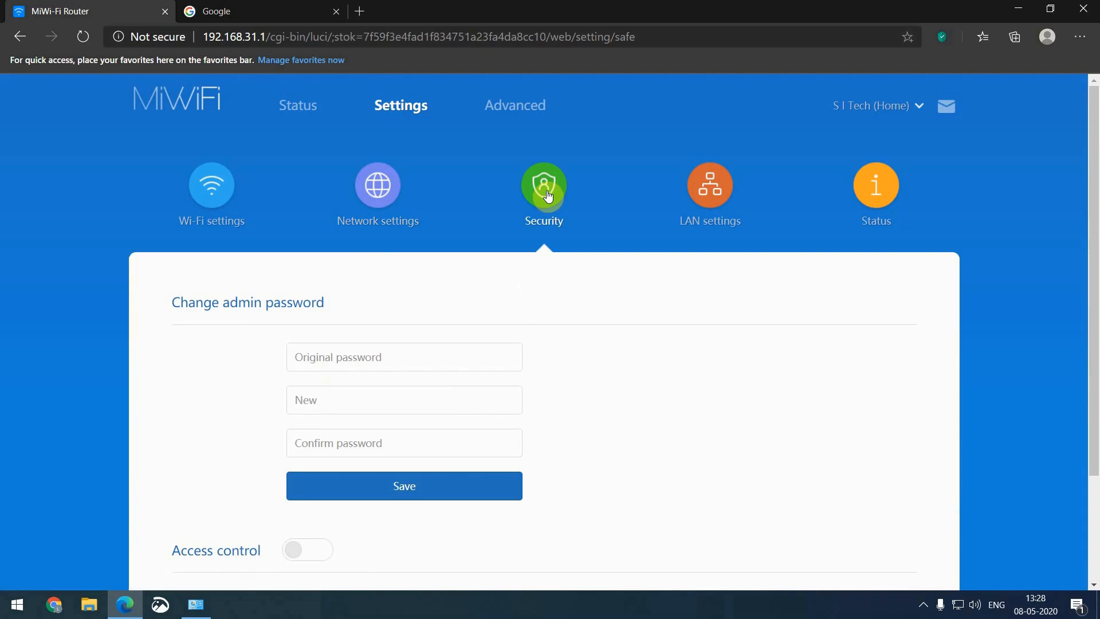
pyautogui.scroll(-2, 548, 196)
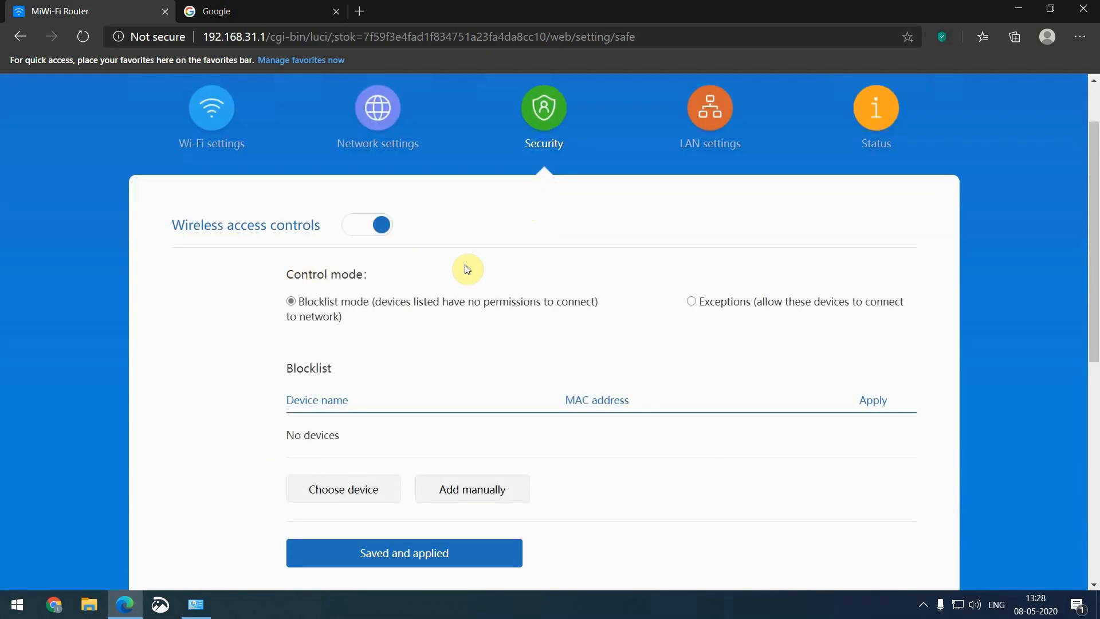
pyautogui.scroll(-1, 468, 269)
pyautogui.scroll(1, 467, 269)
pyautogui.click(692, 302)
pyautogui.scroll(-1, 692, 299)
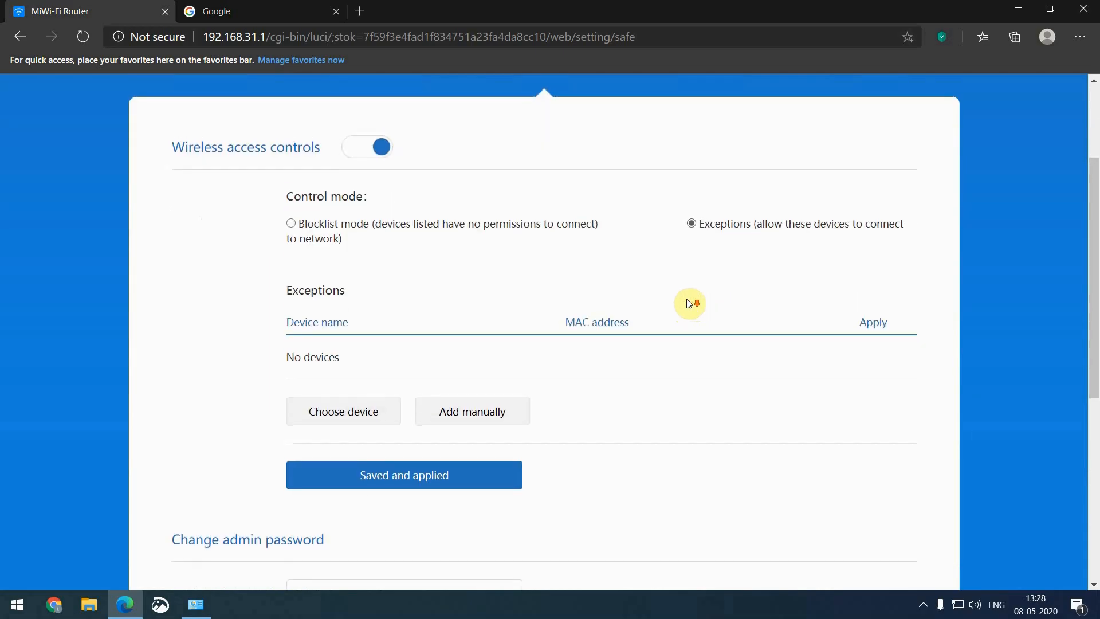
# Add connected device 92:71:EF:81:7C:A8 to the Exceptions list and save and apply
pyautogui.click(370, 413)
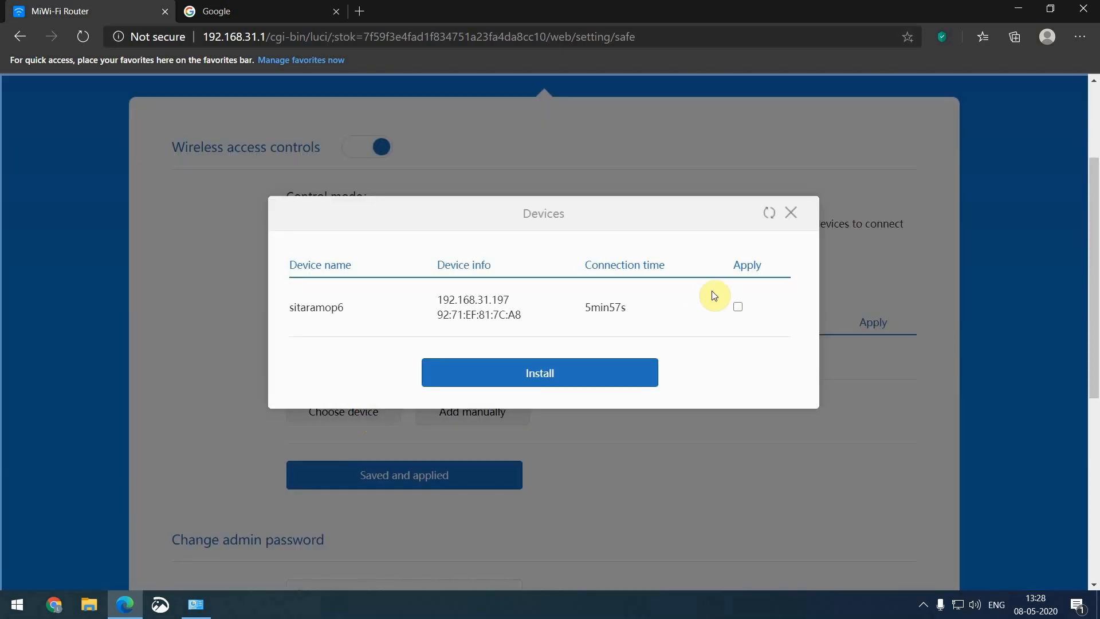
pyautogui.moveTo(361, 312); pyautogui.dragTo(286, 315)
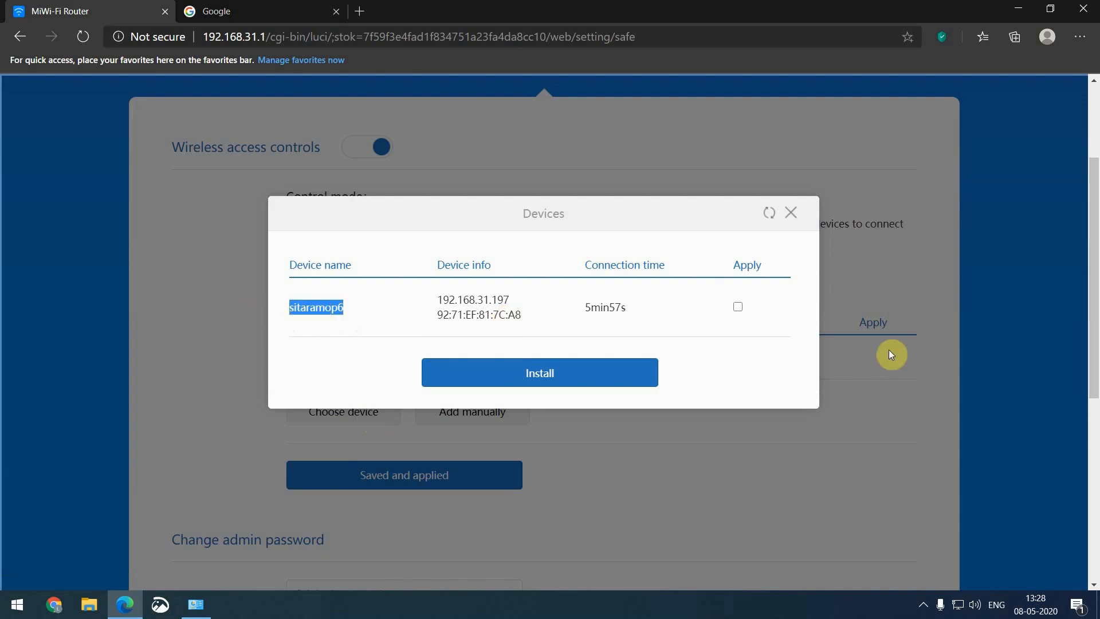
pyautogui.click(737, 307)
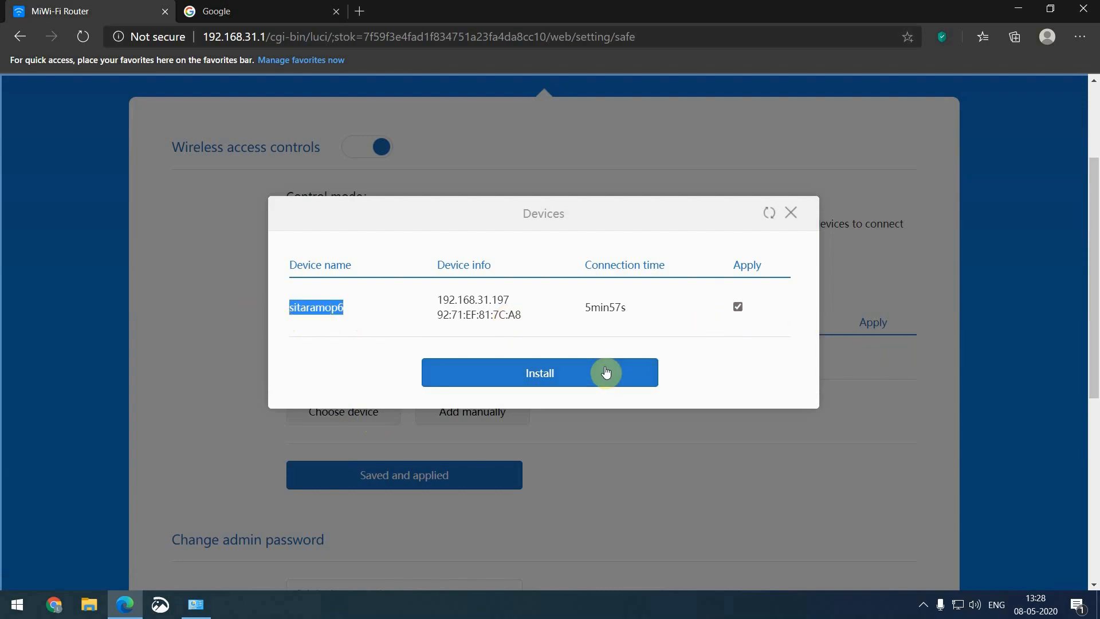
pyautogui.click(575, 380)
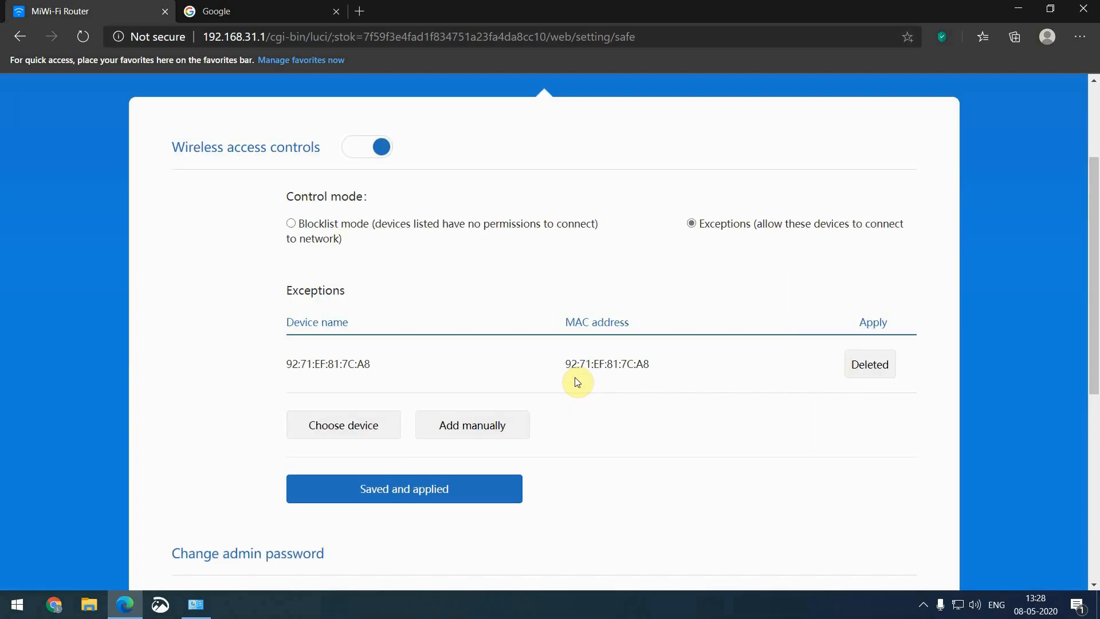
pyautogui.click(442, 496)
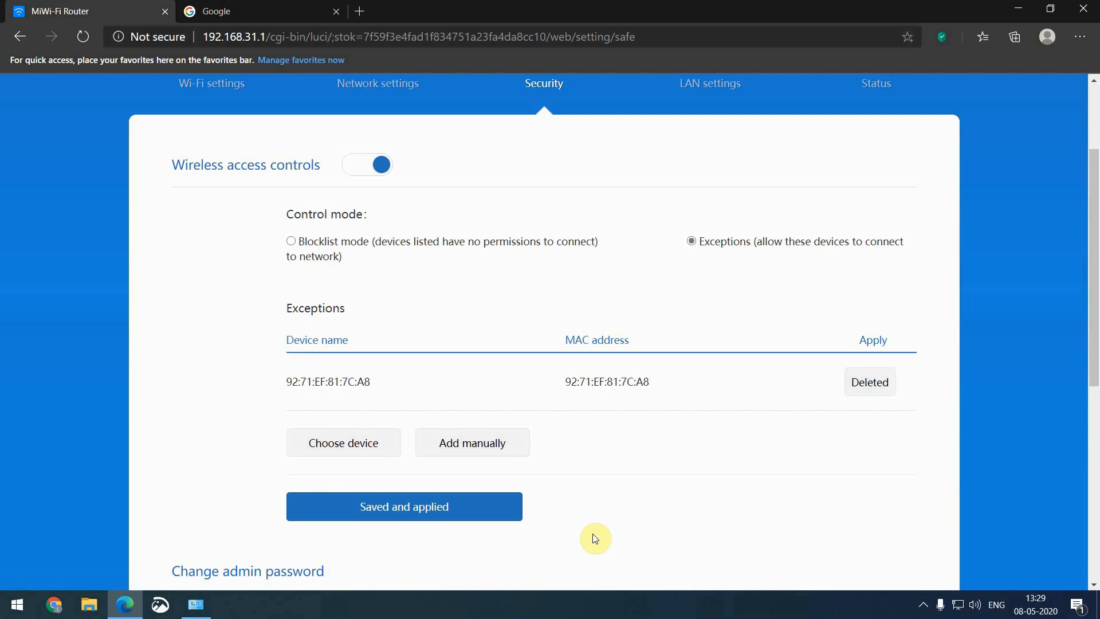
# Leave the old, new and confirm admin password fields empty, keeping the current password
pyautogui.scroll(-1, 594, 539)
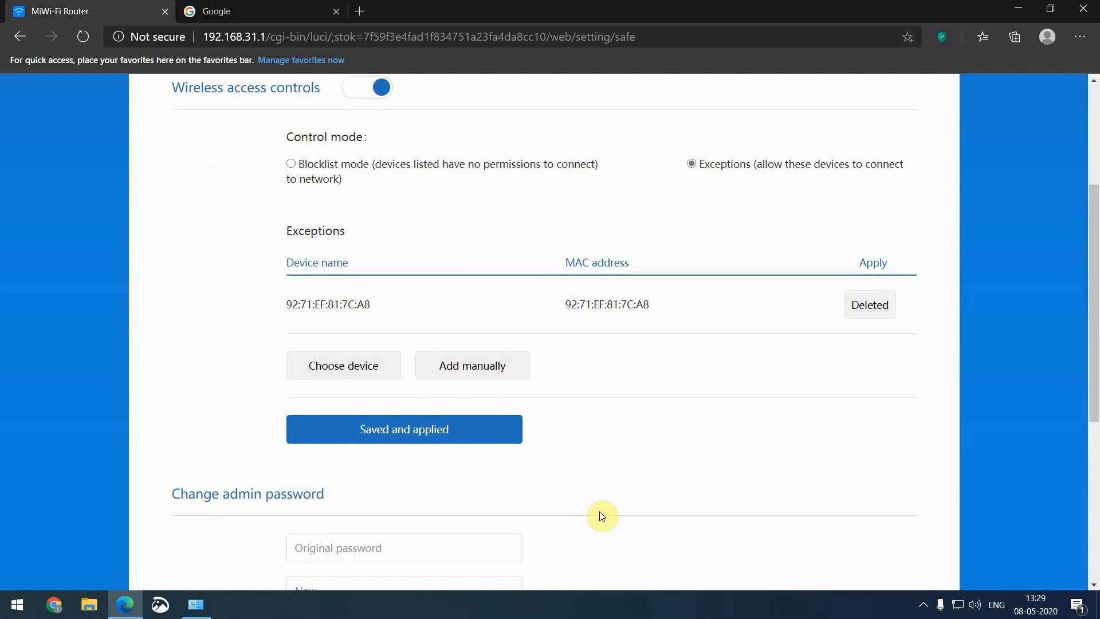
pyautogui.scroll(-3, 601, 515)
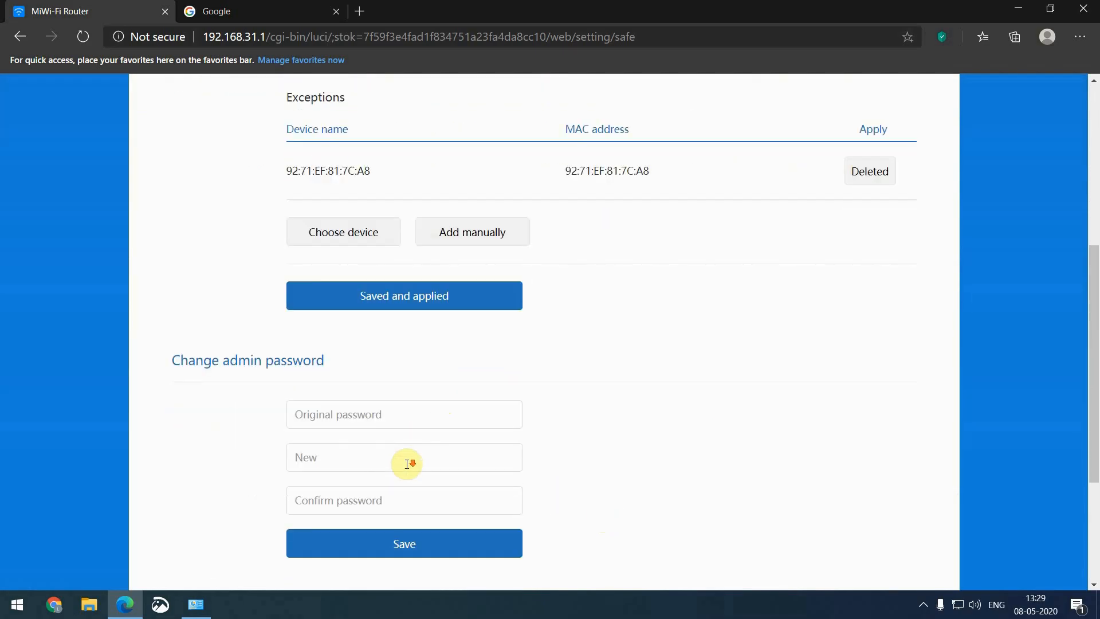
pyautogui.click(420, 317)
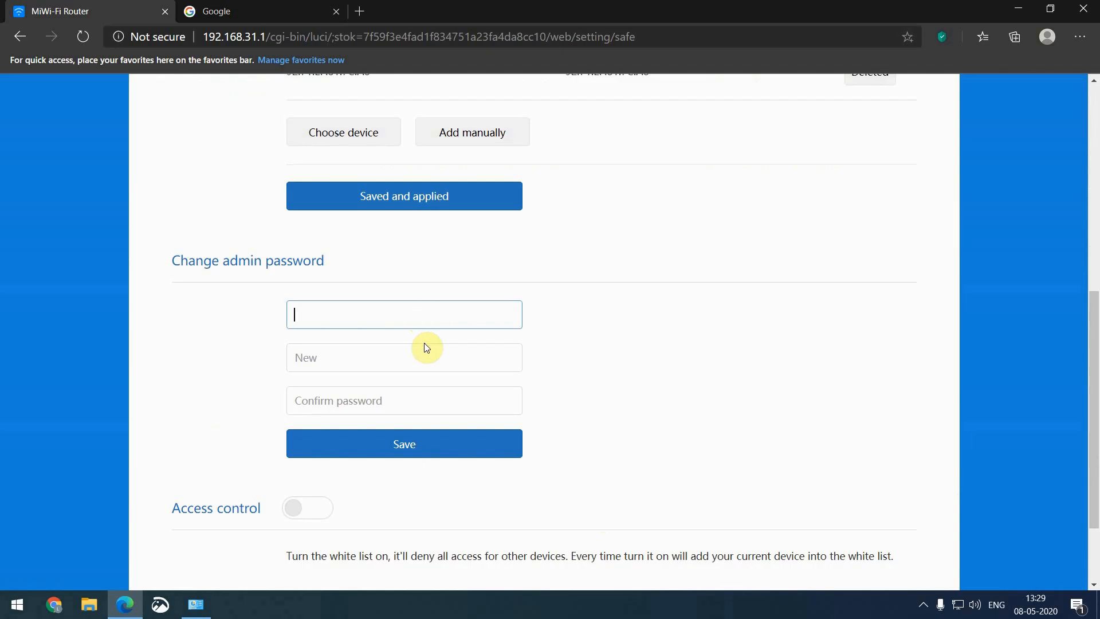
pyautogui.scroll(8, 424, 338)
pyautogui.scroll(-5, 527, 276)
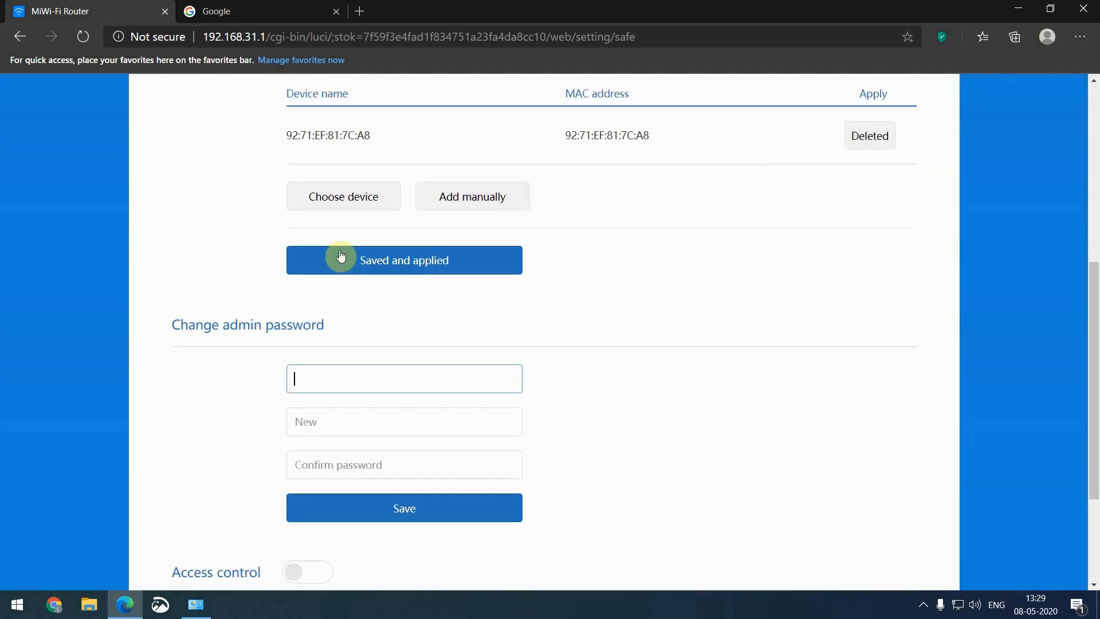
pyautogui.click(351, 418)
pyautogui.click(349, 460)
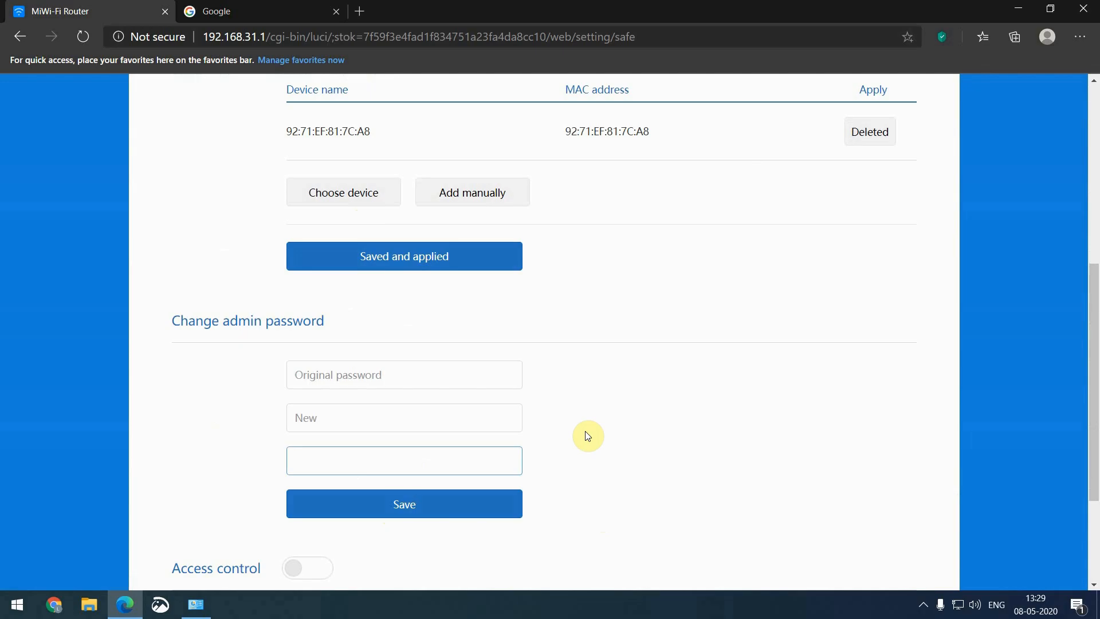
# Bring up LAN settings showing the DHCP range .5–.254 with a 720-minute lease
pyautogui.scroll(-3, 587, 436)
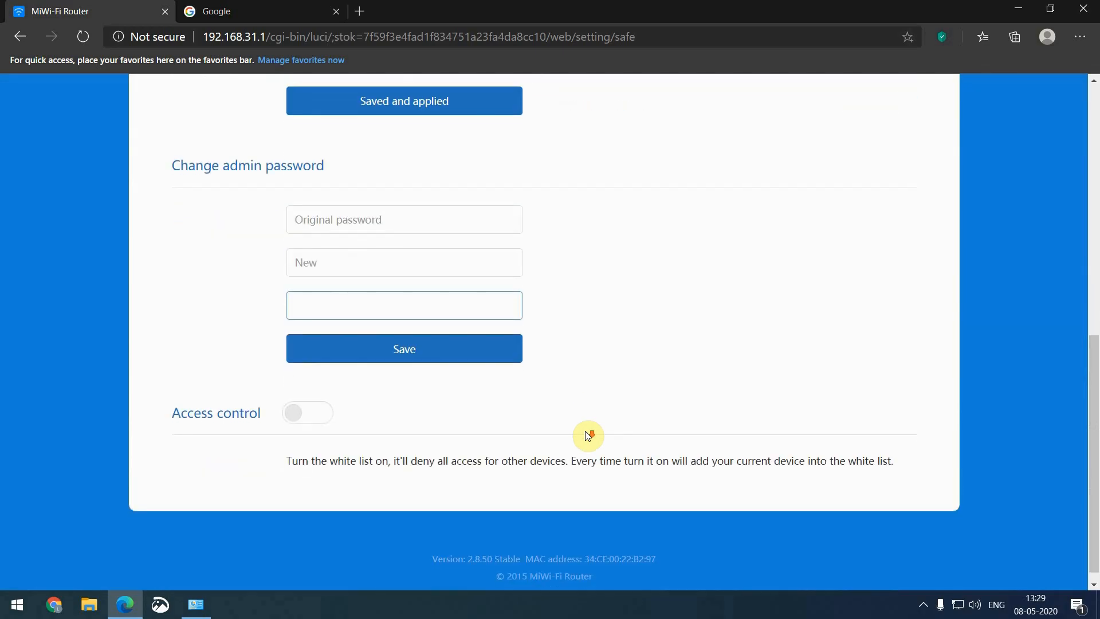
pyautogui.scroll(9, 585, 430)
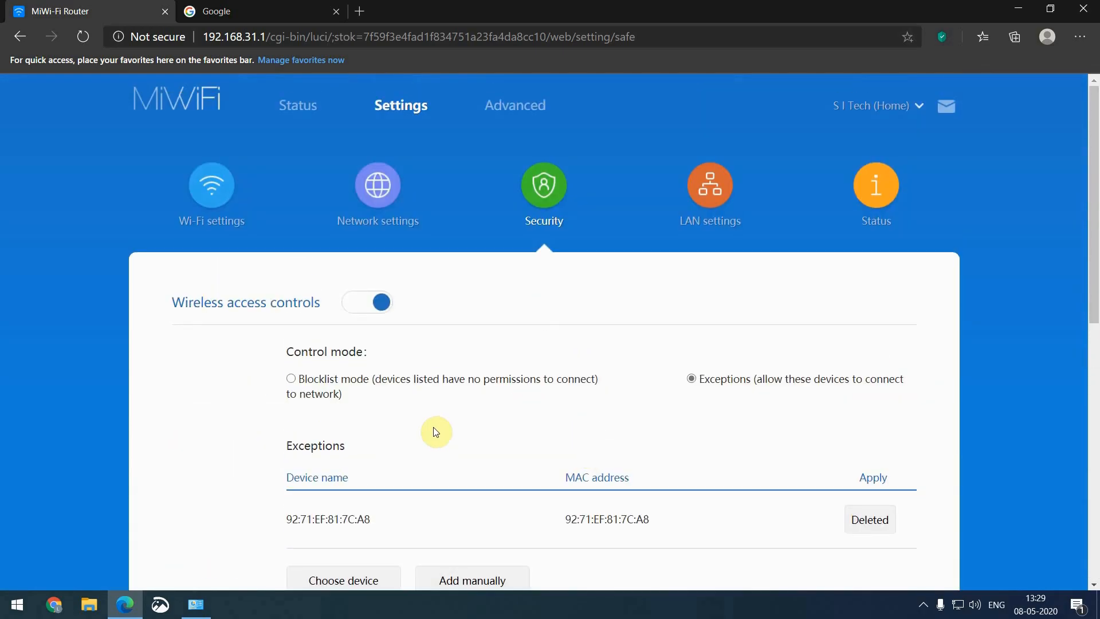
pyautogui.click(711, 197)
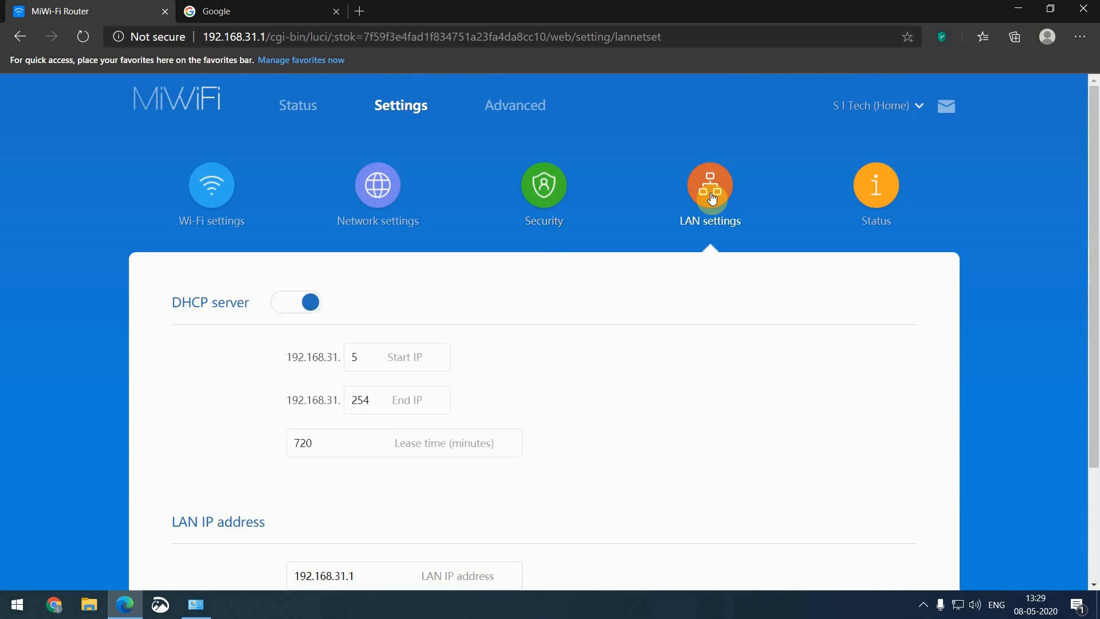
# Change the DHCP end address from 192.168.31.254 to 192.168.31.25, then review lease time and LAN IP
pyautogui.scroll(-1, 495, 397)
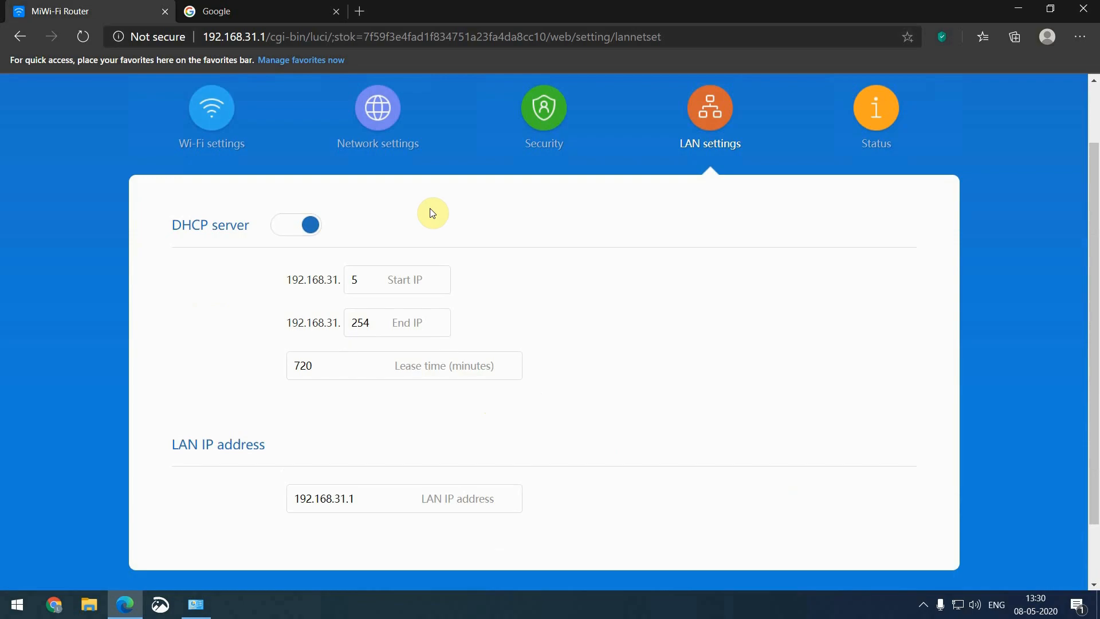
pyautogui.click(367, 280)
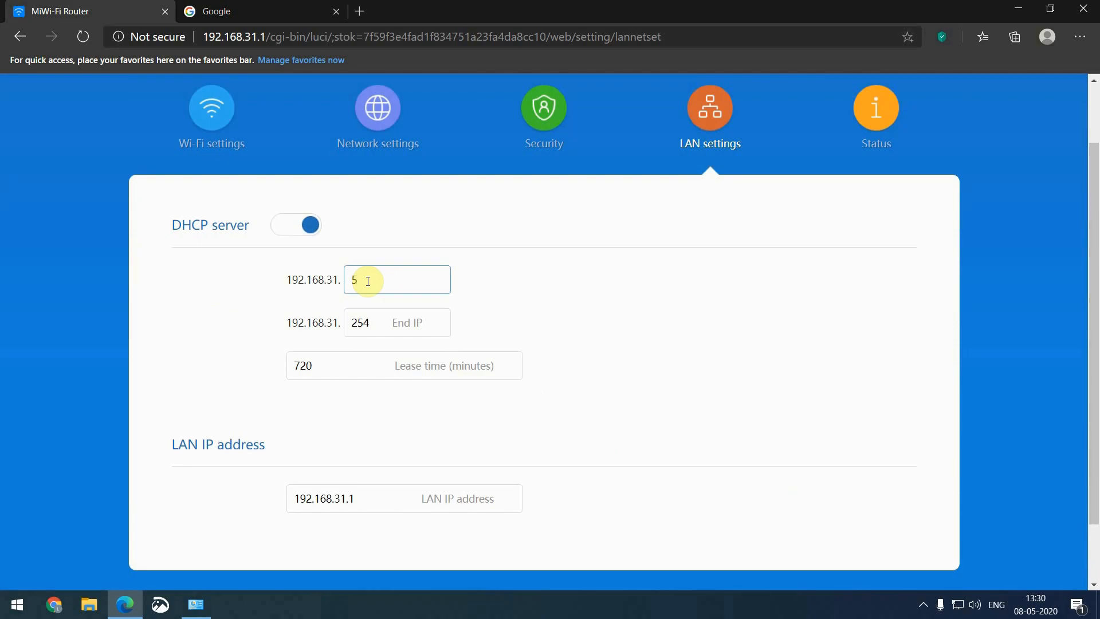
pyautogui.click(379, 324)
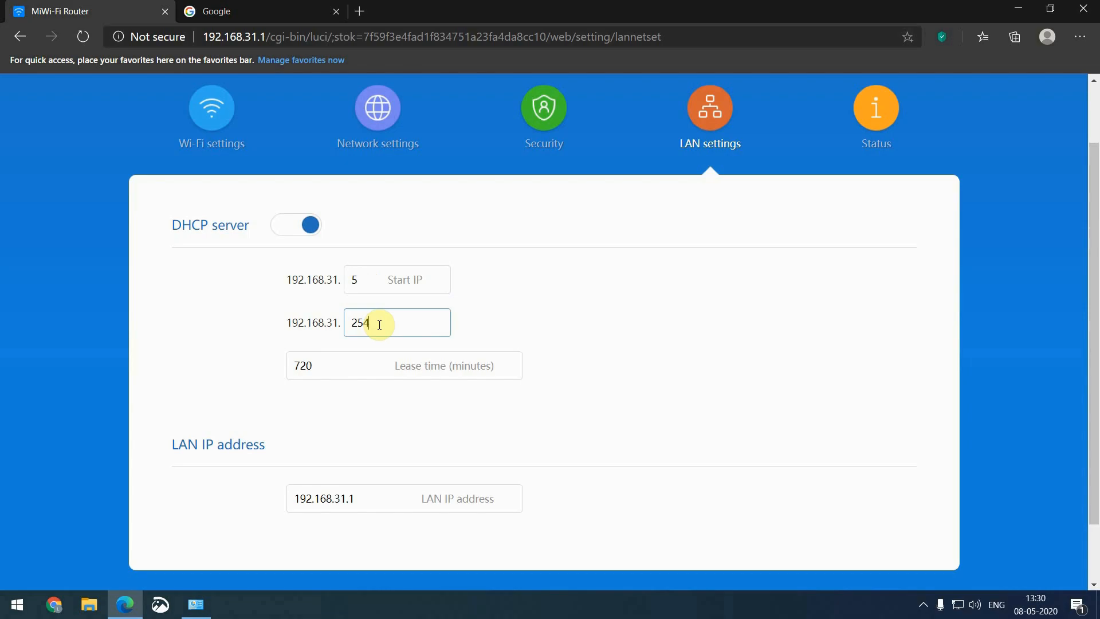
pyautogui.press('BackSpace')
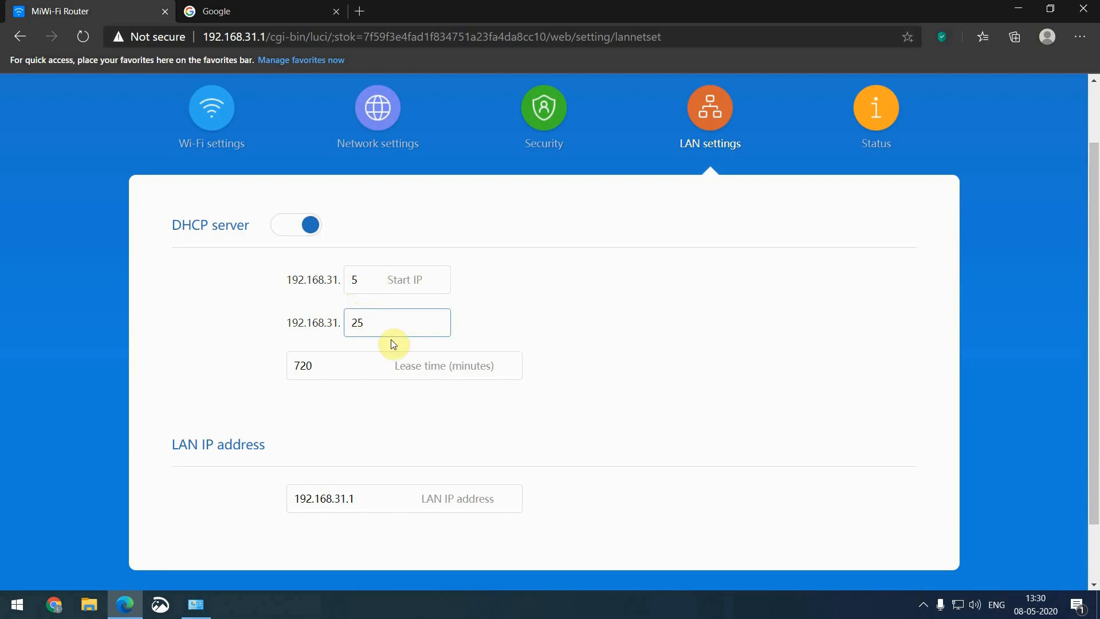
pyautogui.scroll(1, 401, 352)
pyautogui.click(345, 441)
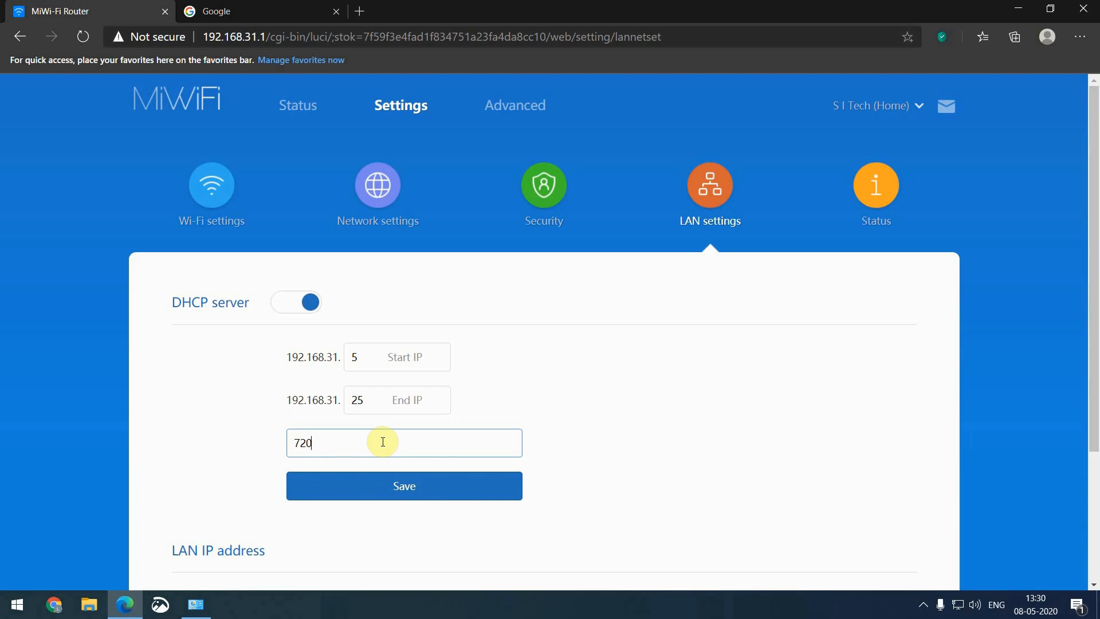
pyautogui.scroll(-3, 383, 442)
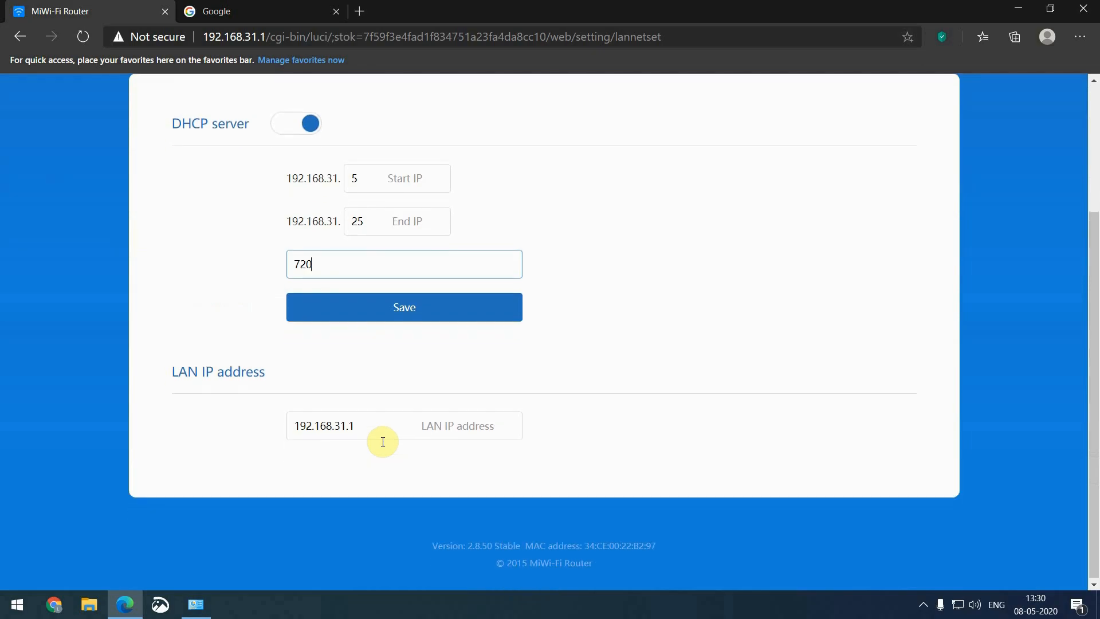
pyautogui.click(374, 425)
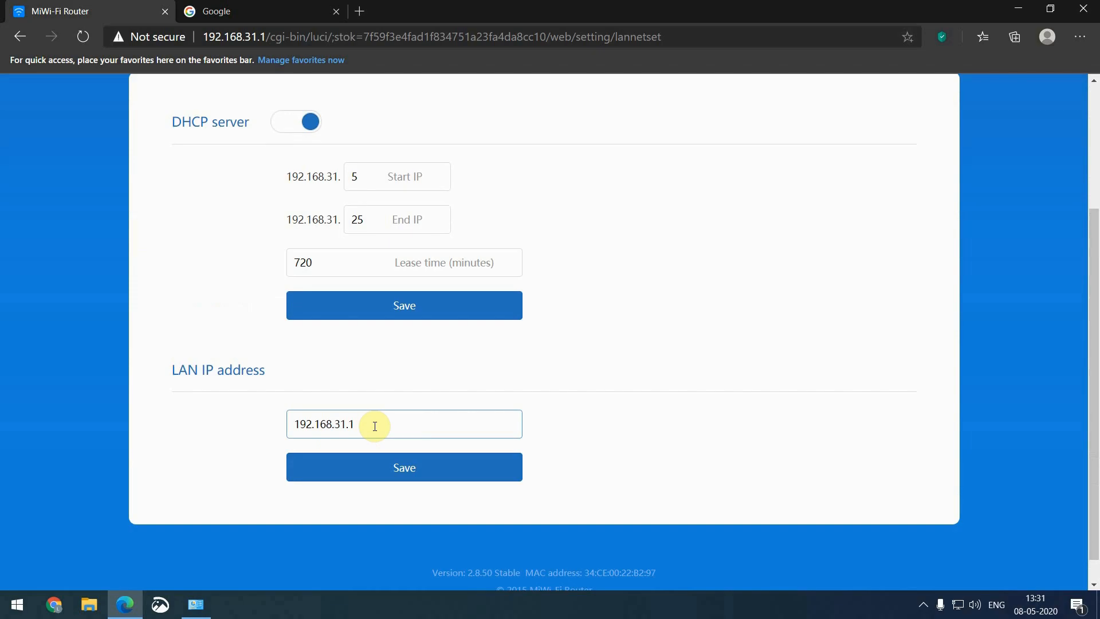
# Restore the router's LAN IP address to 192.168.31.1
pyautogui.press('BackSpace')
pyautogui.press('BackSpace')
pyautogui.press('BackSpace')
pyautogui.press('BackSpace')
pyautogui.press('BackSpace')
pyautogui.press('BackSpace')
pyautogui.write('31.1')
pyautogui.click(624, 437)
# Save the DHCP server settings (.5–.25, 720-minute lease) and dismiss the Setting saved confirmation
pyautogui.scroll(3, 624, 439)
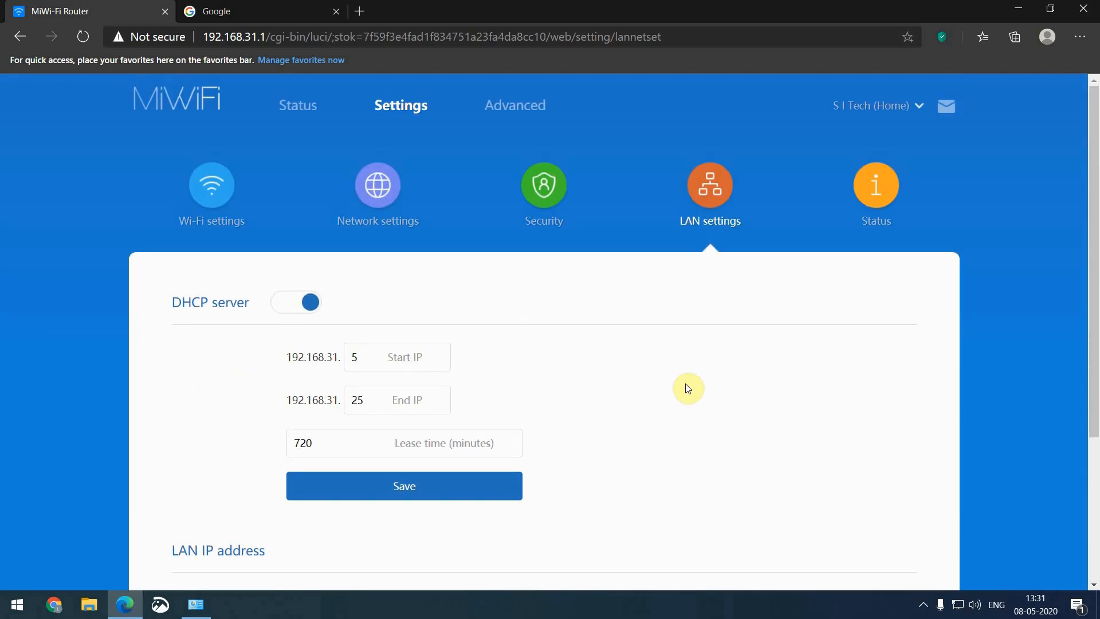
pyautogui.click(490, 496)
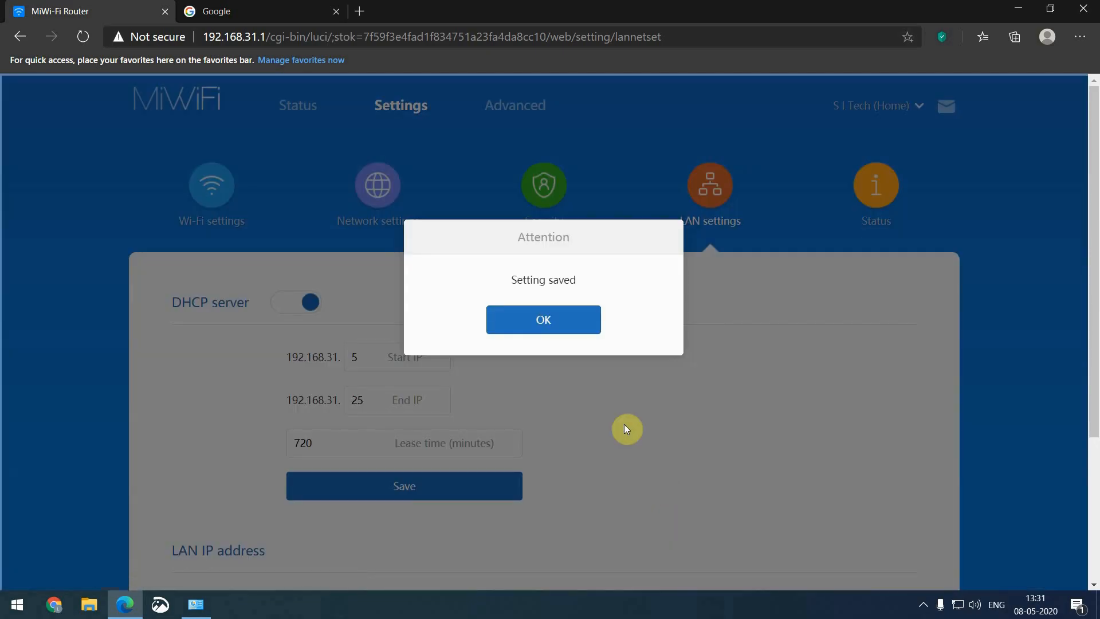
pyautogui.click(567, 321)
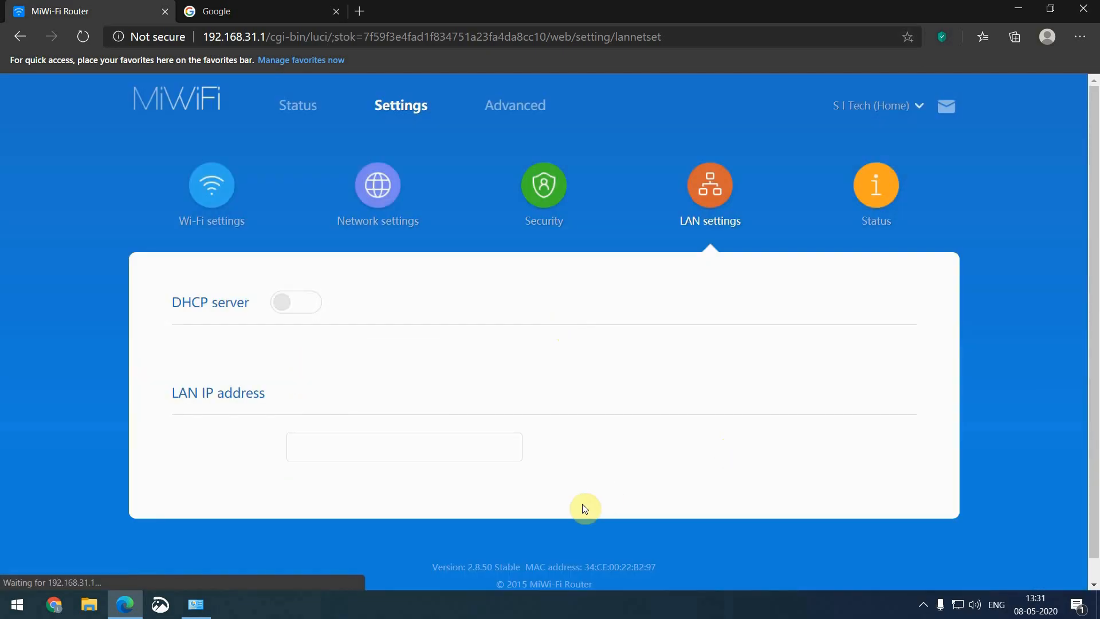
# Show the Ethernet connection's network details, noting IPv4 address 192.168.31.228
pyautogui.scroll(-3, 582, 488)
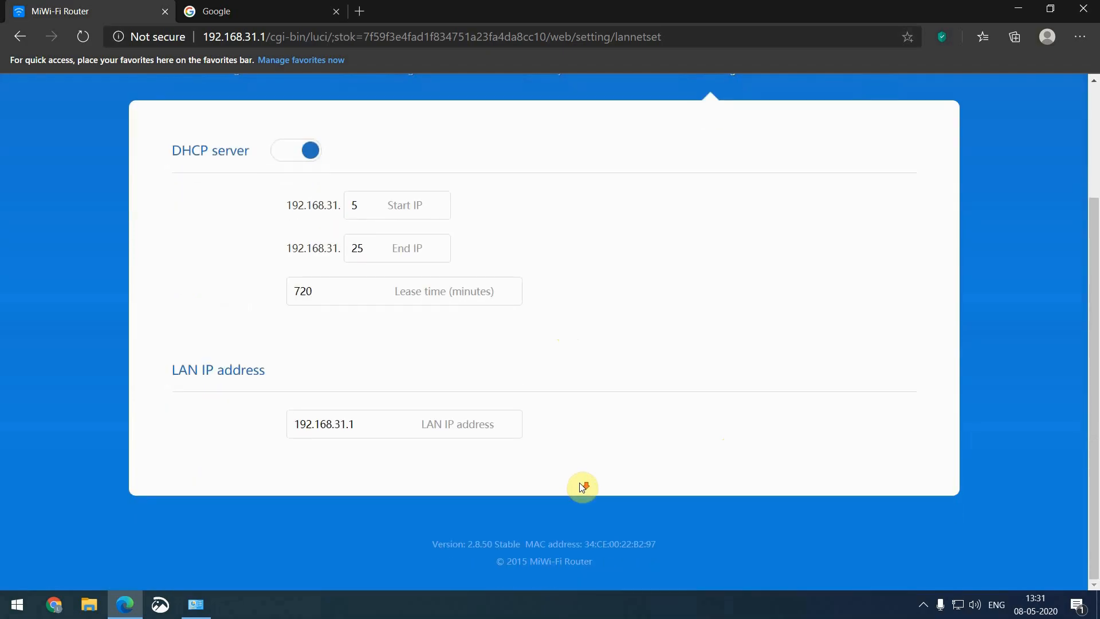
pyautogui.click(200, 613)
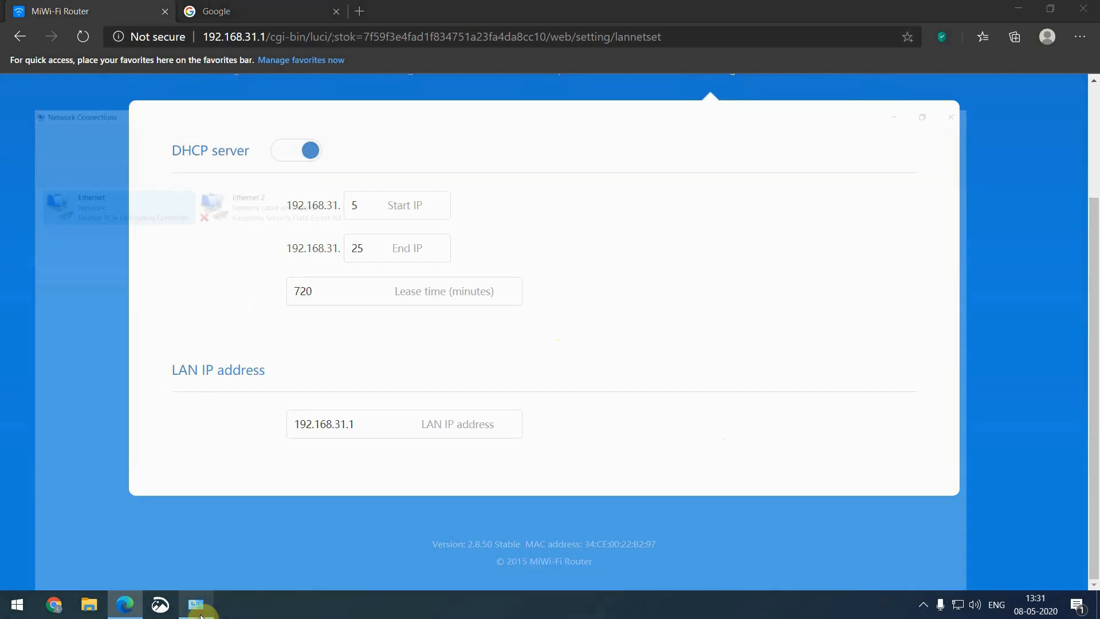
pyautogui.rightClick(73, 122)
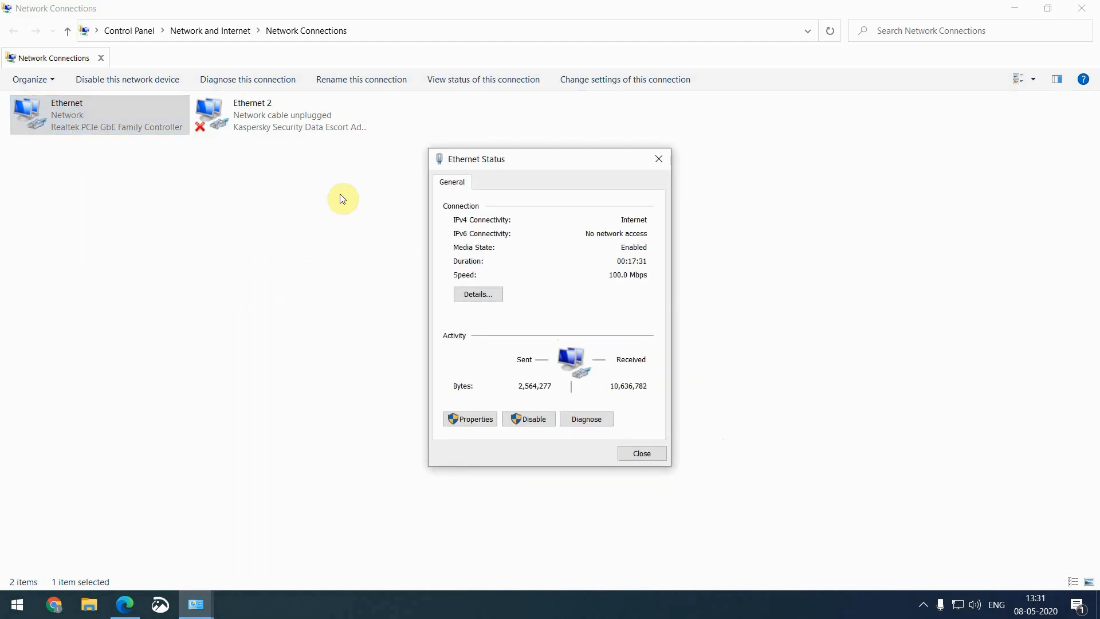
pyautogui.click(474, 297)
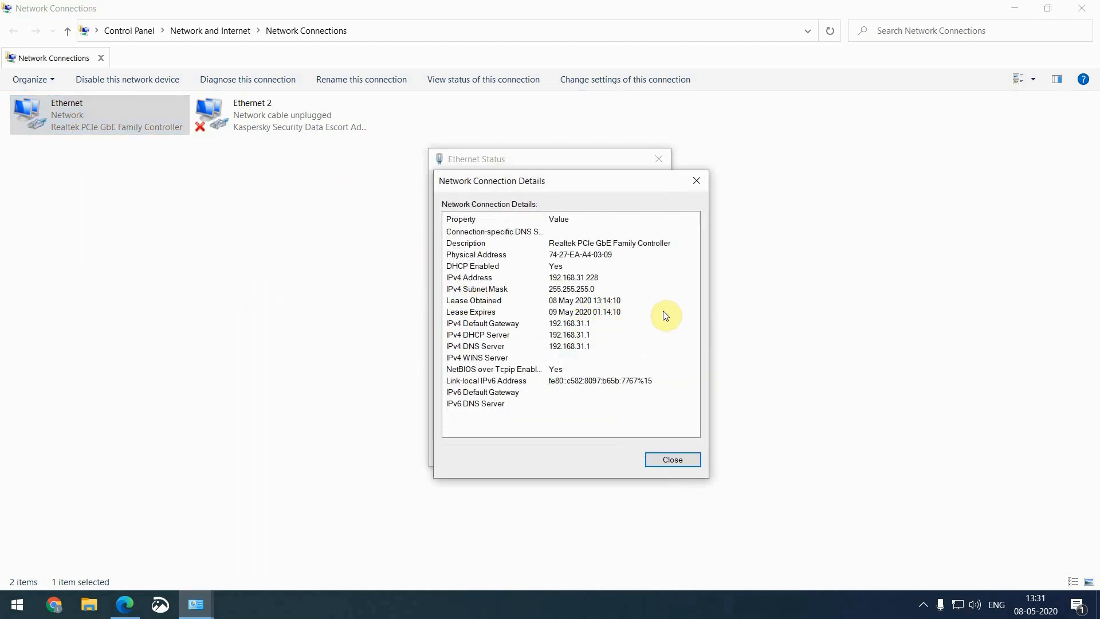
pyautogui.click(594, 277)
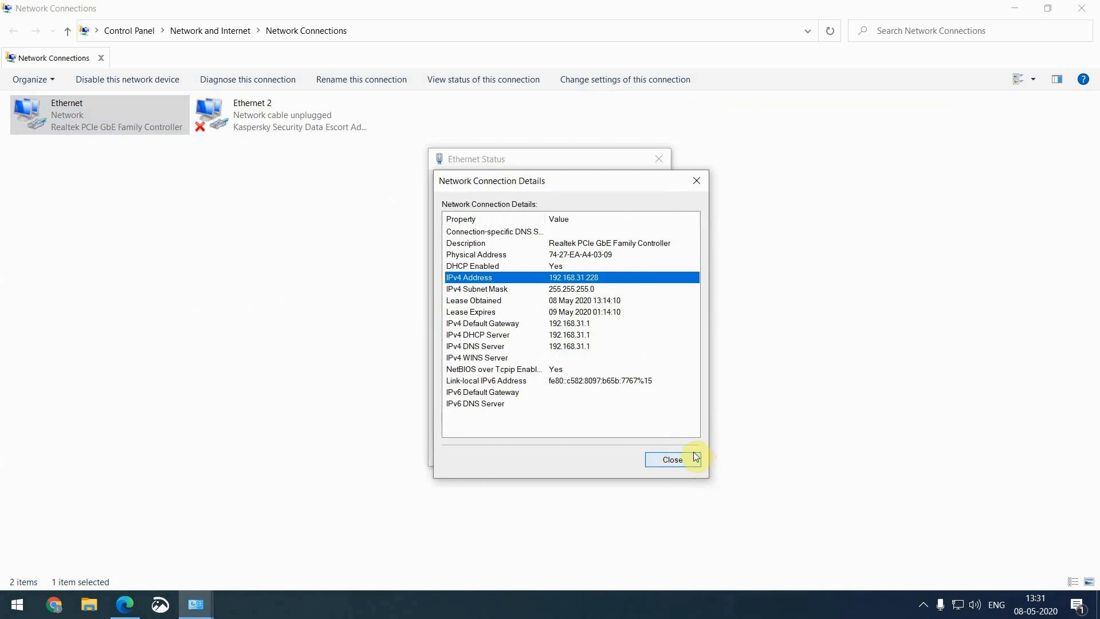
# Compare that address with the router's DHCP range 5–25, then close the Details window
pyautogui.click(125, 604)
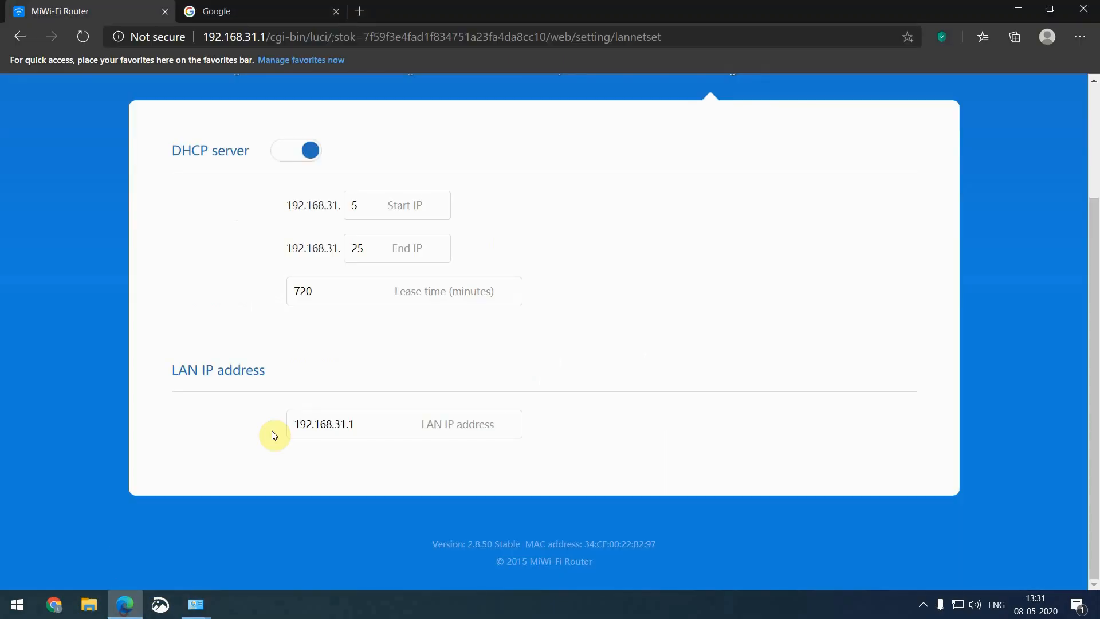
pyautogui.scroll(3, 273, 435)
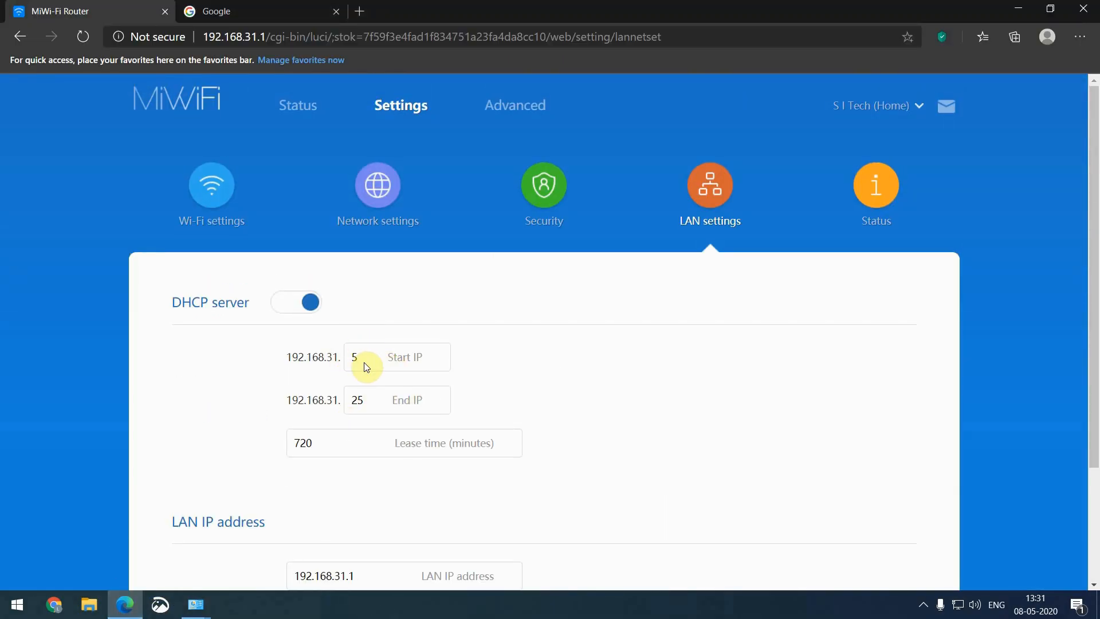
pyautogui.click(189, 607)
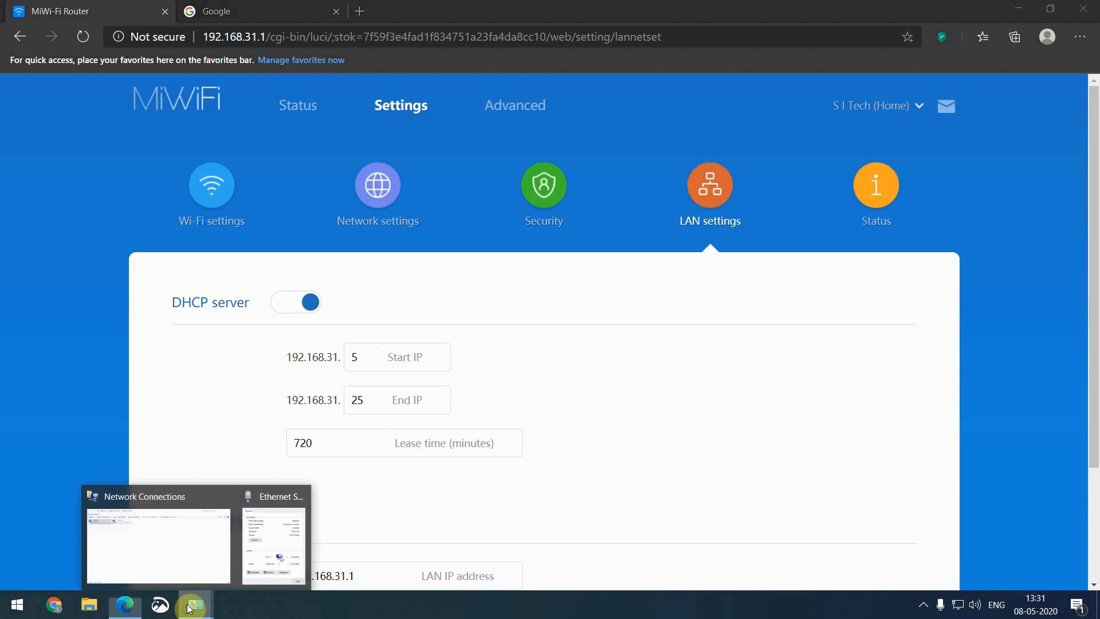
pyautogui.click(280, 559)
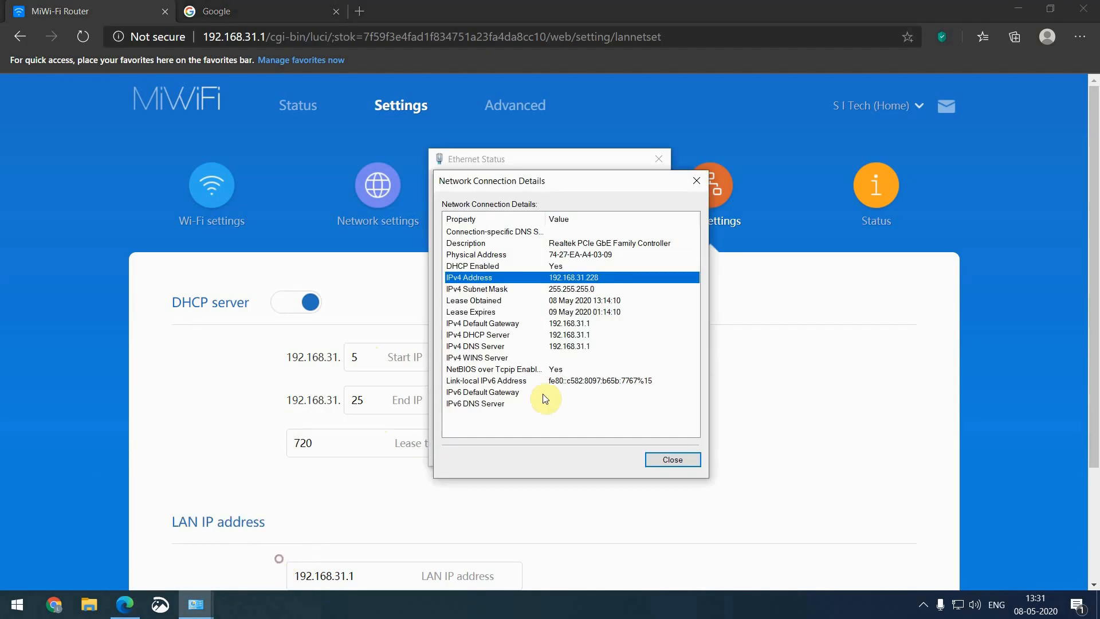
pyautogui.click(673, 461)
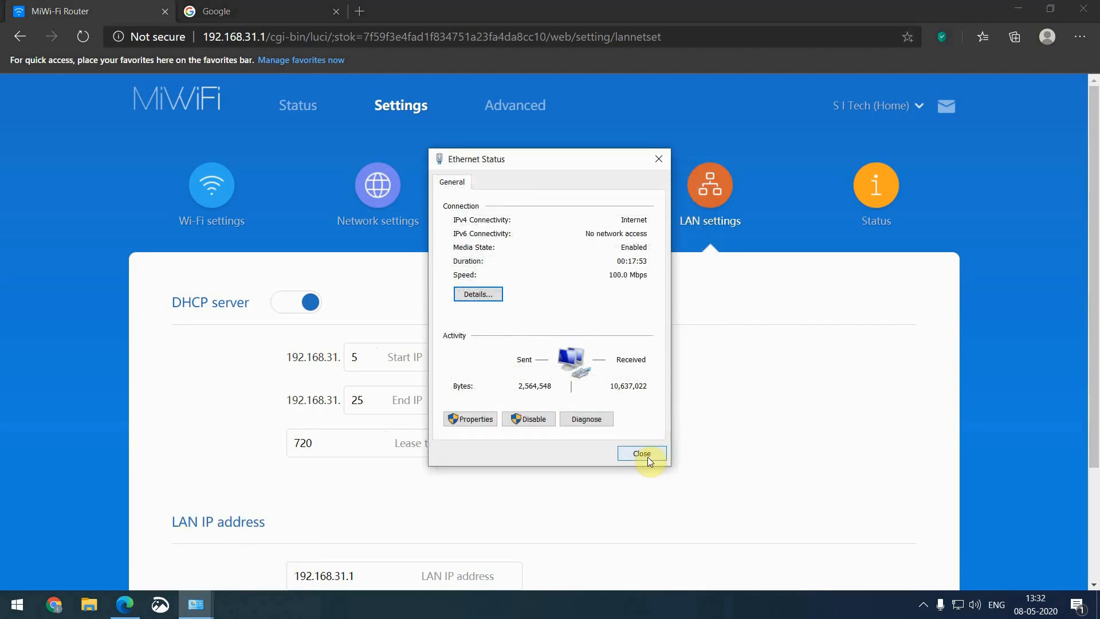
pyautogui.click(641, 454)
# Disable the Ethernet connection, refresh the connections list, and enable it again
pyautogui.click(198, 605)
pyautogui.rightClick(62, 114)
pyautogui.click(95, 125)
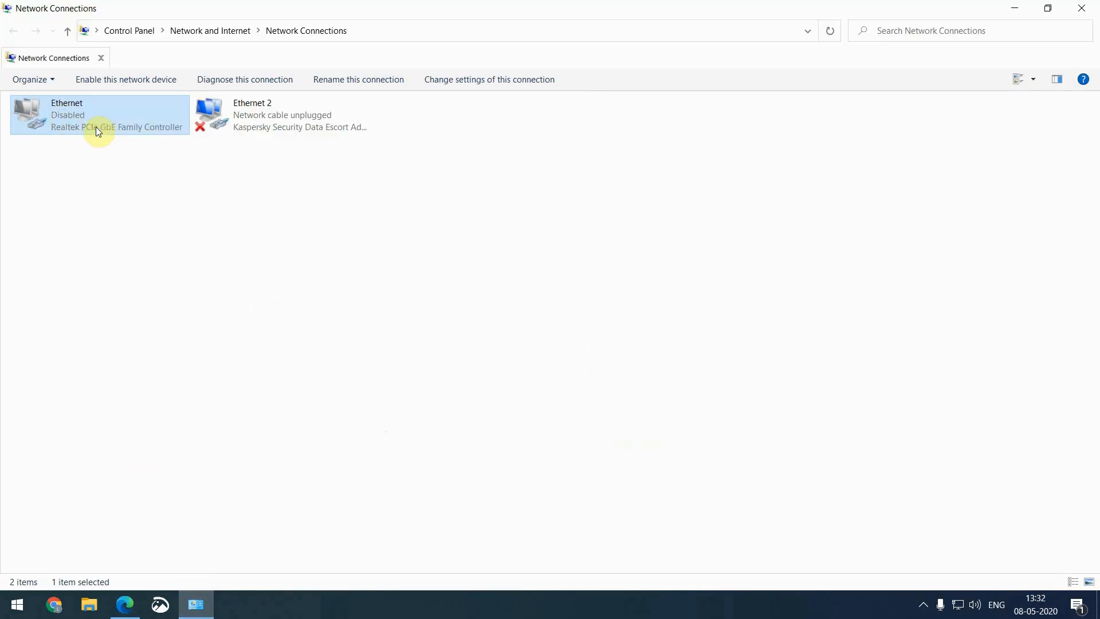
pyautogui.rightClick(68, 189)
pyautogui.click(104, 246)
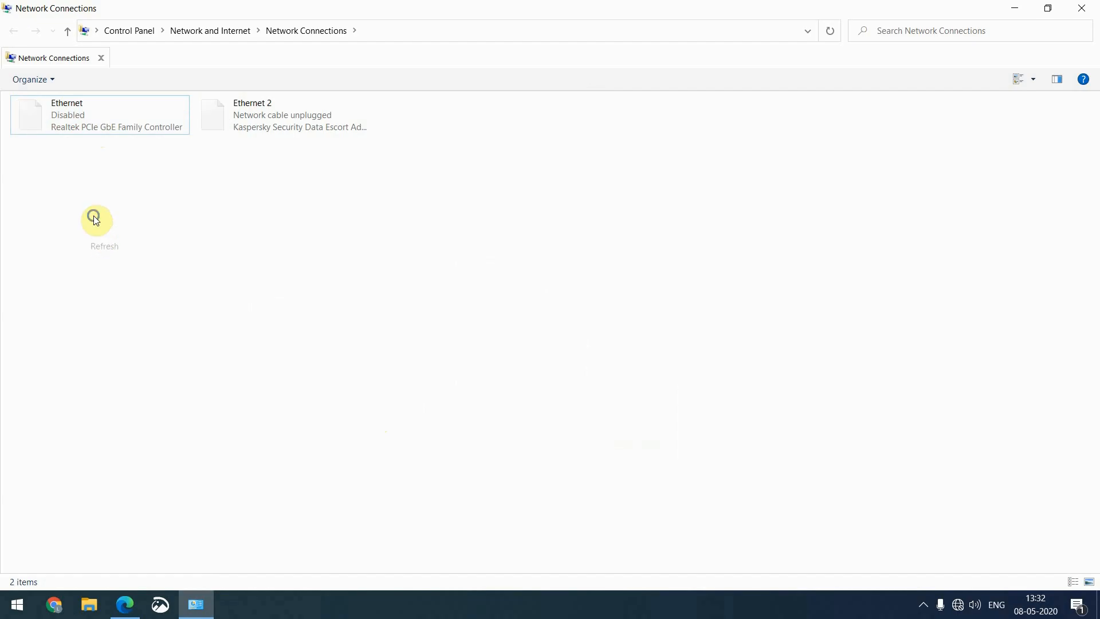
pyautogui.rightClick(95, 221)
pyautogui.click(118, 272)
pyautogui.rightClick(72, 121)
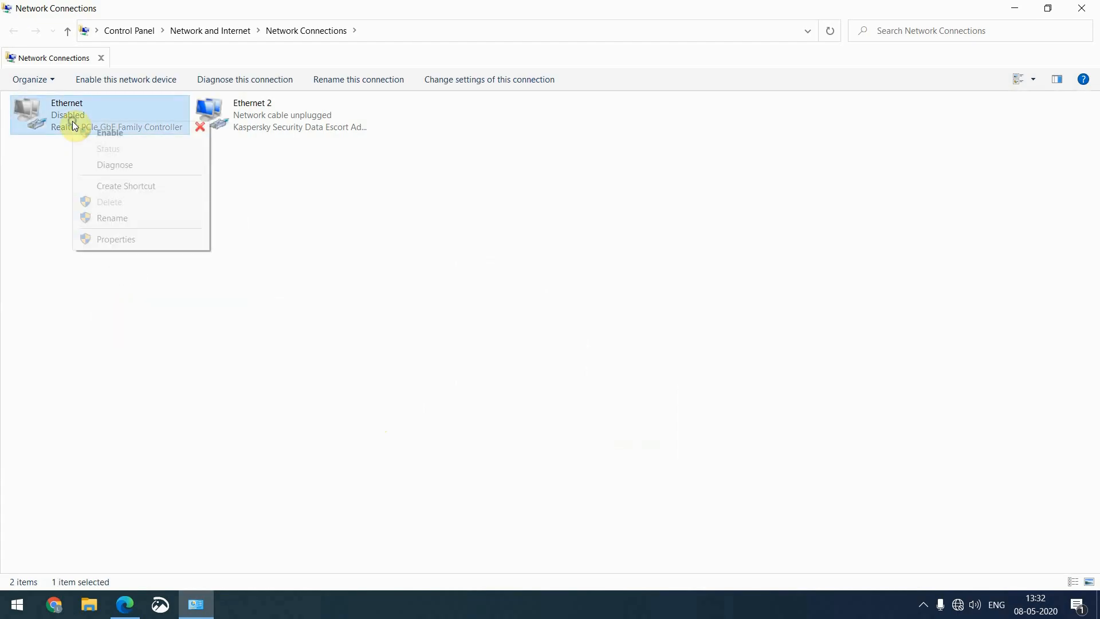
pyautogui.click(93, 132)
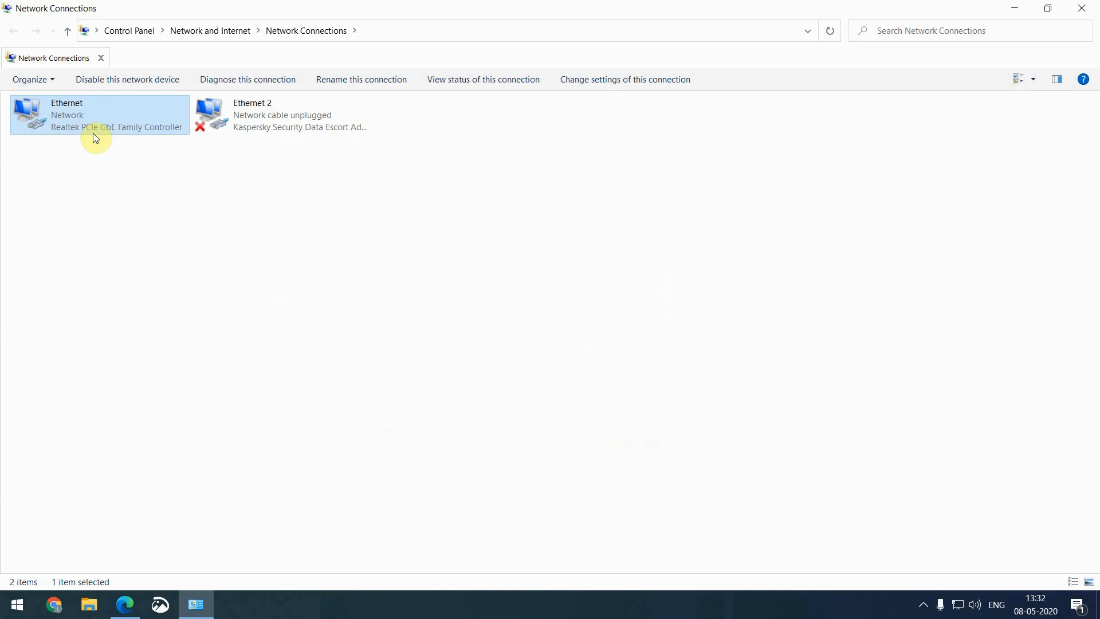
# Confirm in Ethernet details the new IPv4 address 192.168.31.6, then return to the router page
pyautogui.rightClick(63, 108)
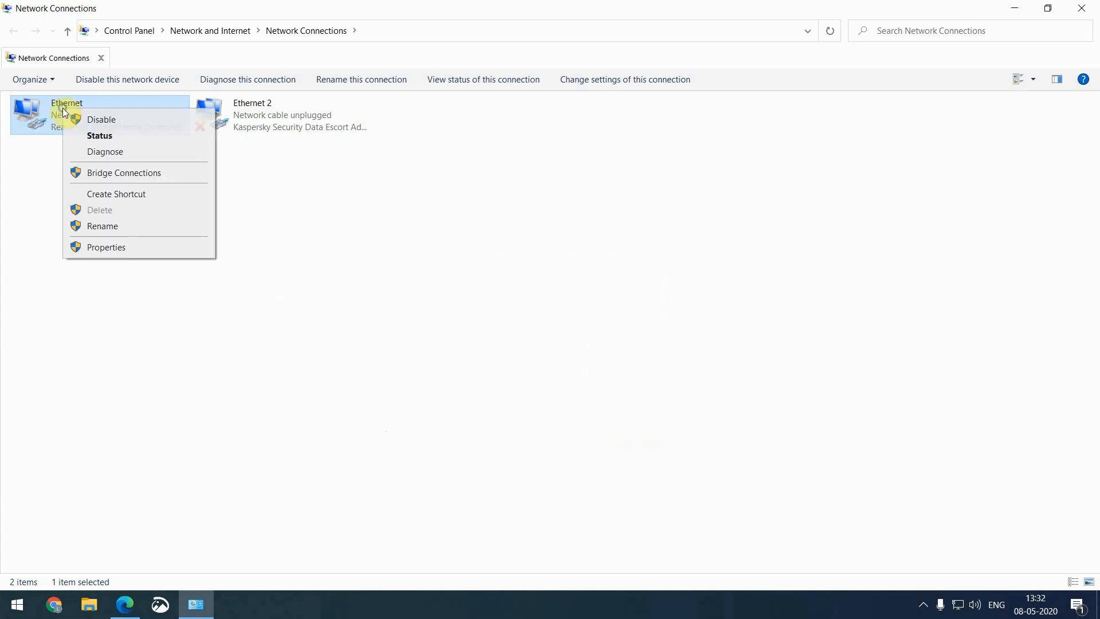
pyautogui.click(88, 135)
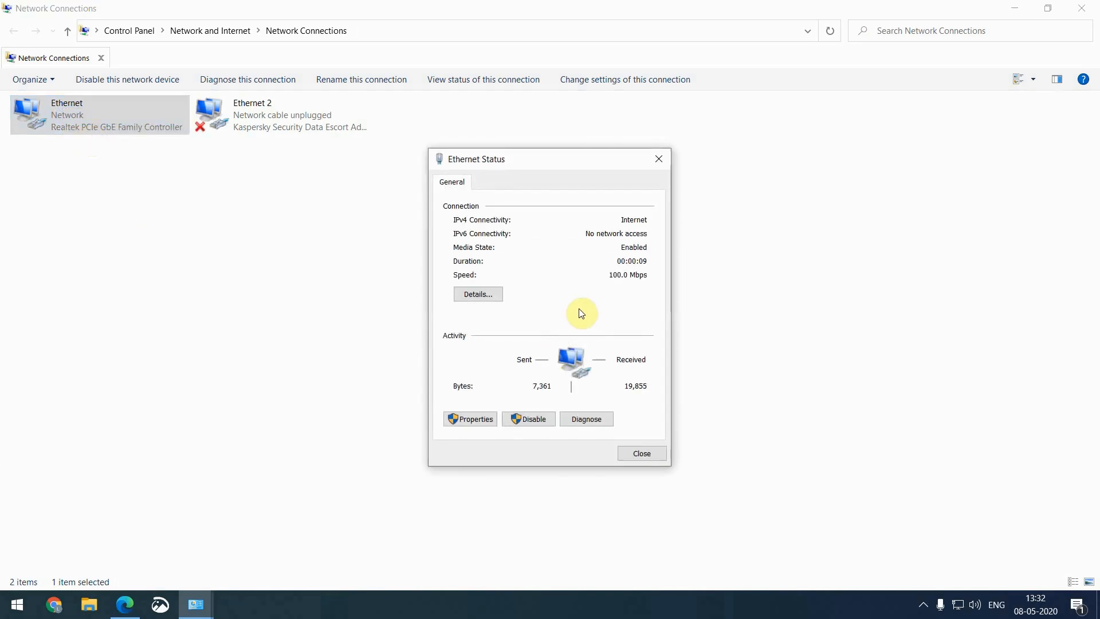
pyautogui.click(465, 294)
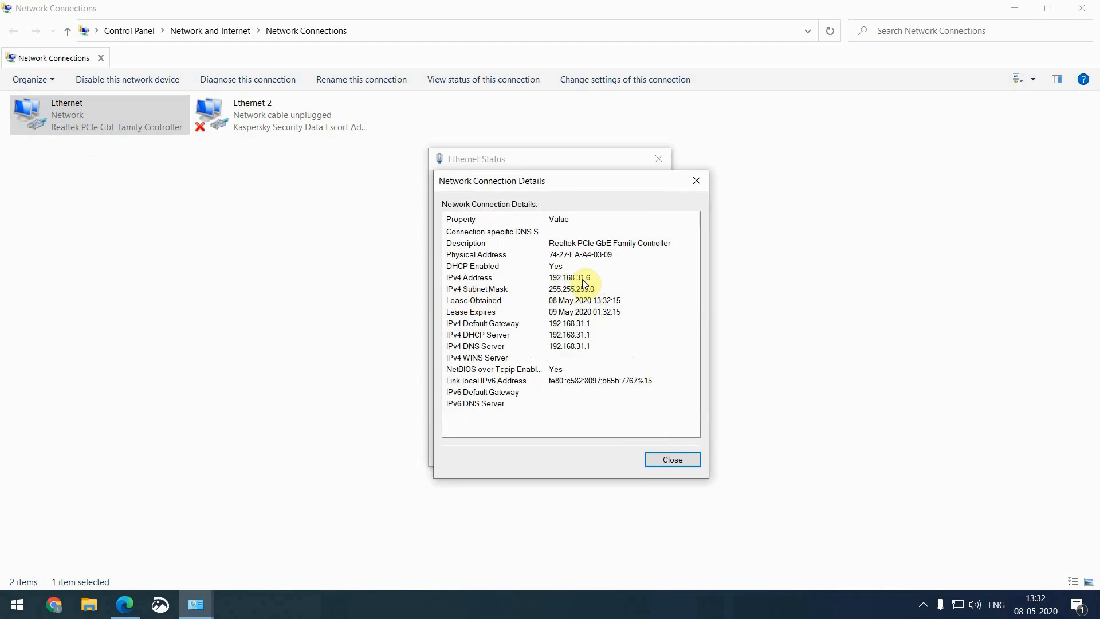
pyautogui.click(126, 602)
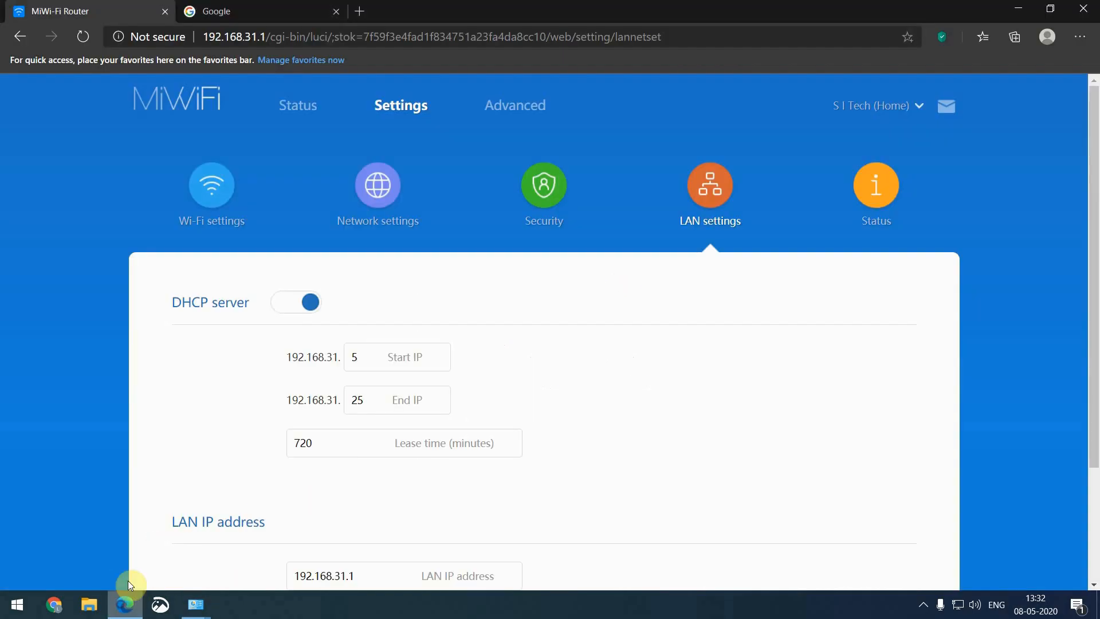
# Go to the router's Status section from the Settings icons, which brings up the admin login screen
pyautogui.scroll(-1, 521, 376)
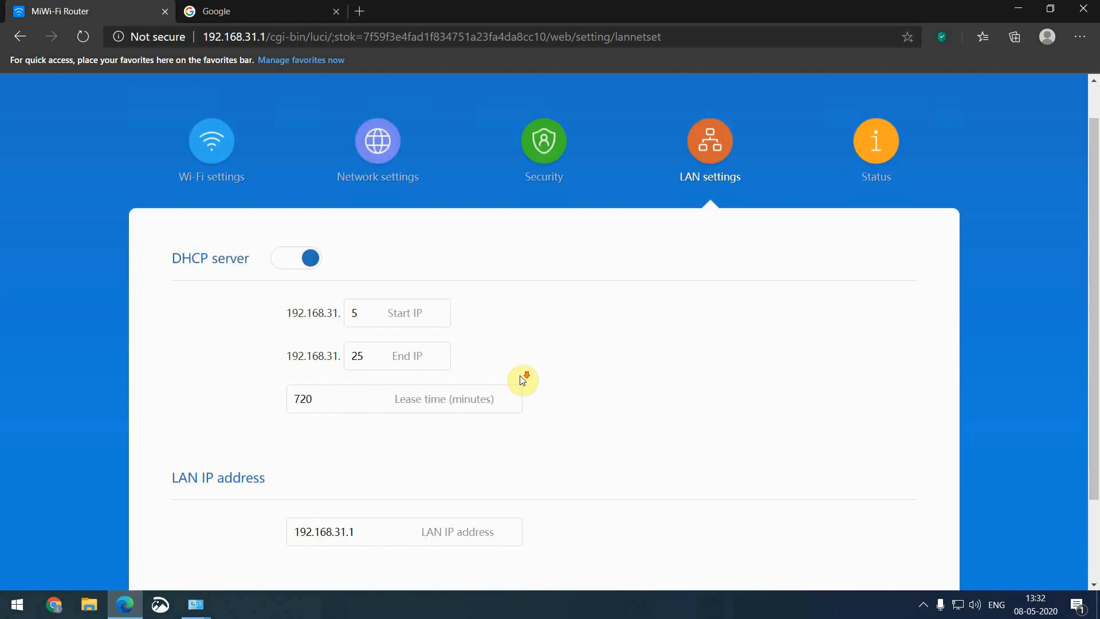
pyautogui.scroll(-1, 523, 369)
pyautogui.scroll(2, 523, 373)
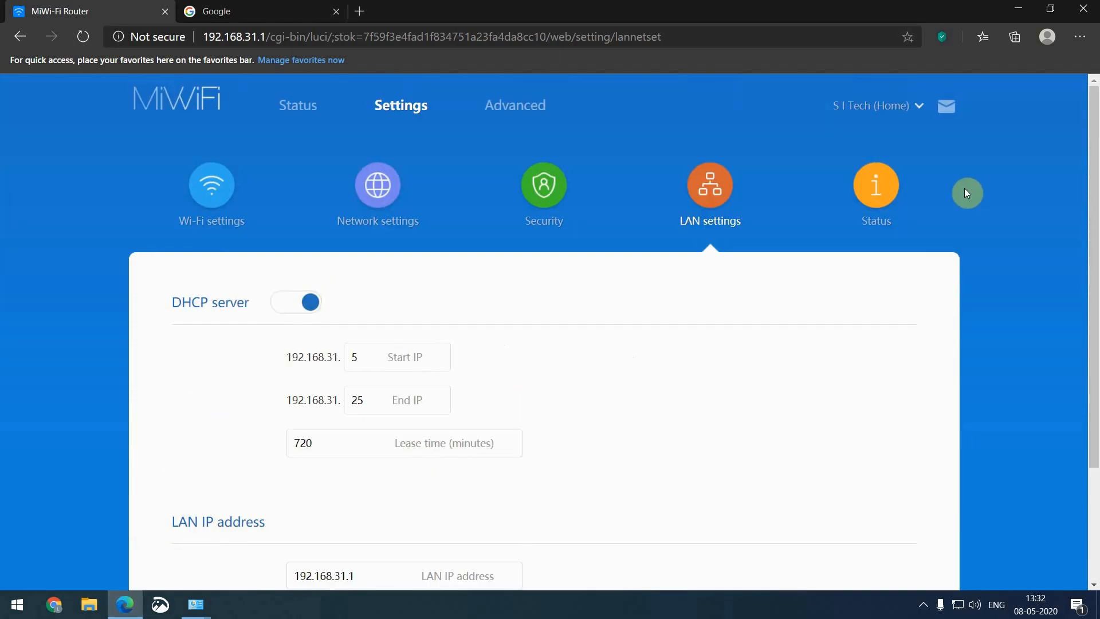
pyautogui.click(872, 193)
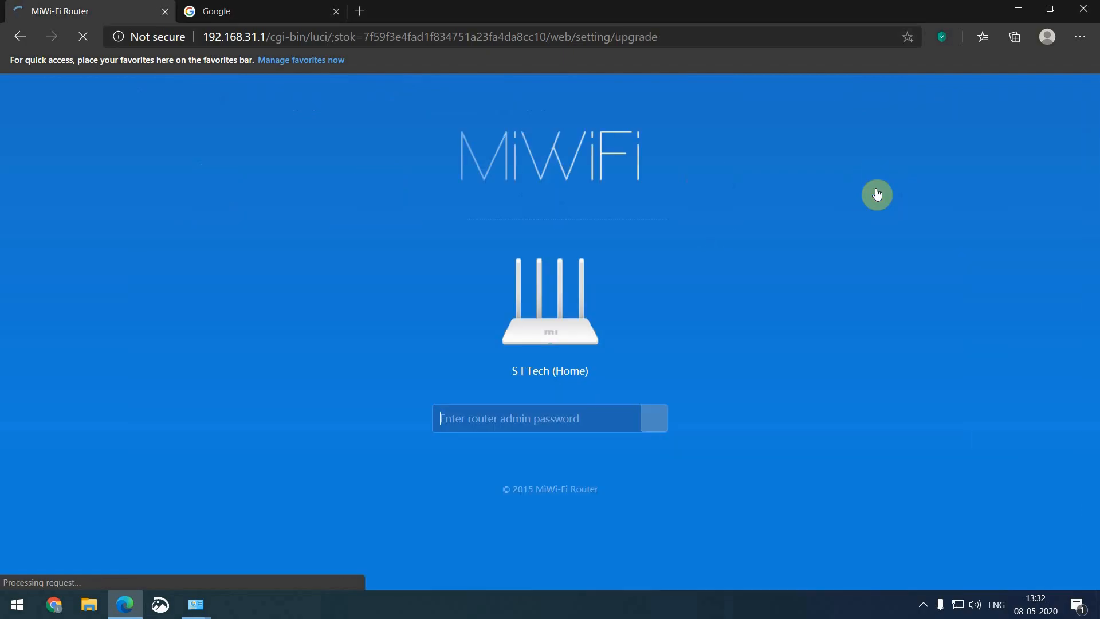
pyautogui.scroll(-2, 808, 256)
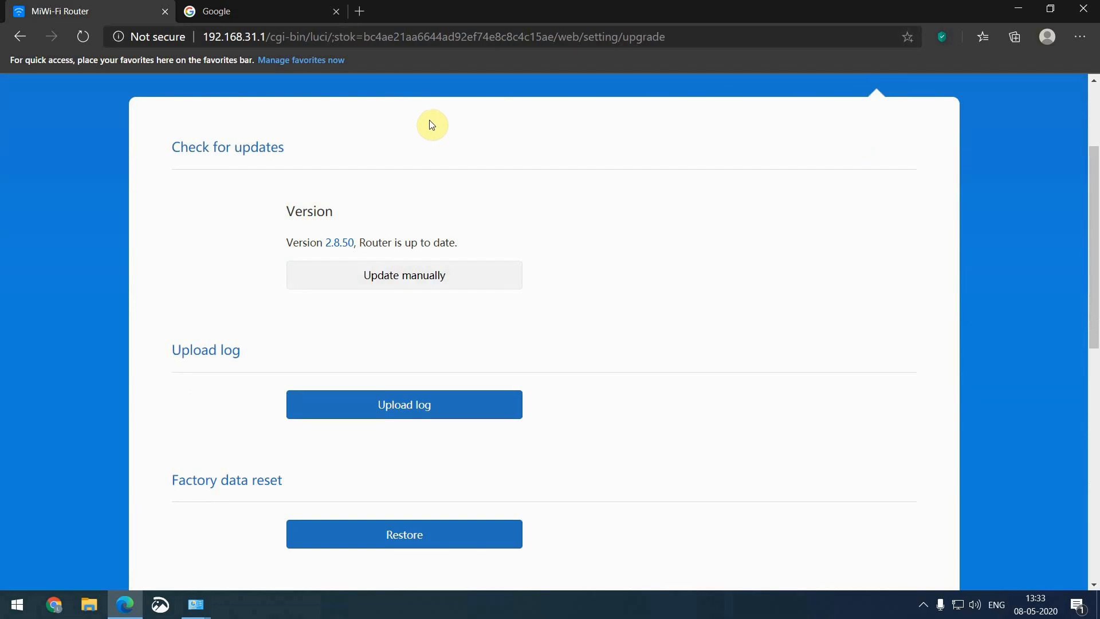
pyautogui.click(421, 280)
pyautogui.click(449, 333)
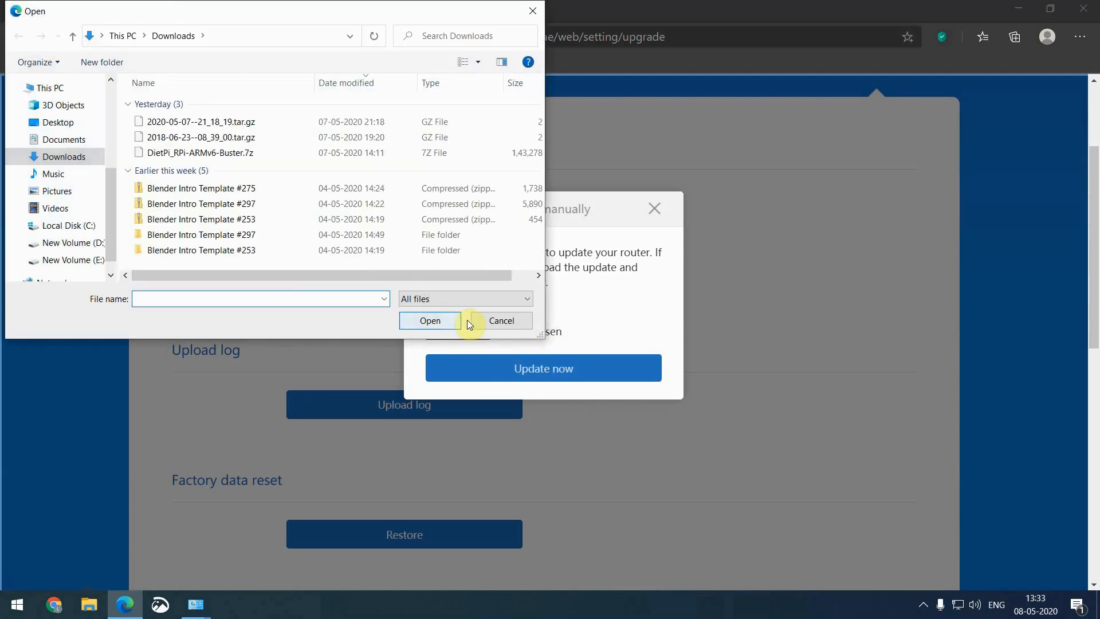
pyautogui.click(497, 322)
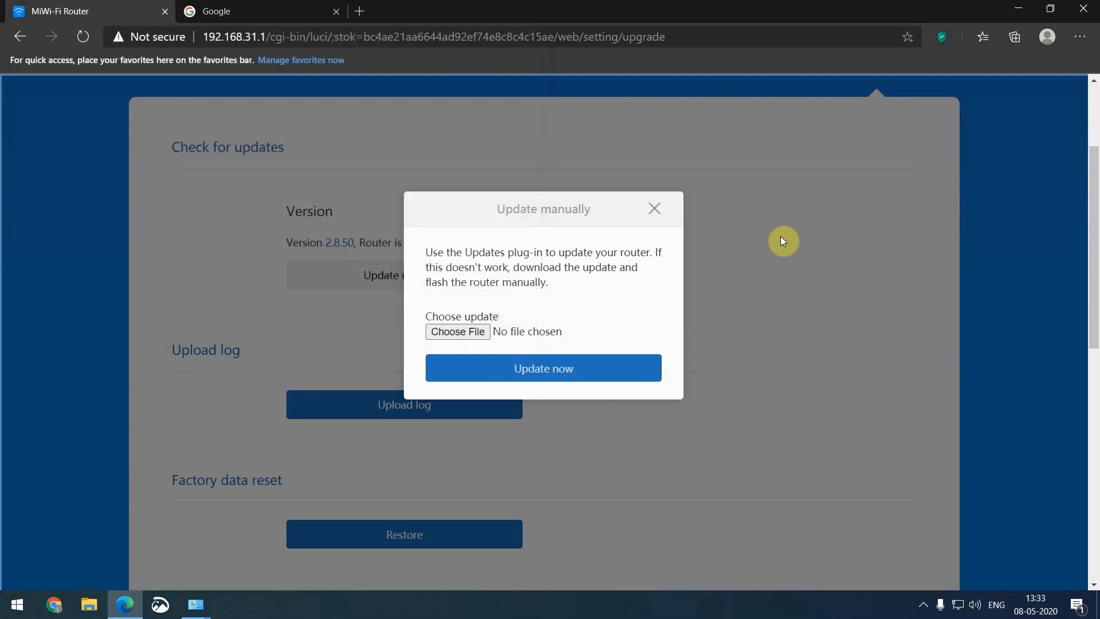
pyautogui.click(655, 211)
pyautogui.scroll(-4, 700, 371)
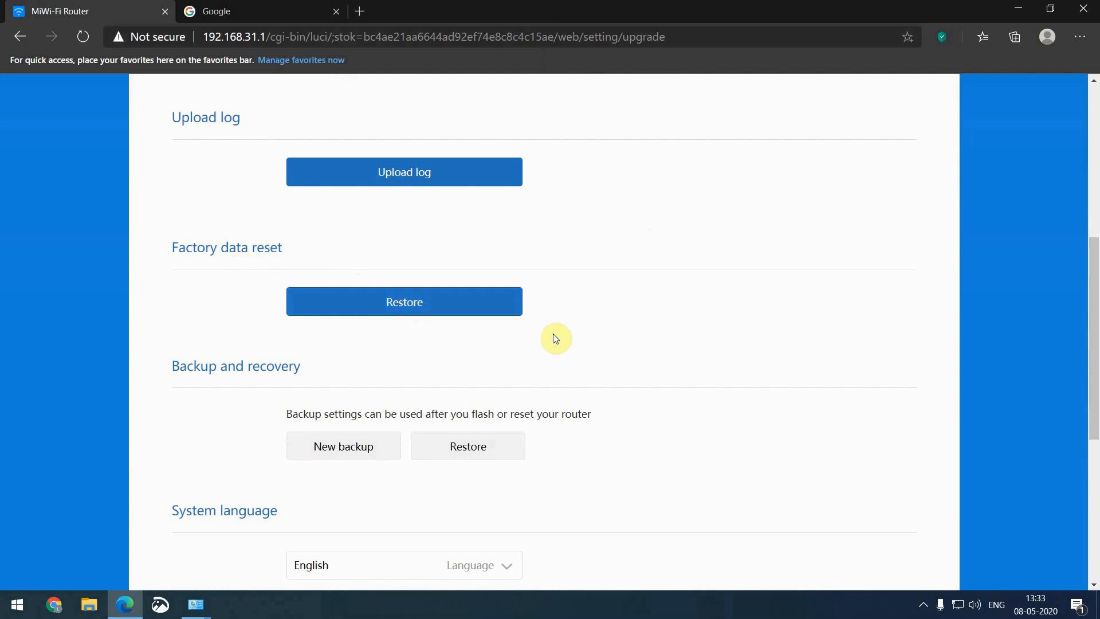
pyautogui.click(442, 310)
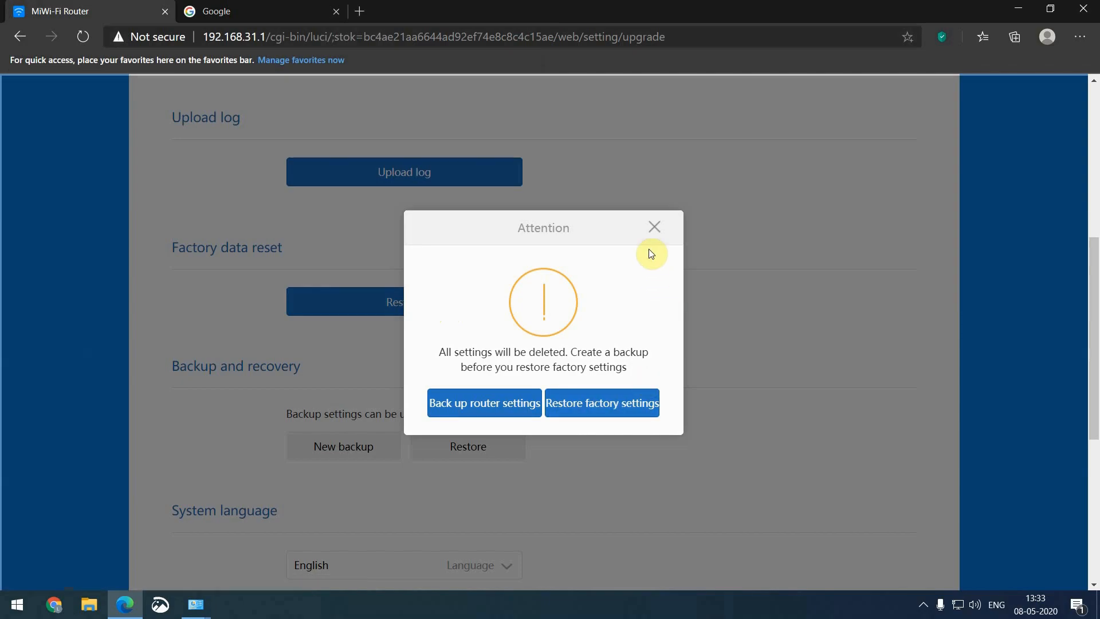
pyautogui.click(653, 229)
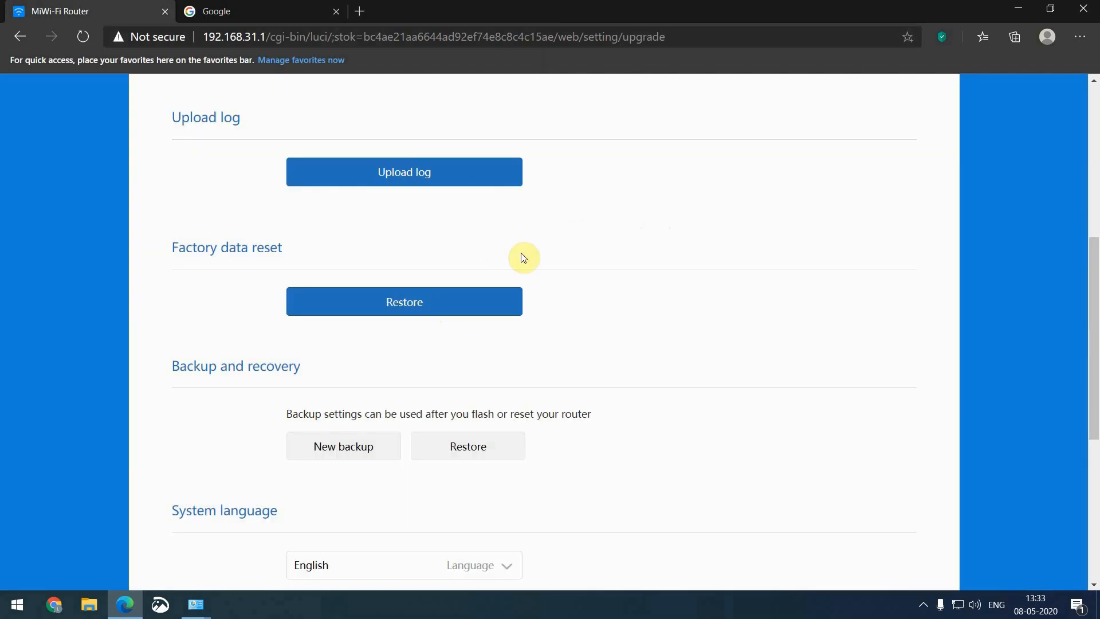
pyautogui.click(350, 450)
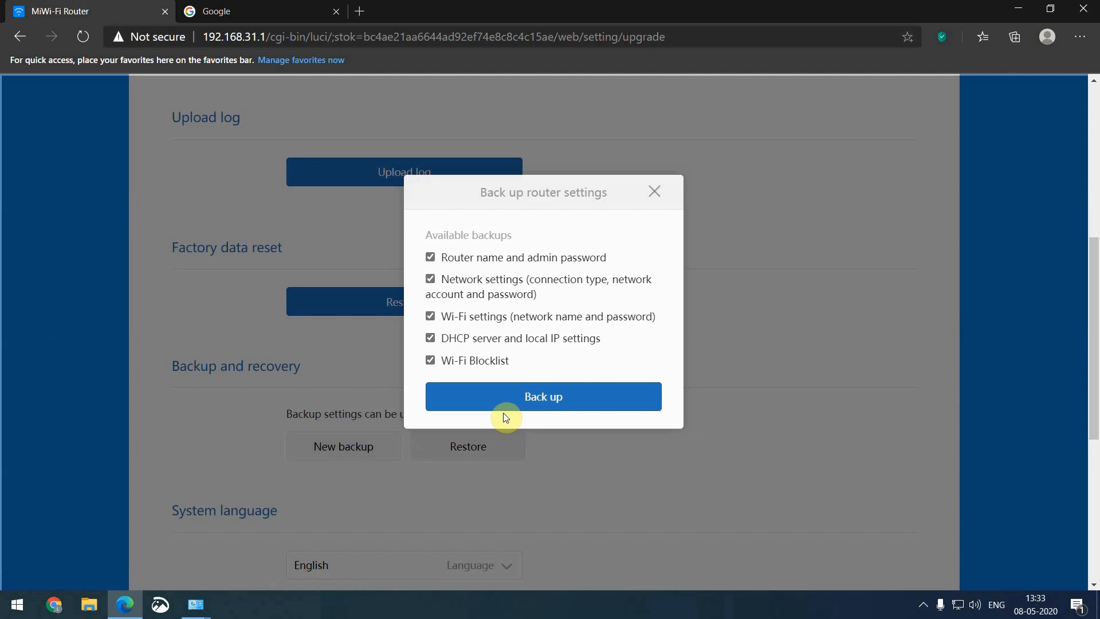
pyautogui.click(654, 195)
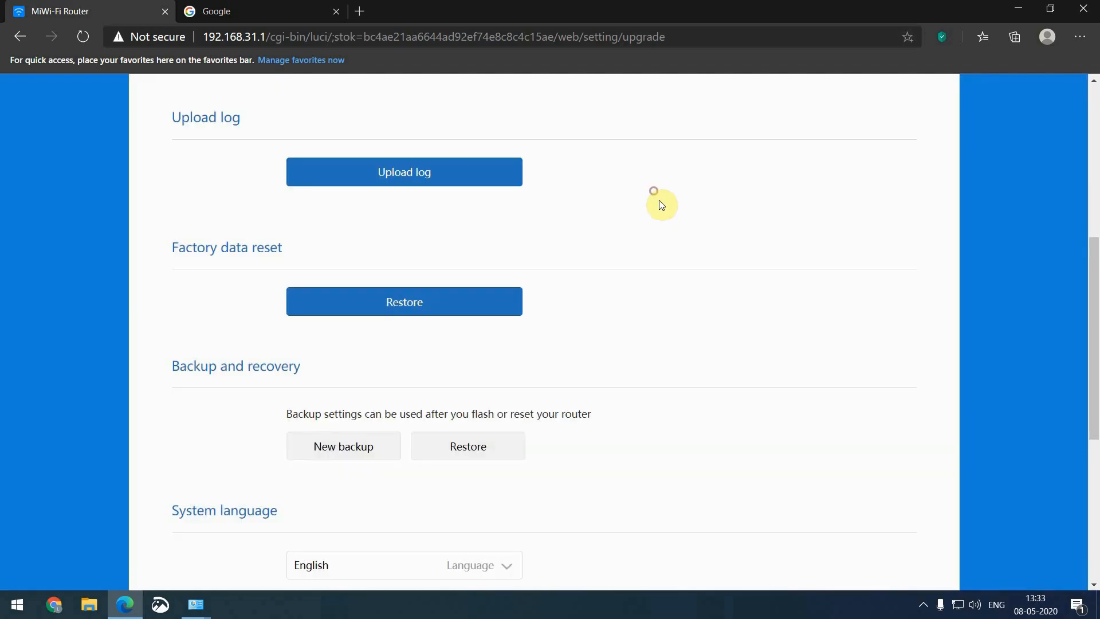
pyautogui.click(480, 448)
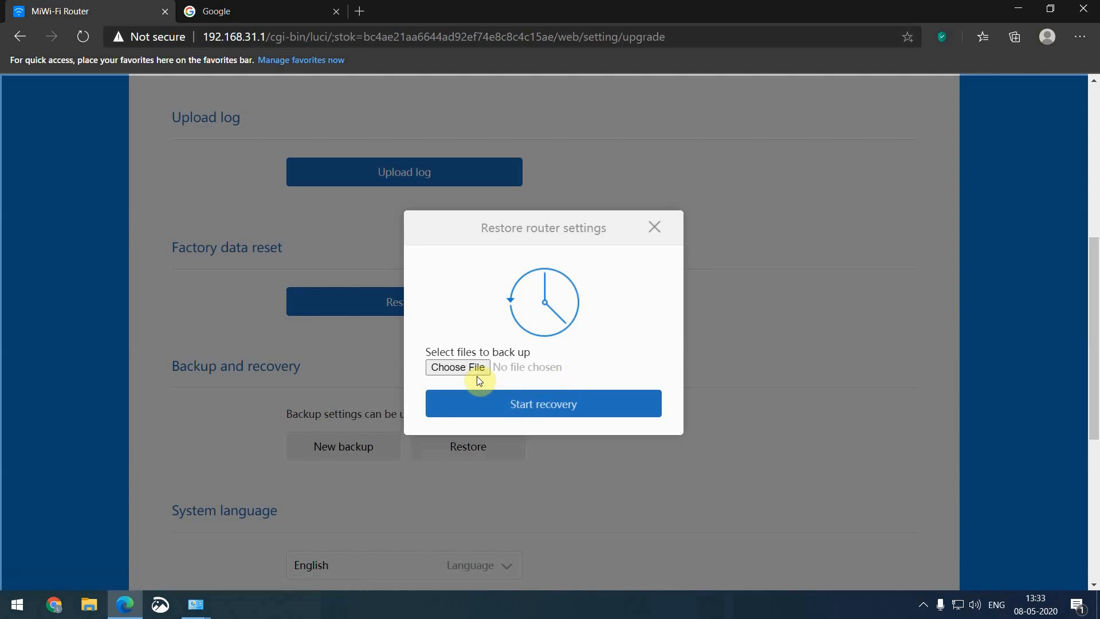
pyautogui.click(655, 226)
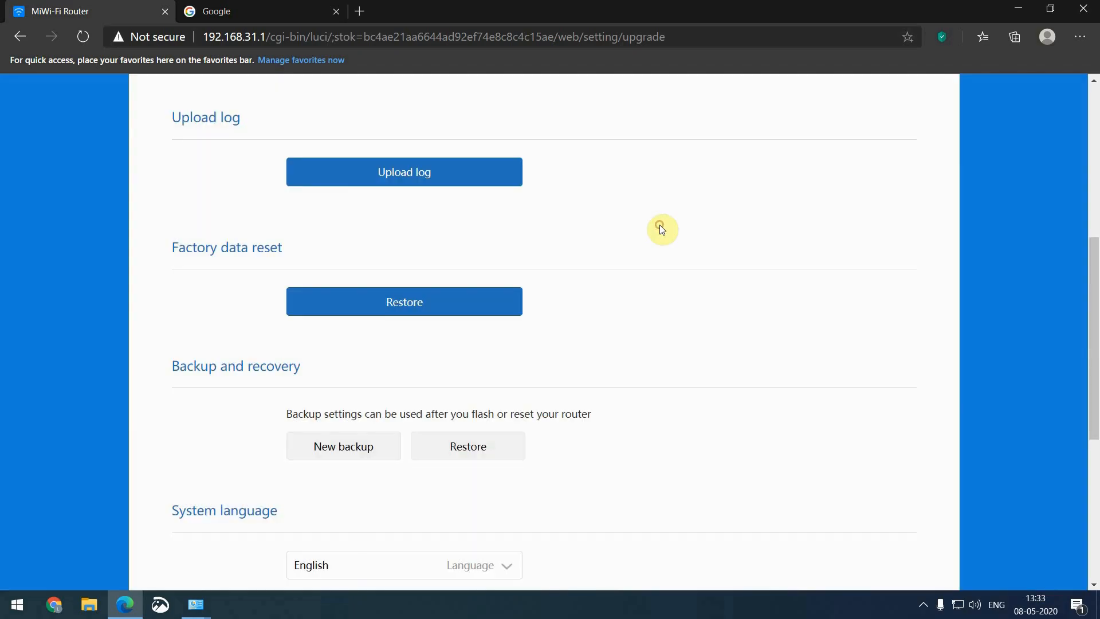
# Change the router time zone to CST-5:30 (IDT-India Standard Time) and confirm it
pyautogui.scroll(-2, 625, 332)
pyautogui.scroll(-4, 625, 331)
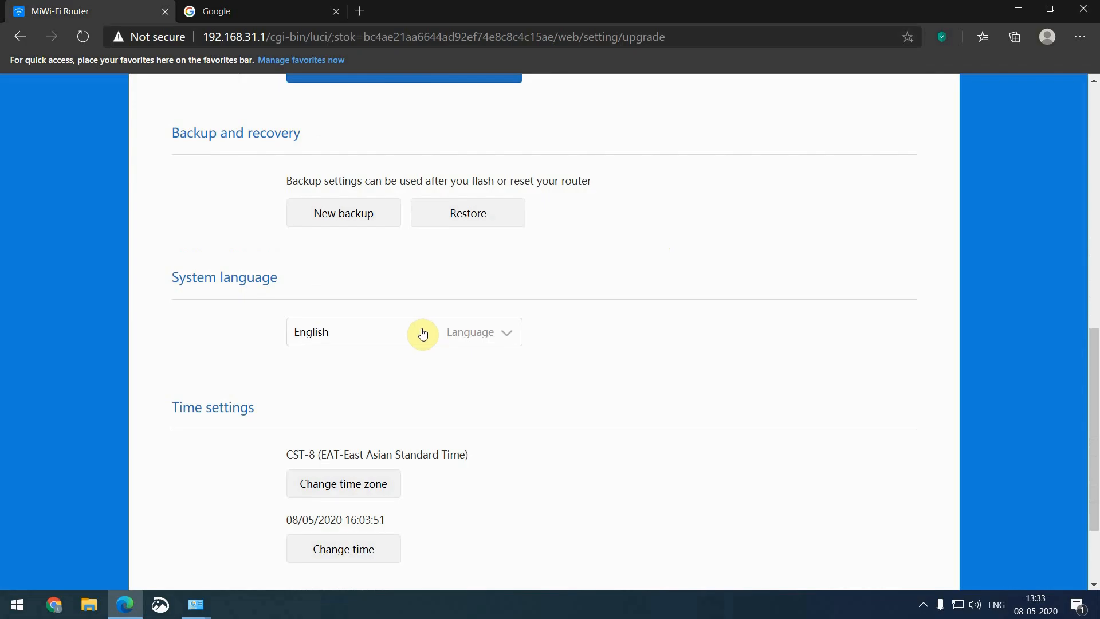
pyautogui.click(328, 359)
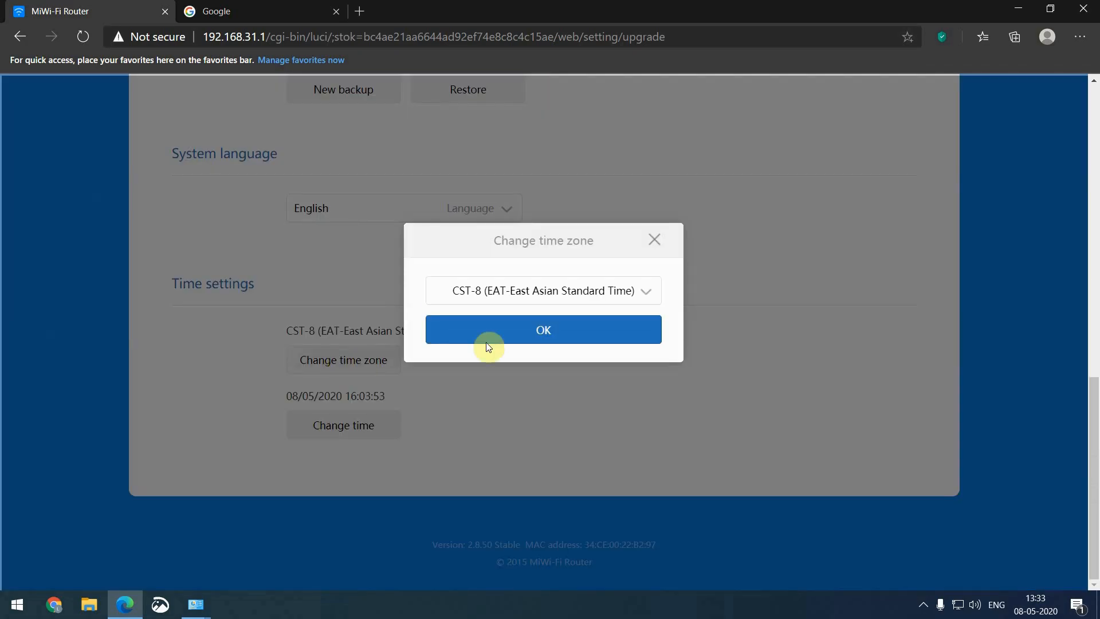
pyautogui.click(559, 288)
pyautogui.scroll(-6, 553, 319)
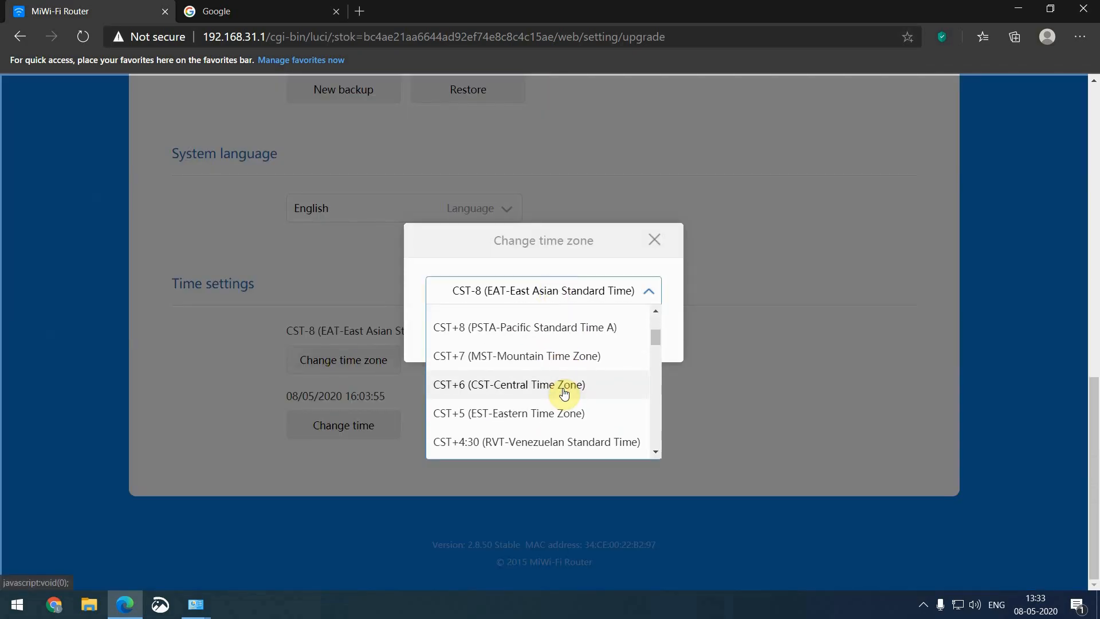
pyautogui.scroll(-8, 564, 392)
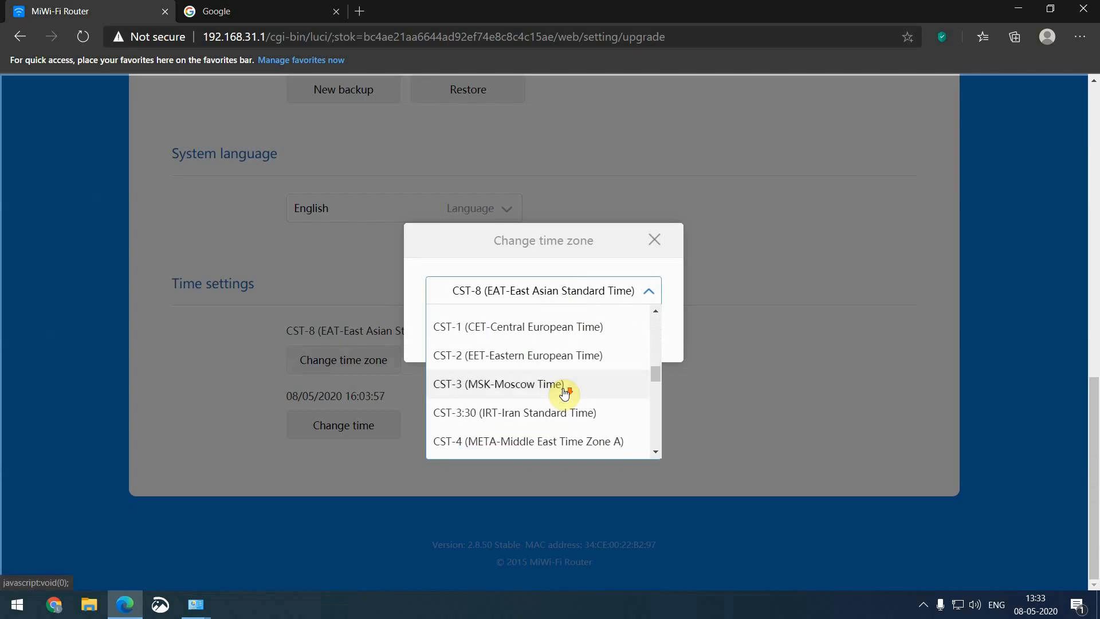
pyautogui.scroll(-2, 567, 389)
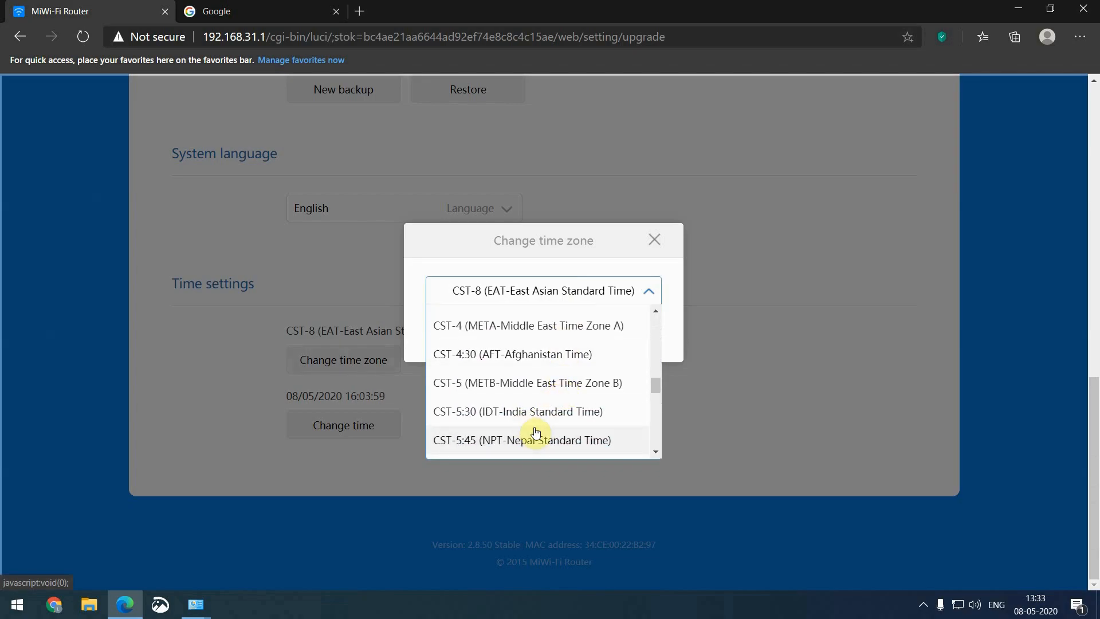
pyautogui.click(543, 415)
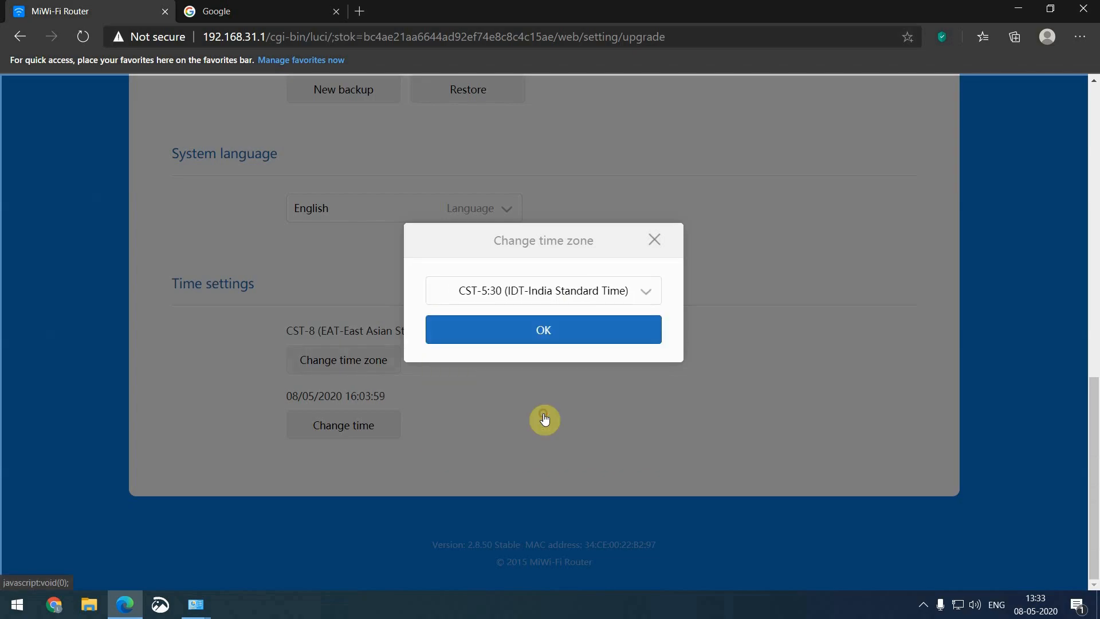
pyautogui.click(537, 340)
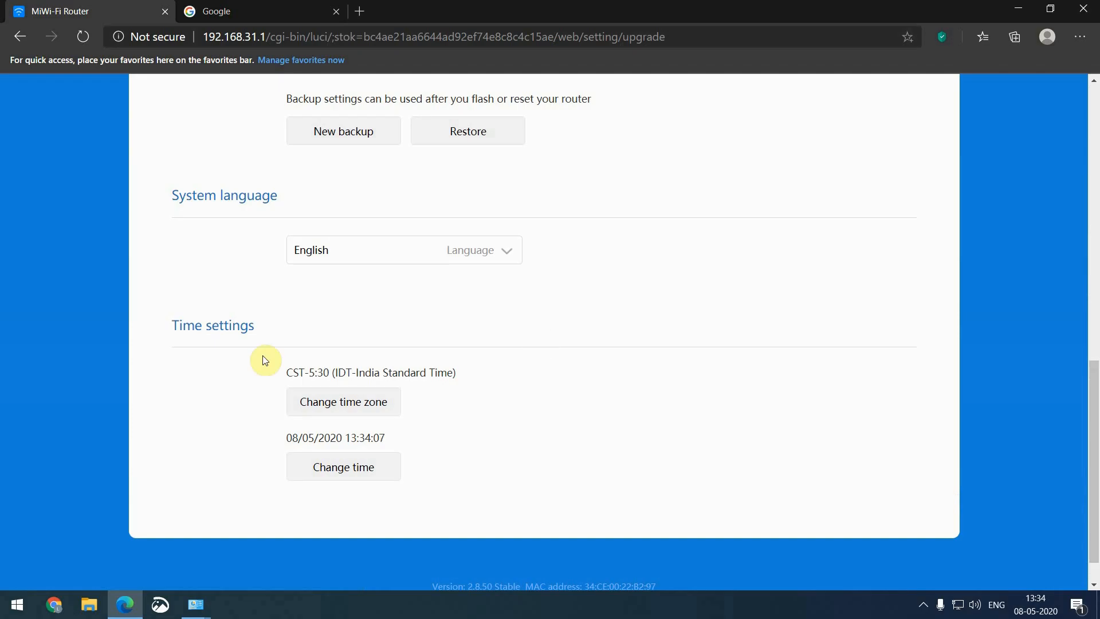
pyautogui.scroll(12, 385, 449)
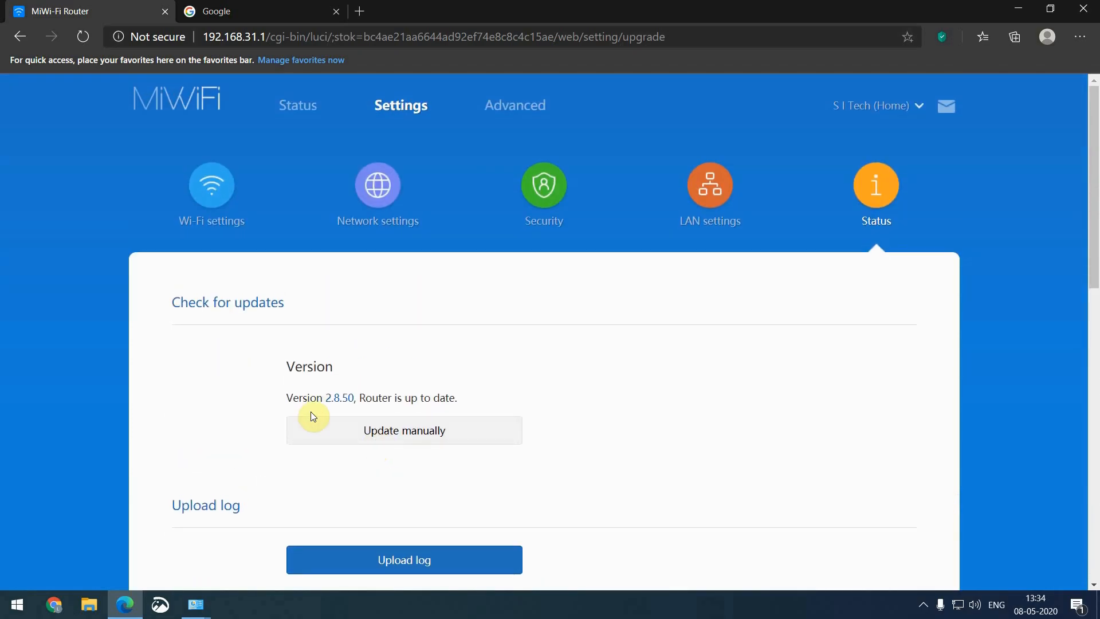
# Under Advanced, enable QoS allocation in Auto mode and view the Home Wi-Fi bandwidth list
pyautogui.click(511, 109)
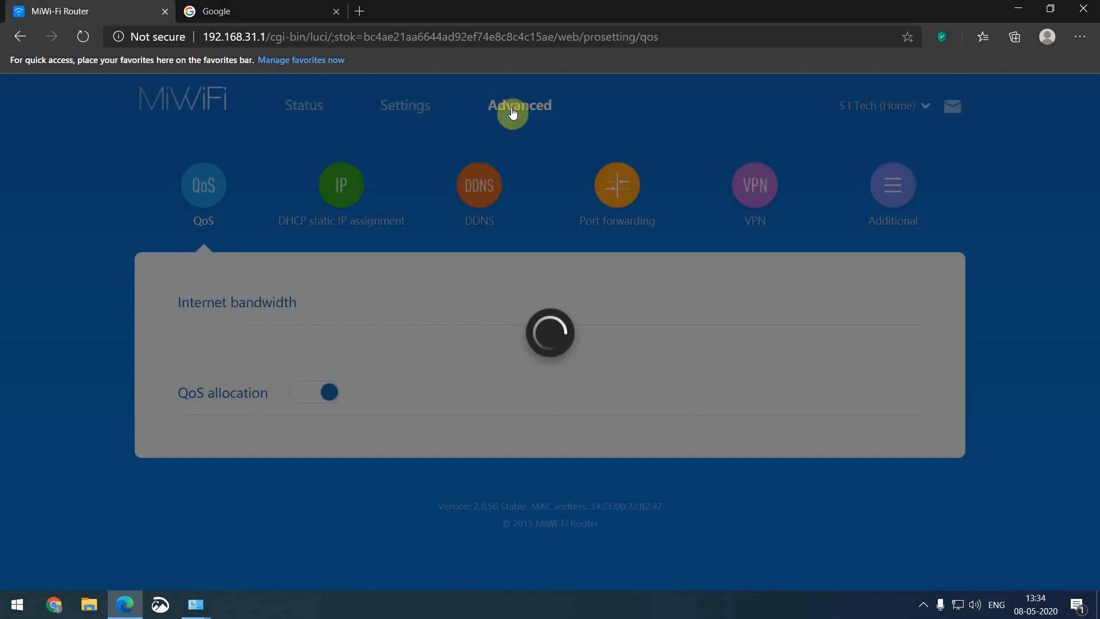
pyautogui.scroll(-3, 547, 242)
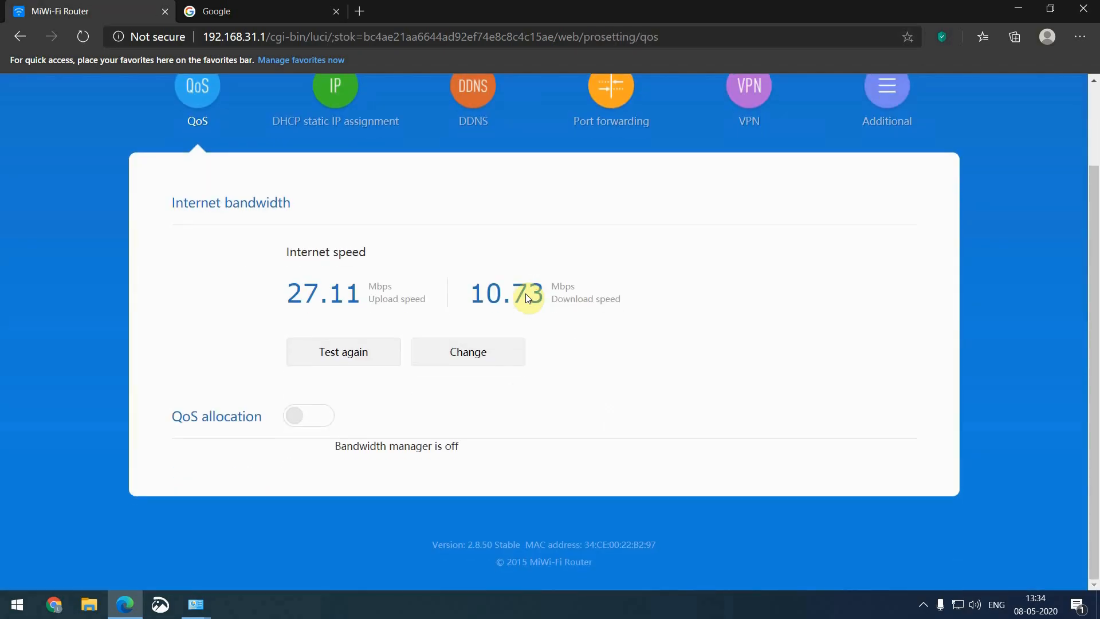
pyautogui.click(547, 357)
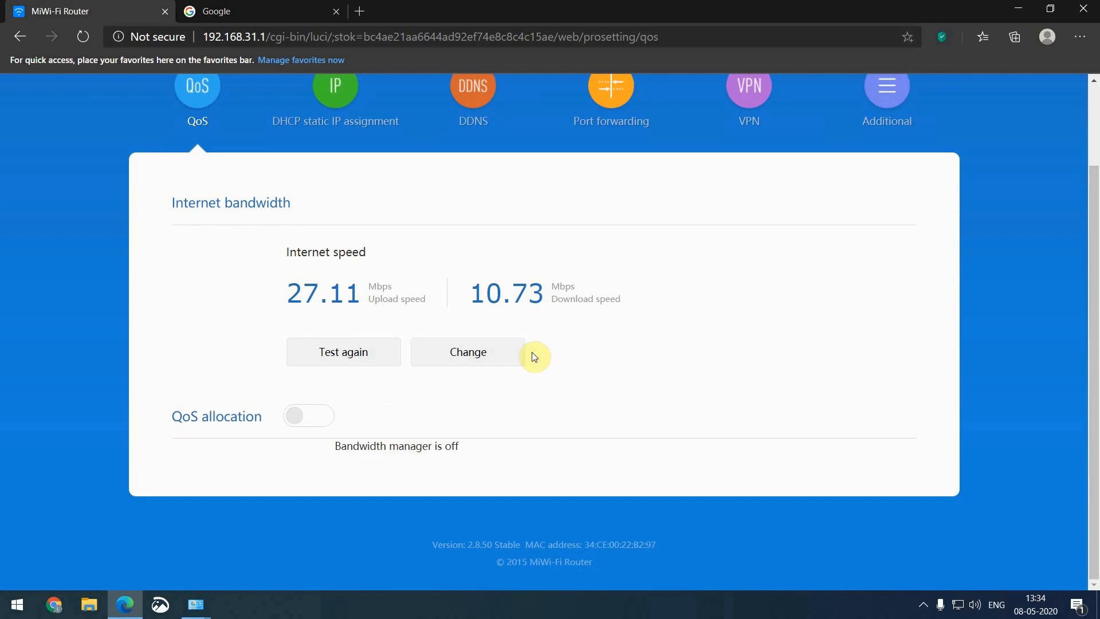
pyautogui.click(312, 425)
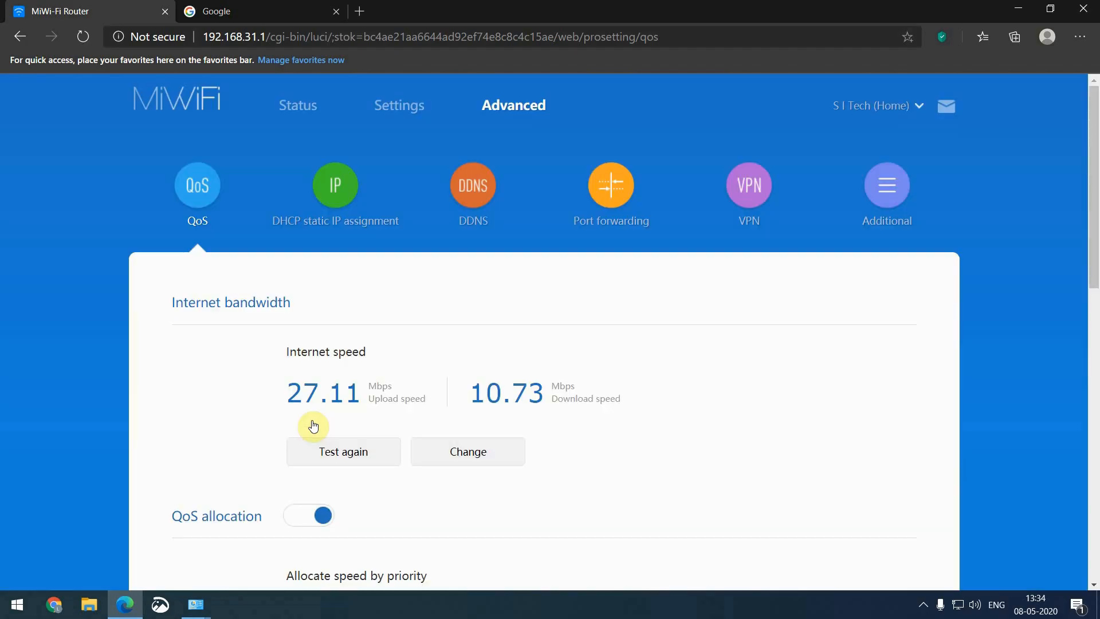
pyautogui.scroll(-4, 313, 425)
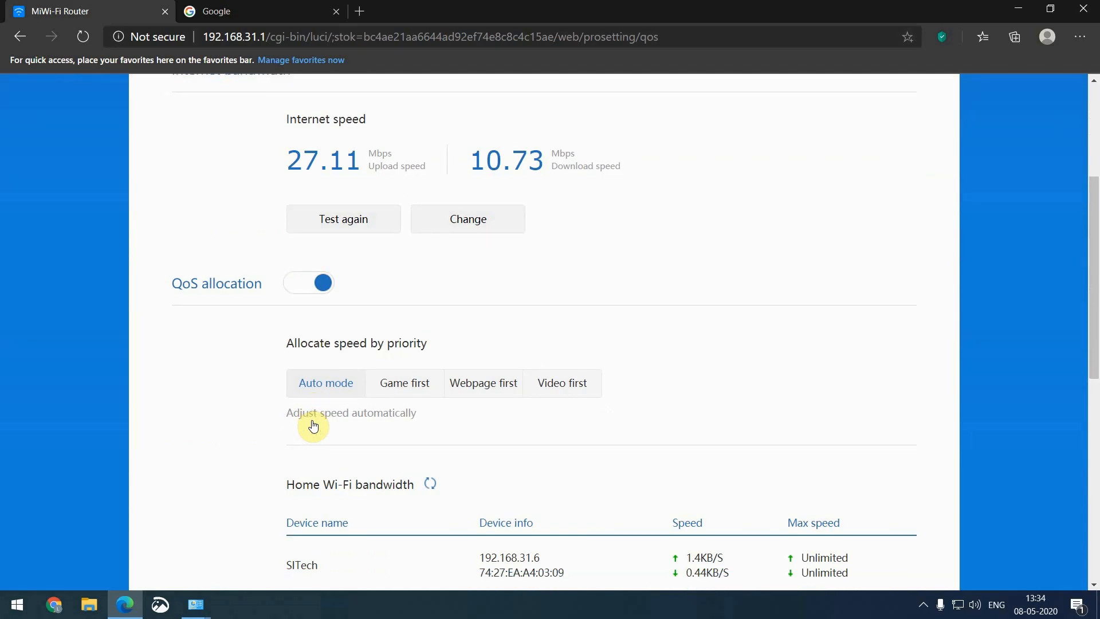
pyautogui.scroll(-3, 313, 425)
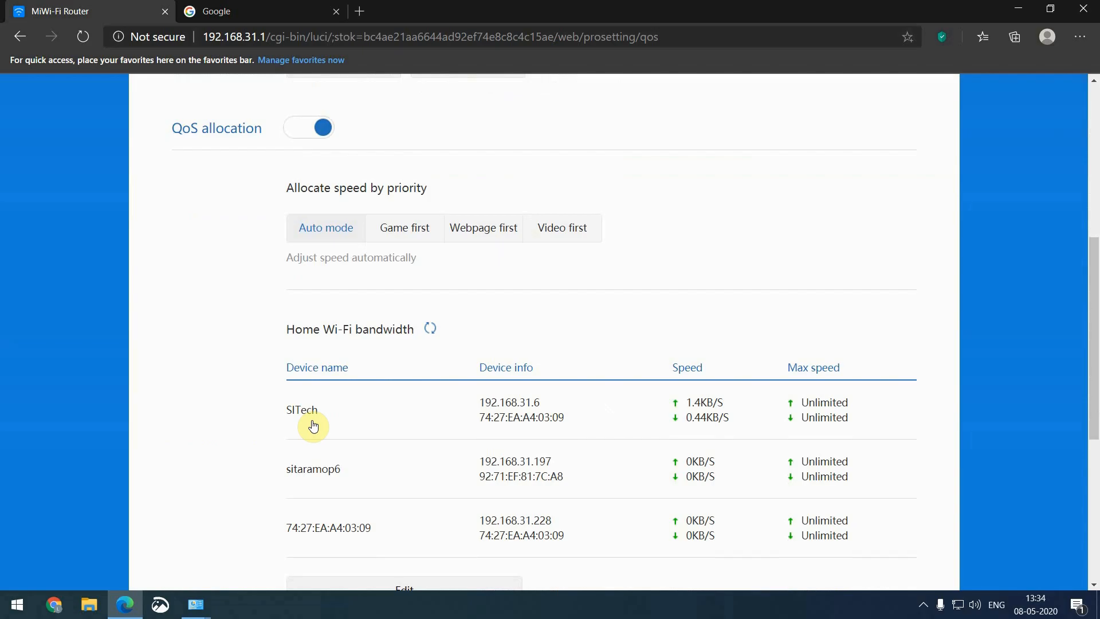
pyautogui.scroll(-3, 313, 424)
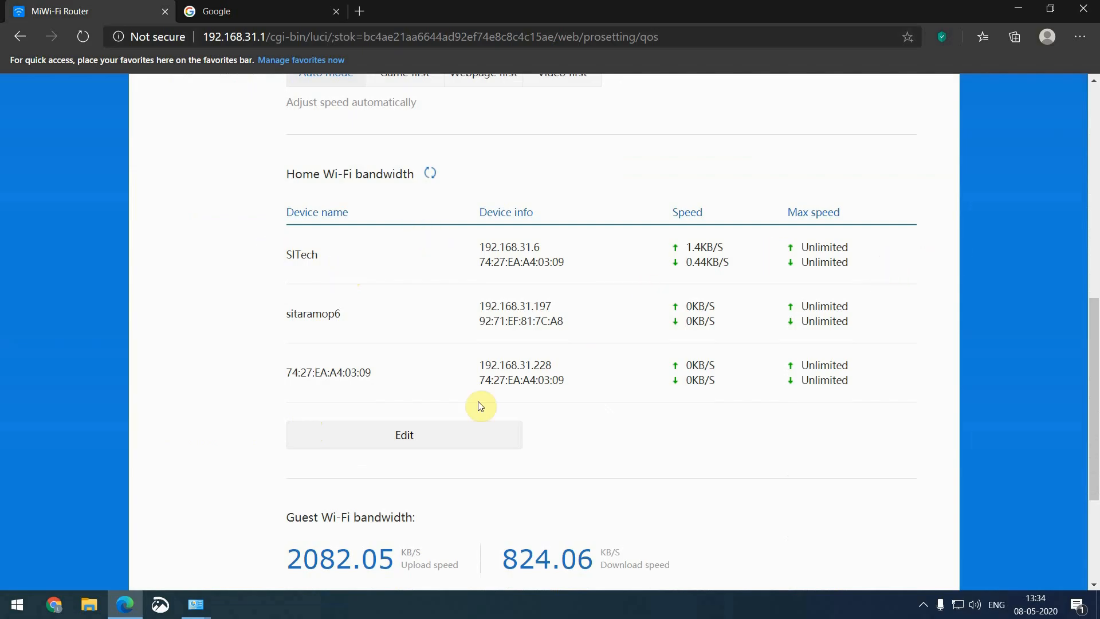
# Limit the SITech device to 512 KB/s upload and 512 KB/s download and save
pyautogui.click(437, 443)
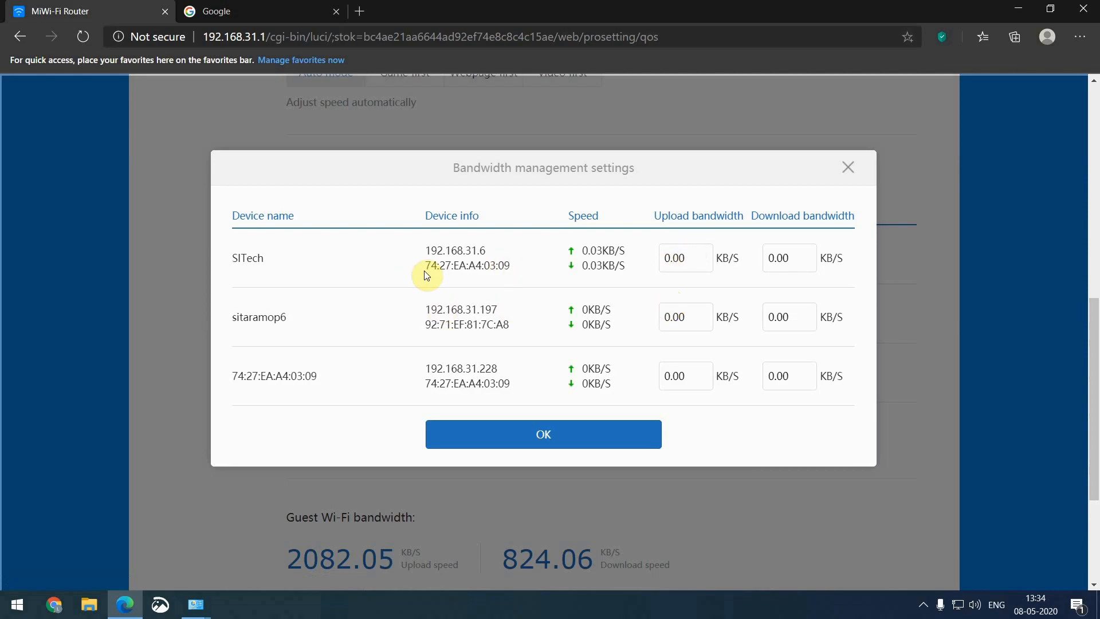
pyautogui.moveTo(695, 260); pyautogui.dragTo(616, 270)
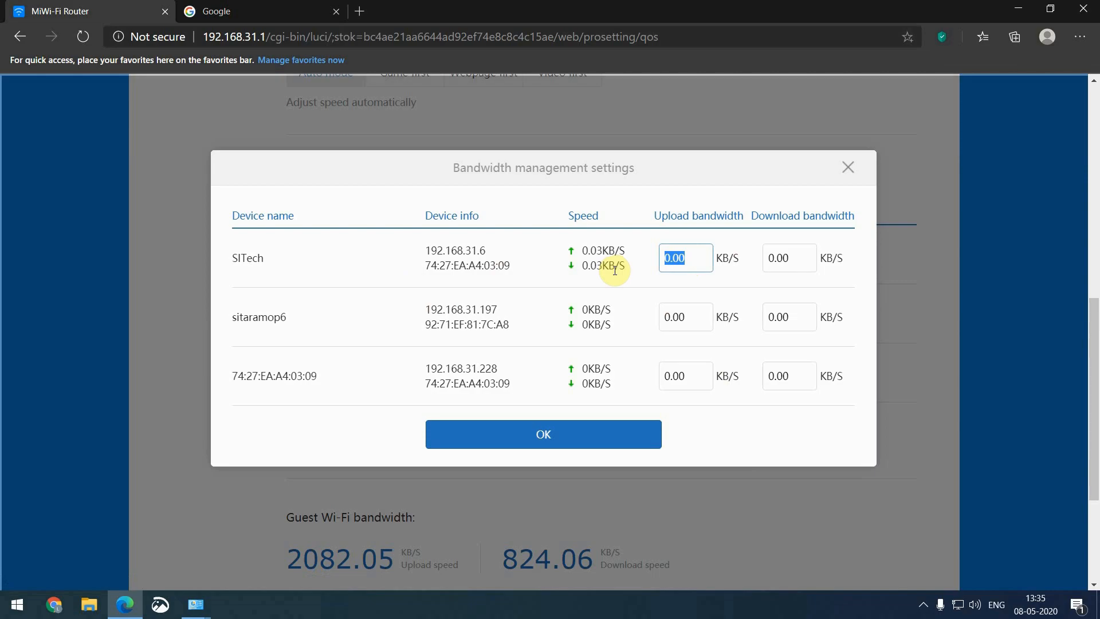
pyautogui.write('512')
pyautogui.press('Tab')
pyautogui.write('512')
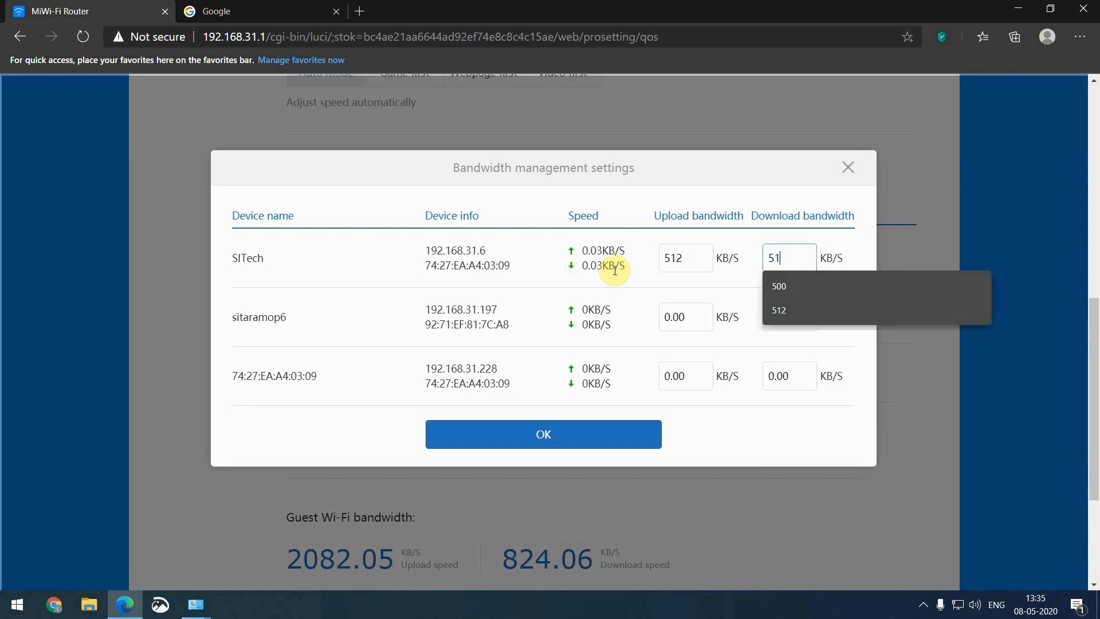
pyautogui.click(716, 440)
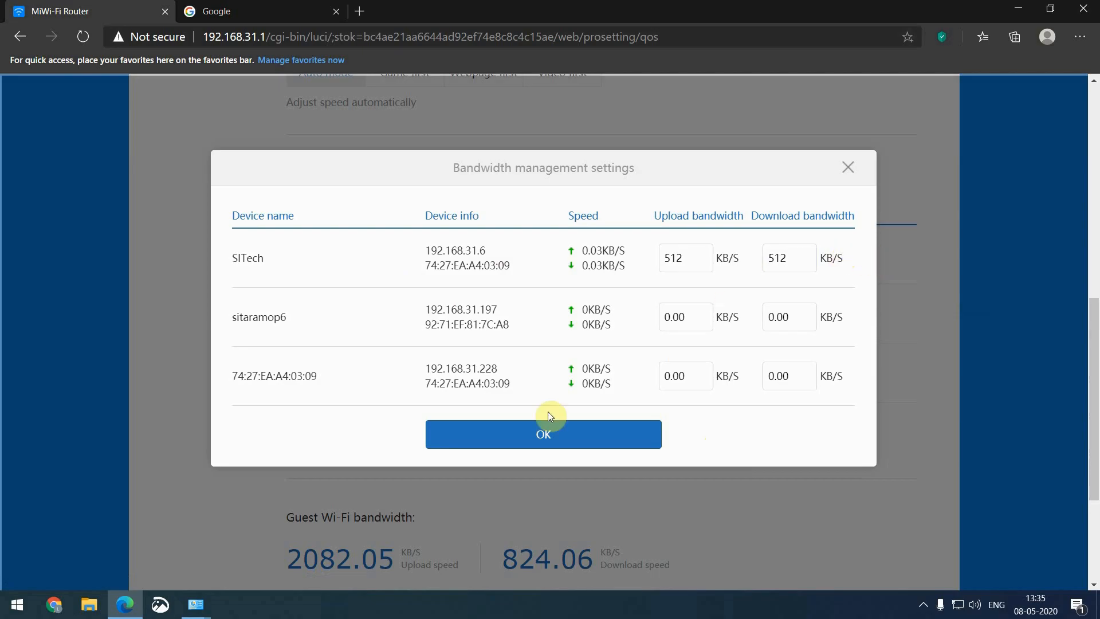
pyautogui.click(552, 439)
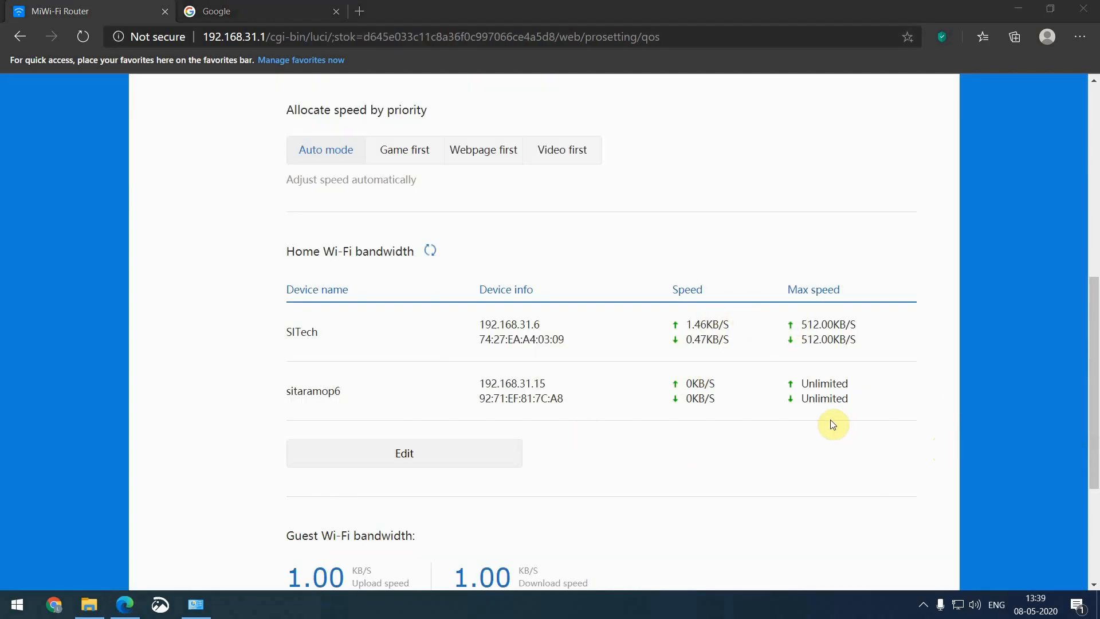
# Load speedtest.net in a new tab and run the test: 3.92 Mbps down, 3.46 Mbps up
pyautogui.click(304, 12)
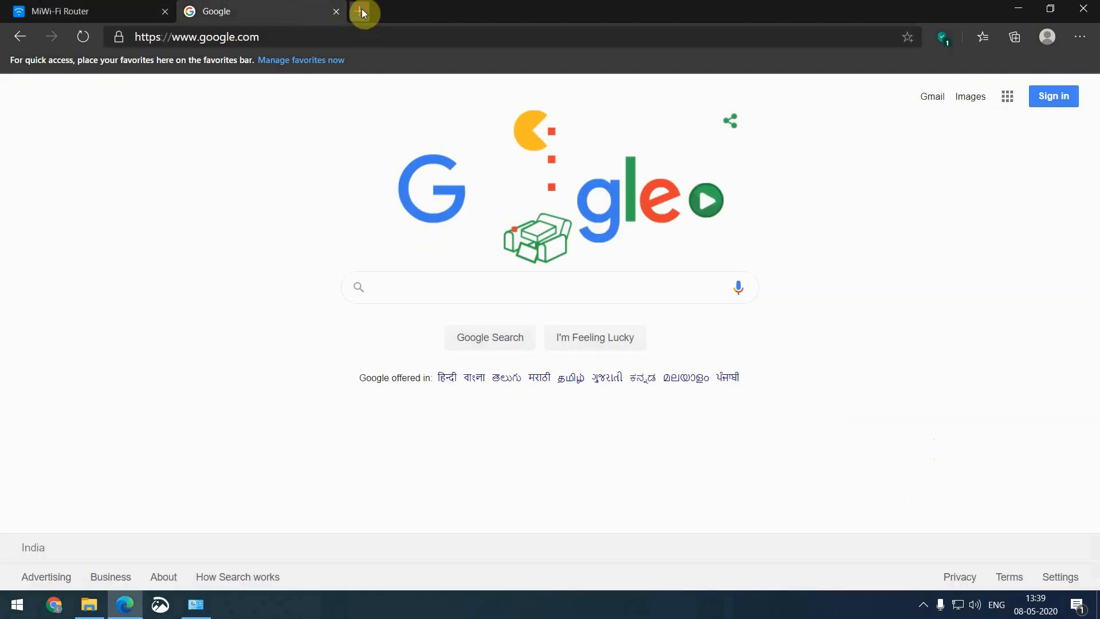
pyautogui.click(360, 11)
pyautogui.write('speedtest.net')
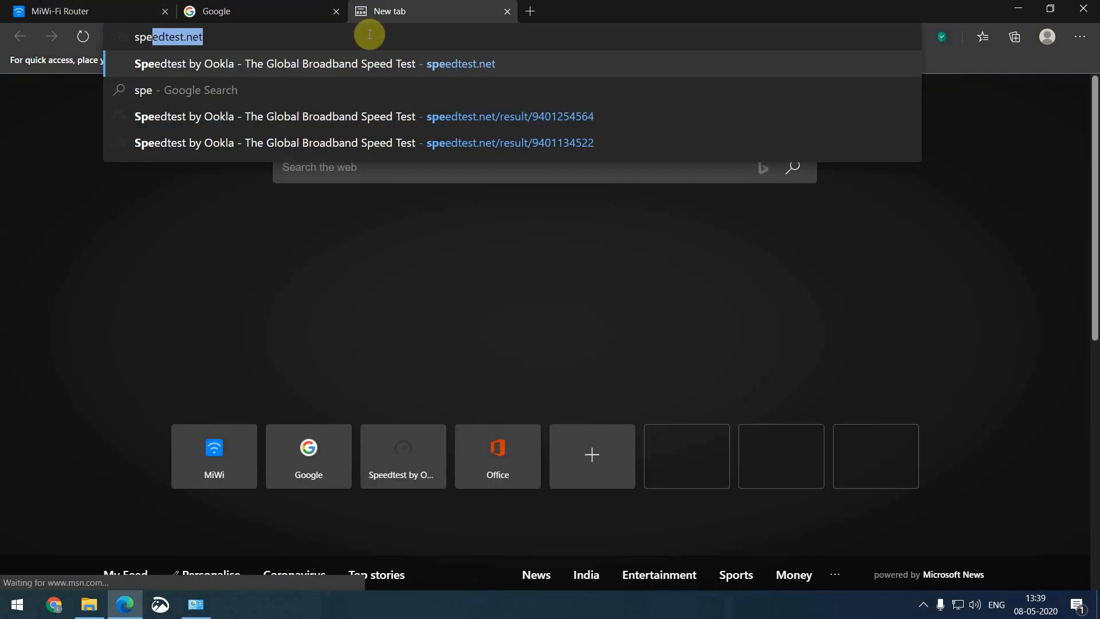
pyautogui.press('Return')
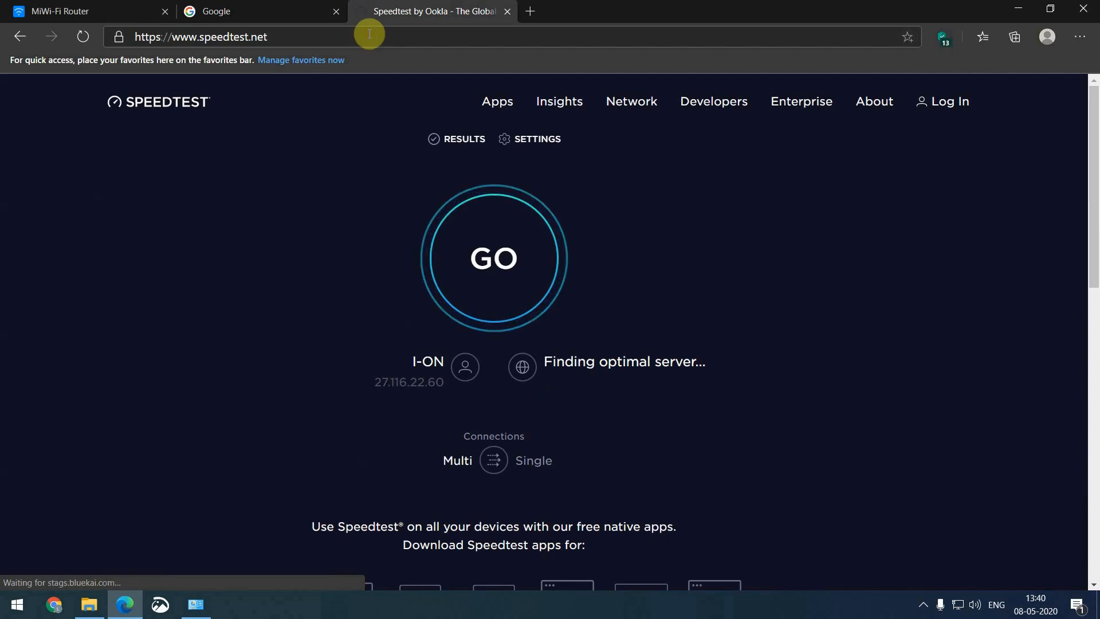
pyautogui.click(483, 264)
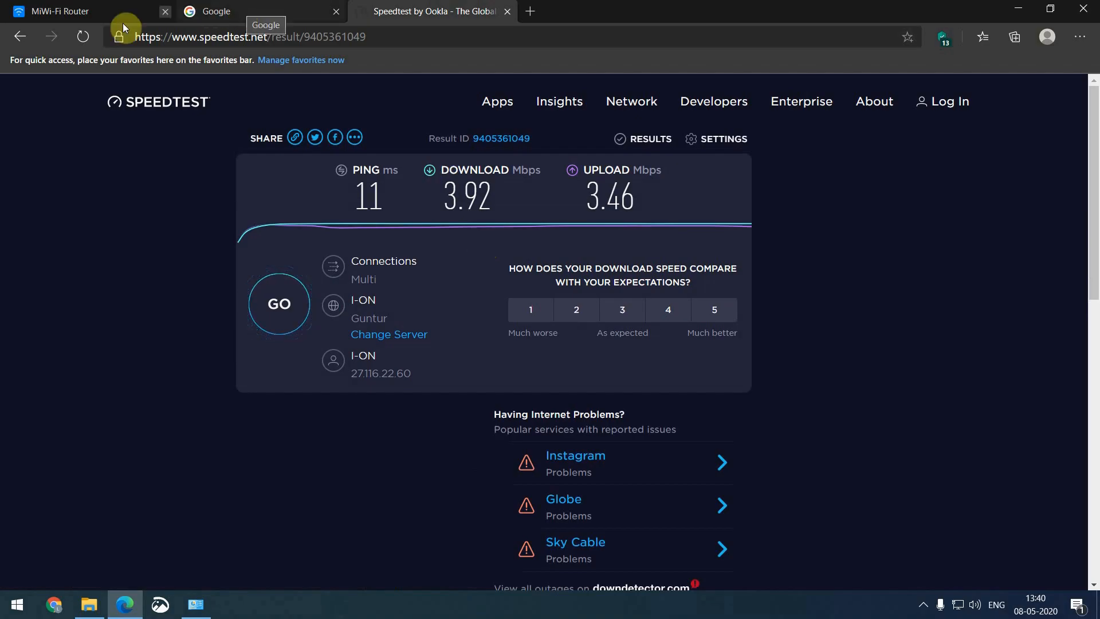
# Back on the MiWiFi Router tab, review the QoS limits and open DHCP static IP assignment
pyautogui.click(107, 14)
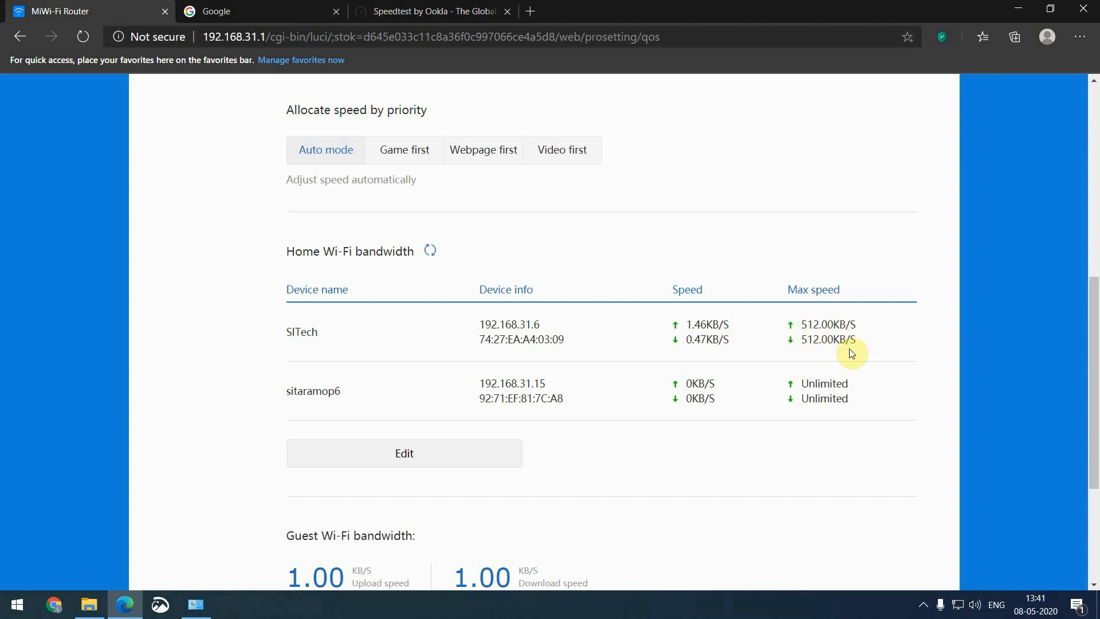
pyautogui.scroll(-3, 852, 353)
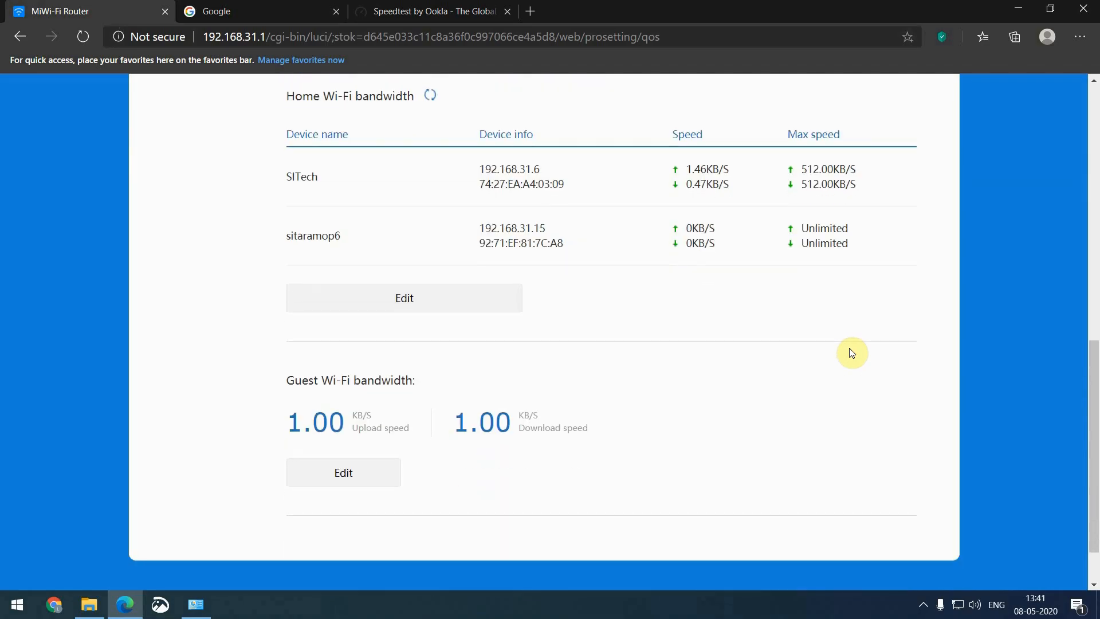
pyautogui.scroll(10, 851, 352)
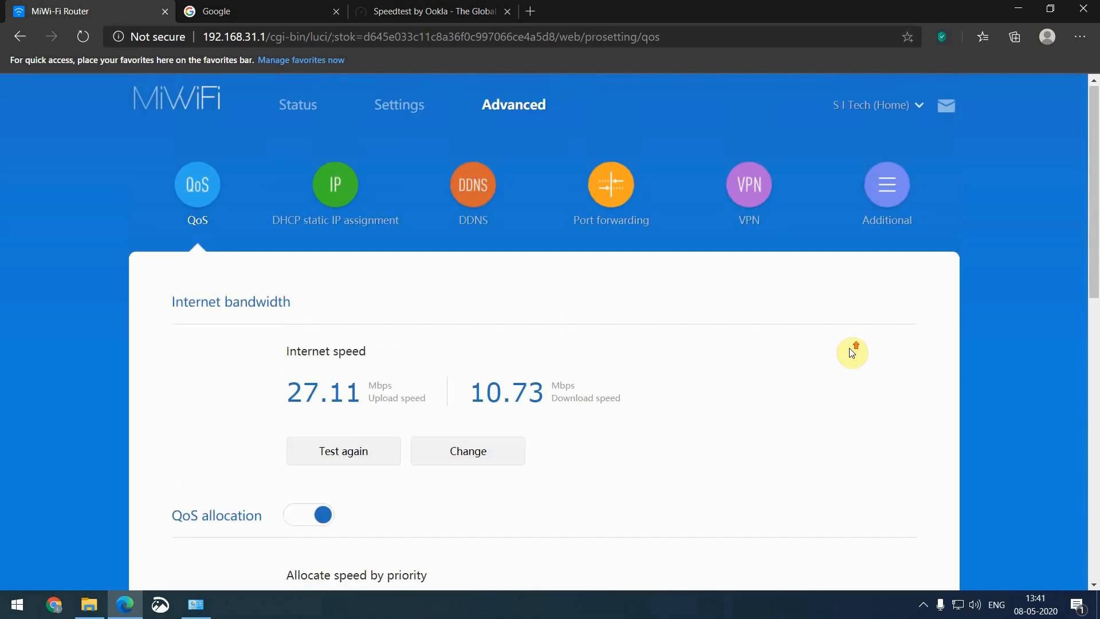
pyautogui.scroll(-10, 852, 352)
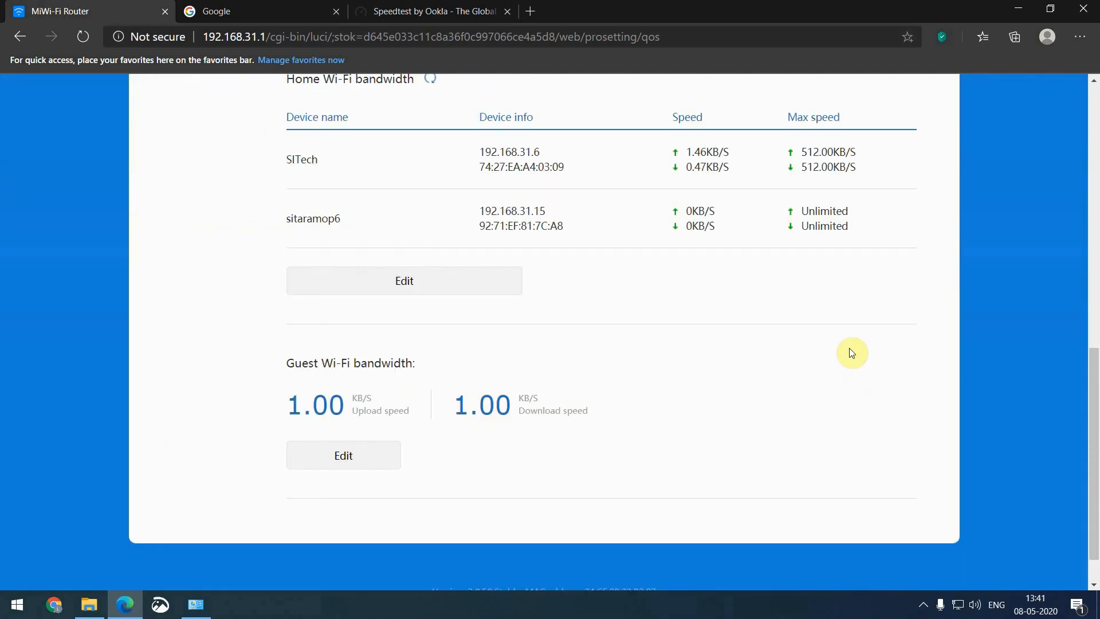
pyautogui.scroll(8, 852, 353)
pyautogui.scroll(2, 851, 352)
pyautogui.click(339, 186)
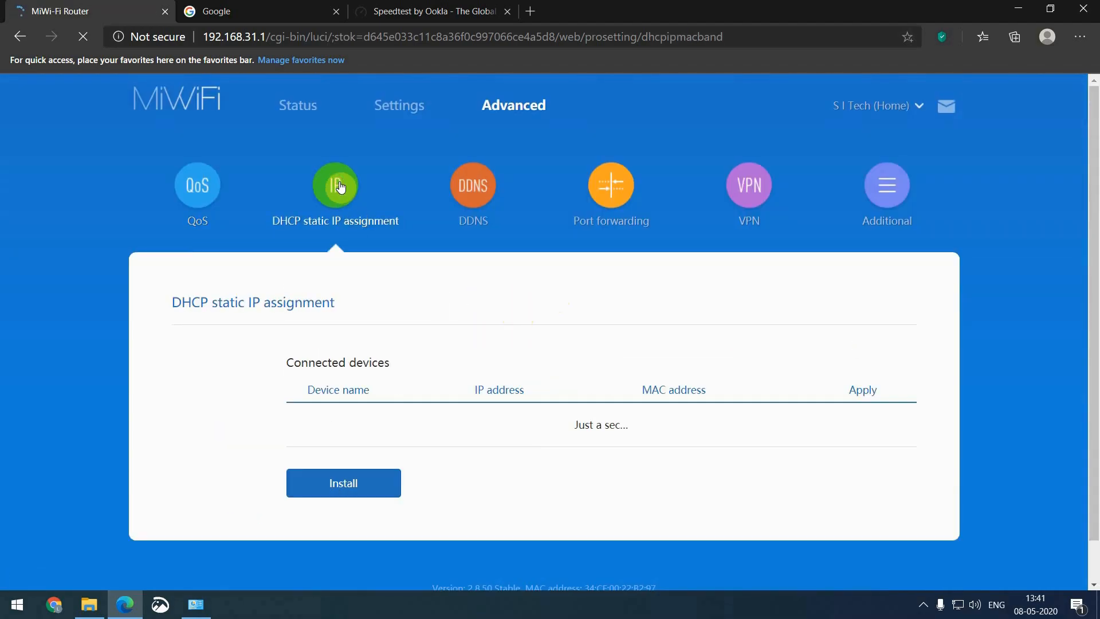
pyautogui.scroll(-1, 339, 186)
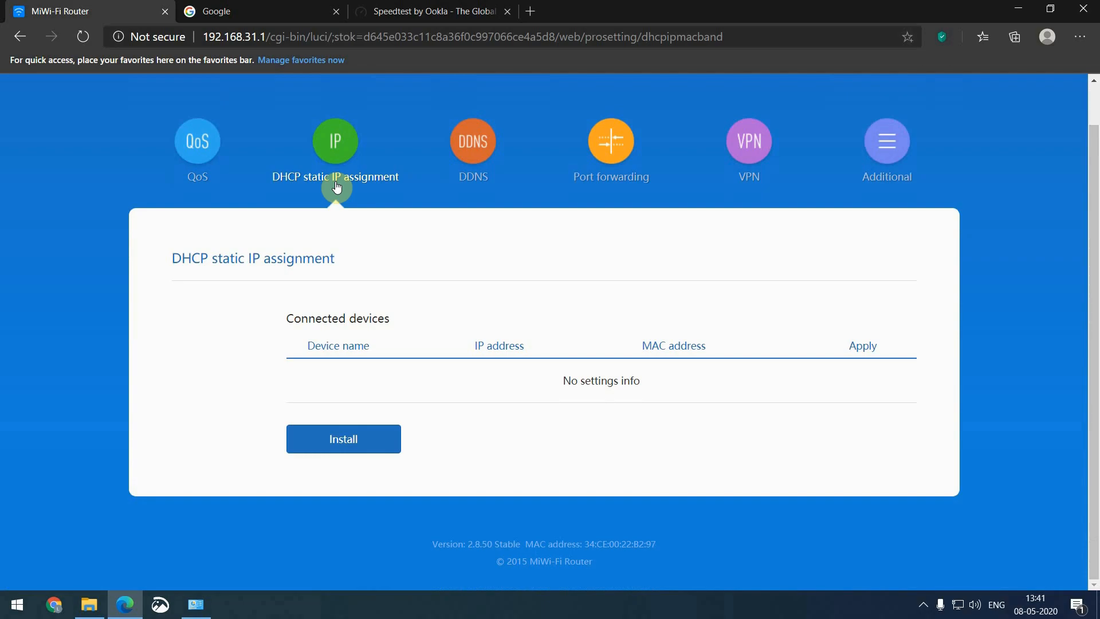
# Bind the two connected devices to fixed addresses 192.168.31.7 and 192.168.31.6
pyautogui.click(355, 450)
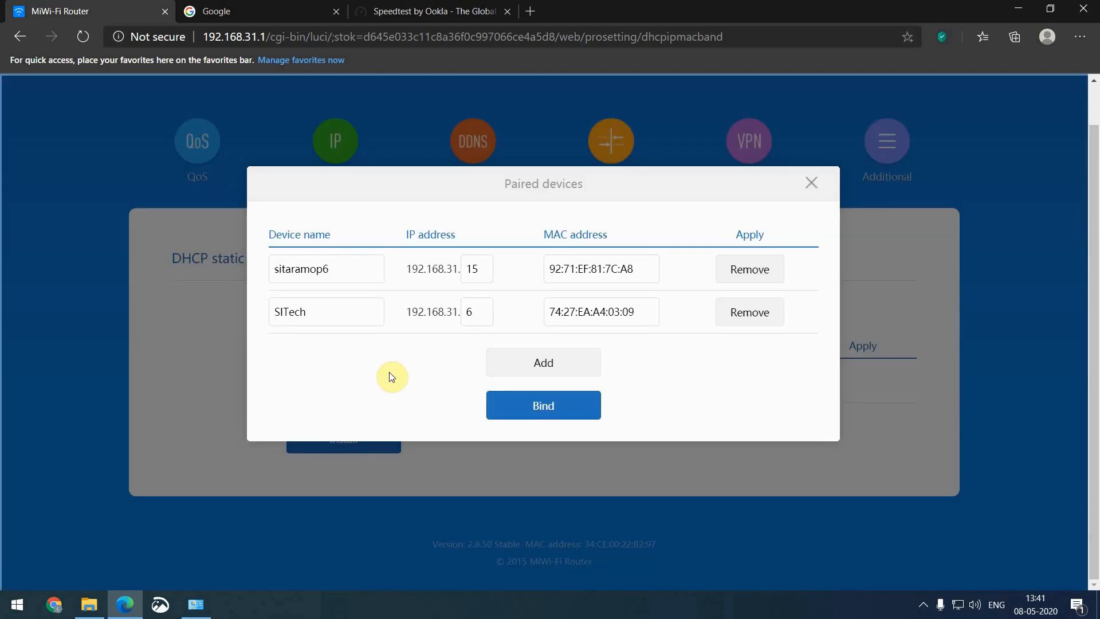
pyautogui.doubleClick(485, 273)
pyautogui.write('7')
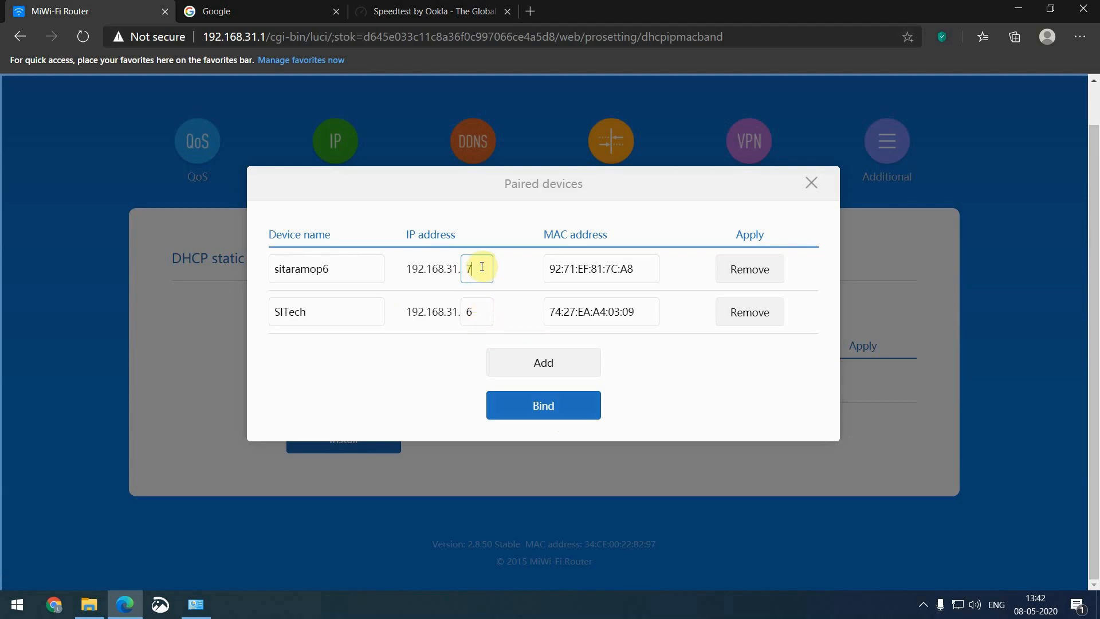
pyautogui.click(529, 409)
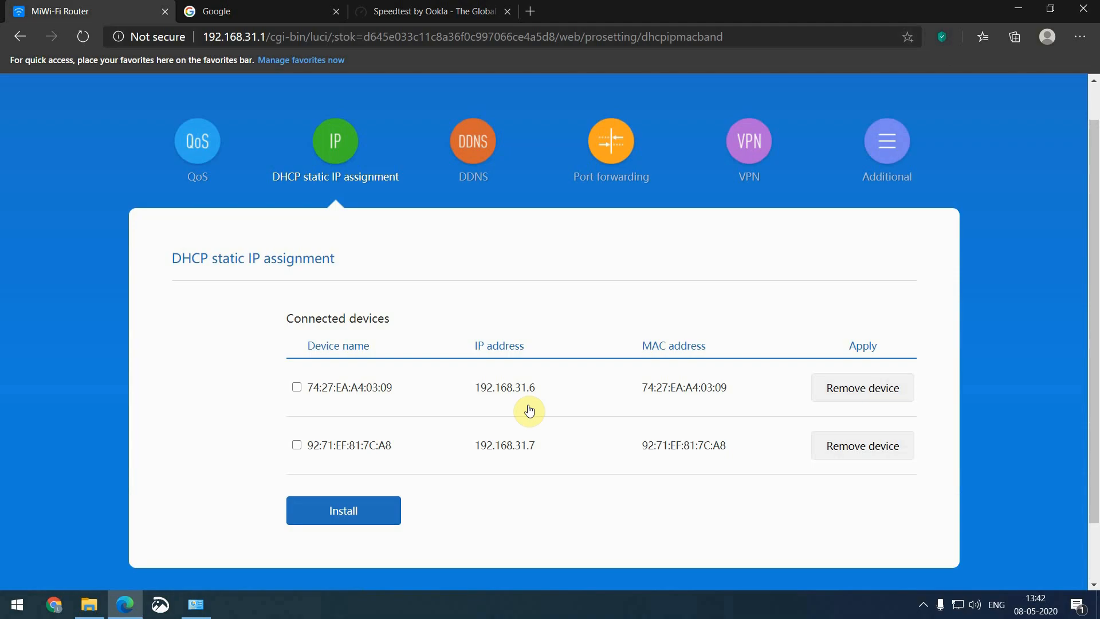
# Bring up the Additional page showing Plug and Play currently on with no UPnP devices
pyautogui.click(609, 147)
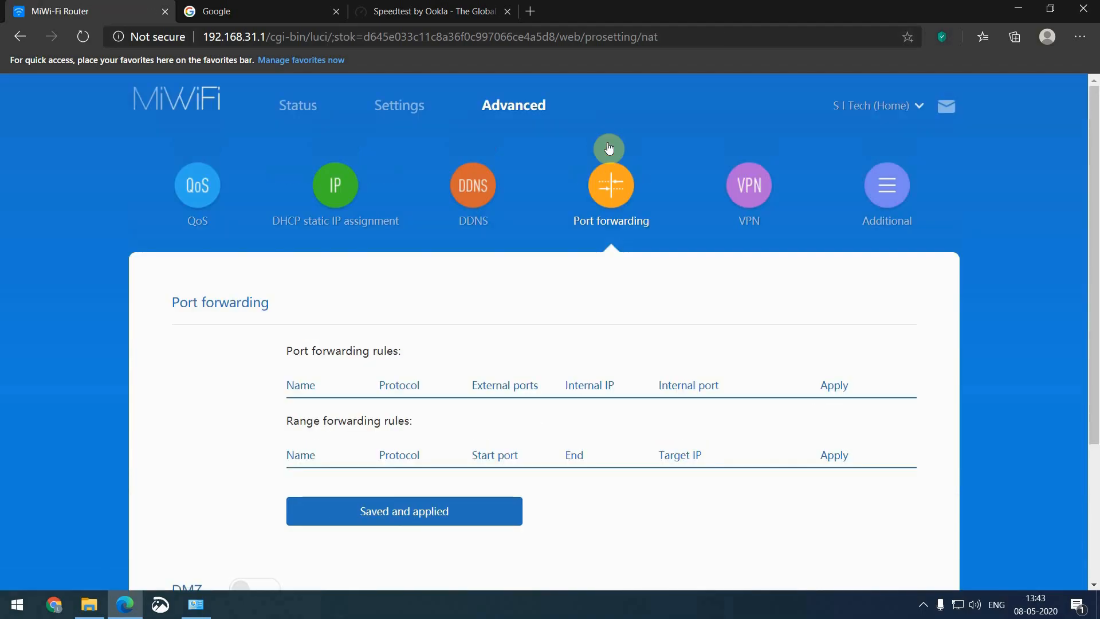
pyautogui.scroll(-1, 636, 312)
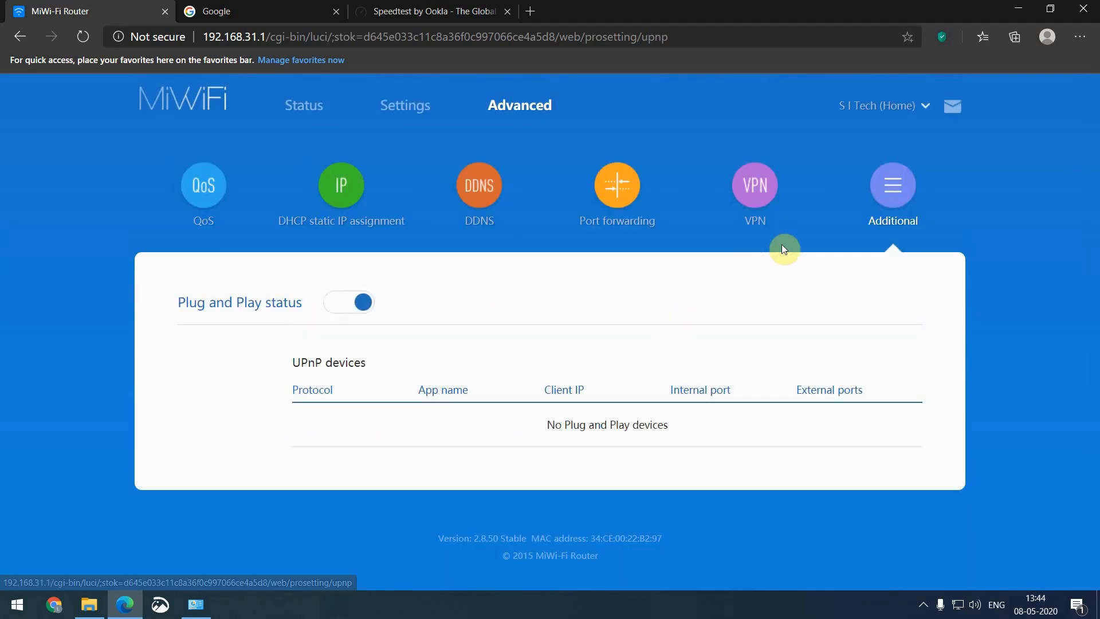
# Switch Plug and Play off, confirming the prompt, and move to the Port forwarding page
pyautogui.click(344, 315)
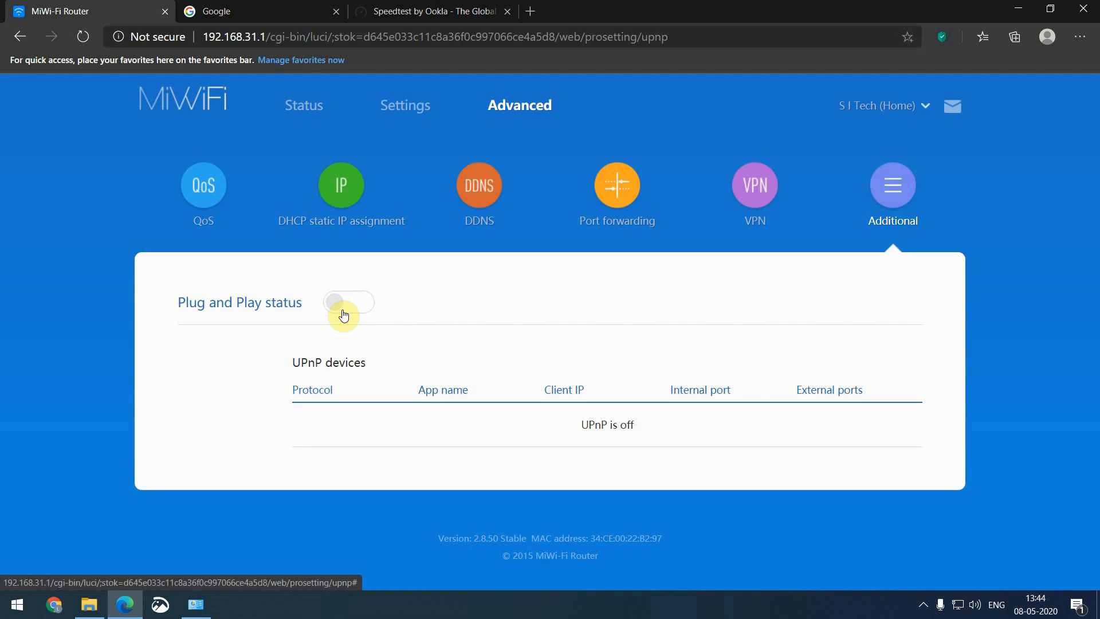
pyautogui.click(343, 315)
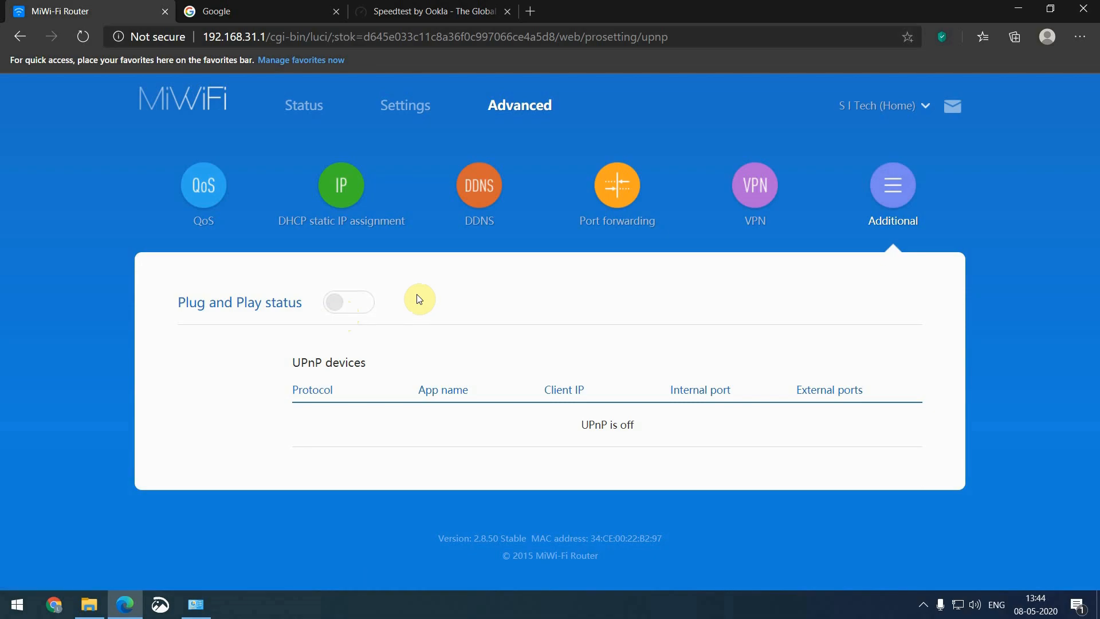
pyautogui.click(620, 197)
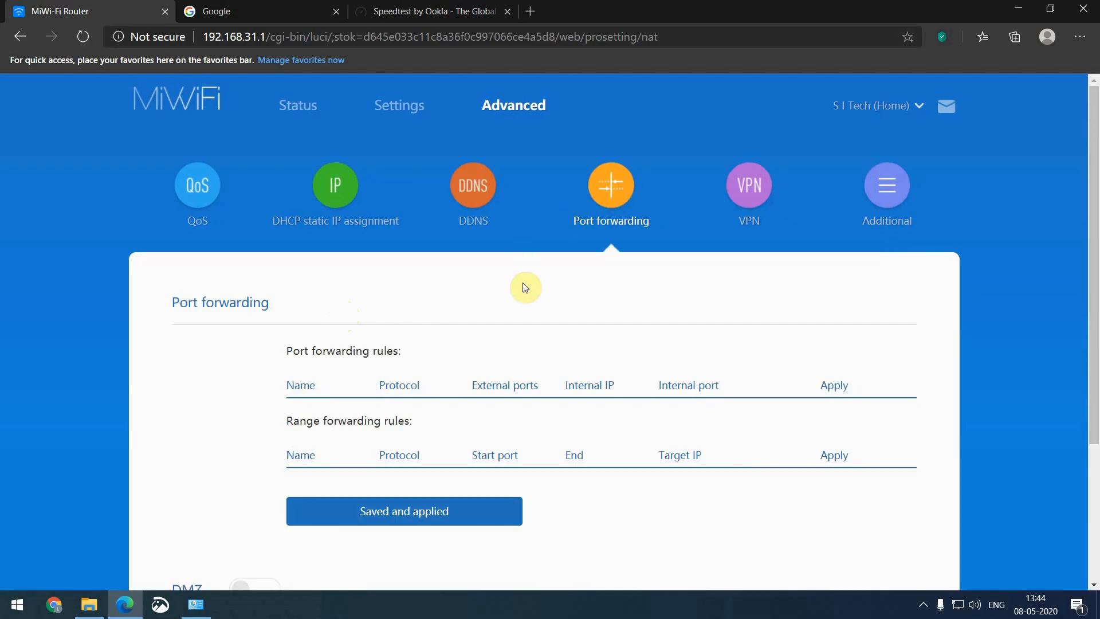
# Start a new port forwarding rule and name it 'cctv 1'
pyautogui.scroll(-1, 524, 286)
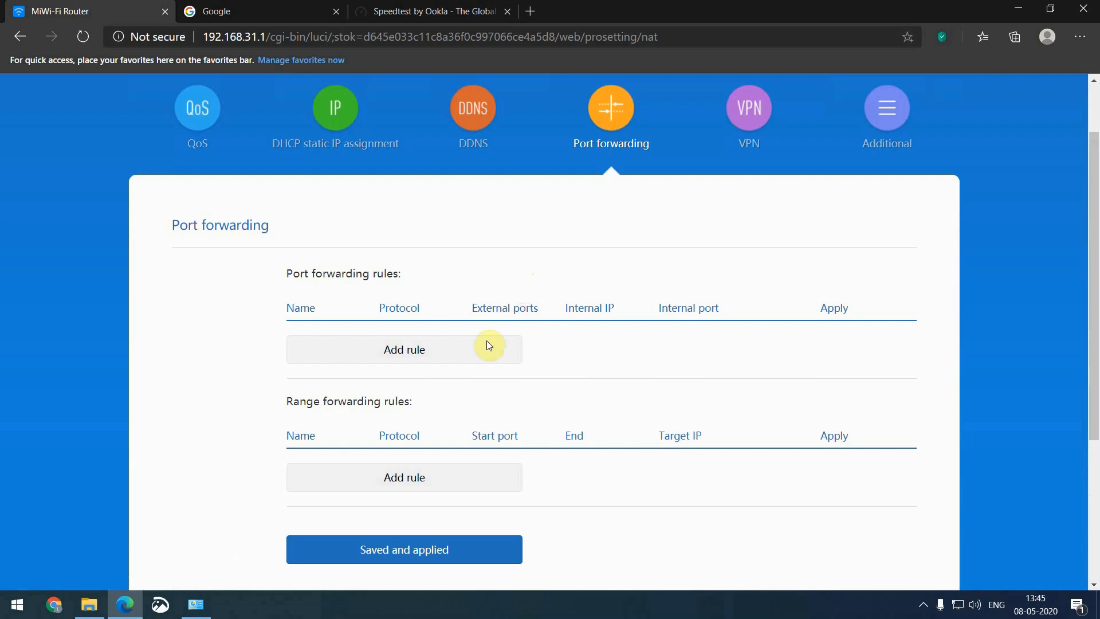
pyautogui.click(445, 356)
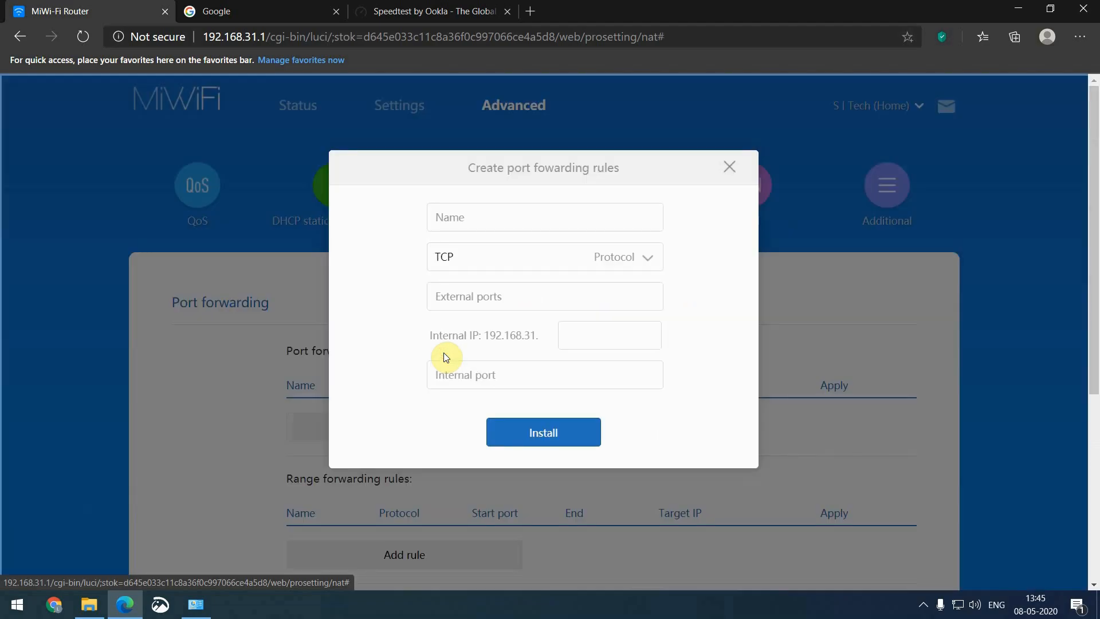
pyautogui.click(503, 223)
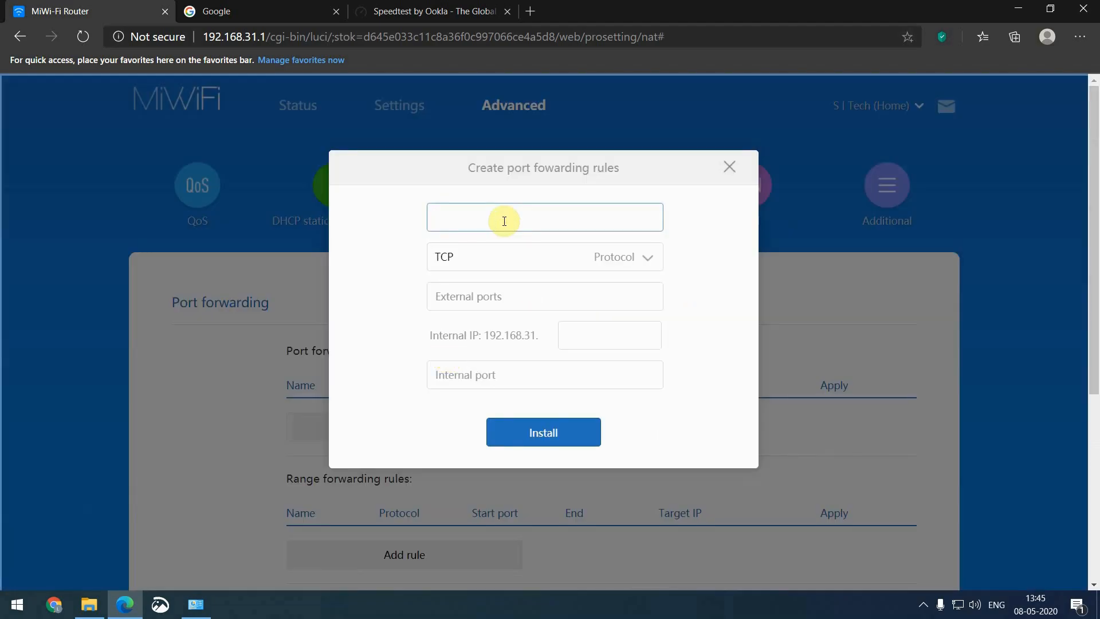
pyautogui.write('cctv tcp')
pyautogui.press('Tab')
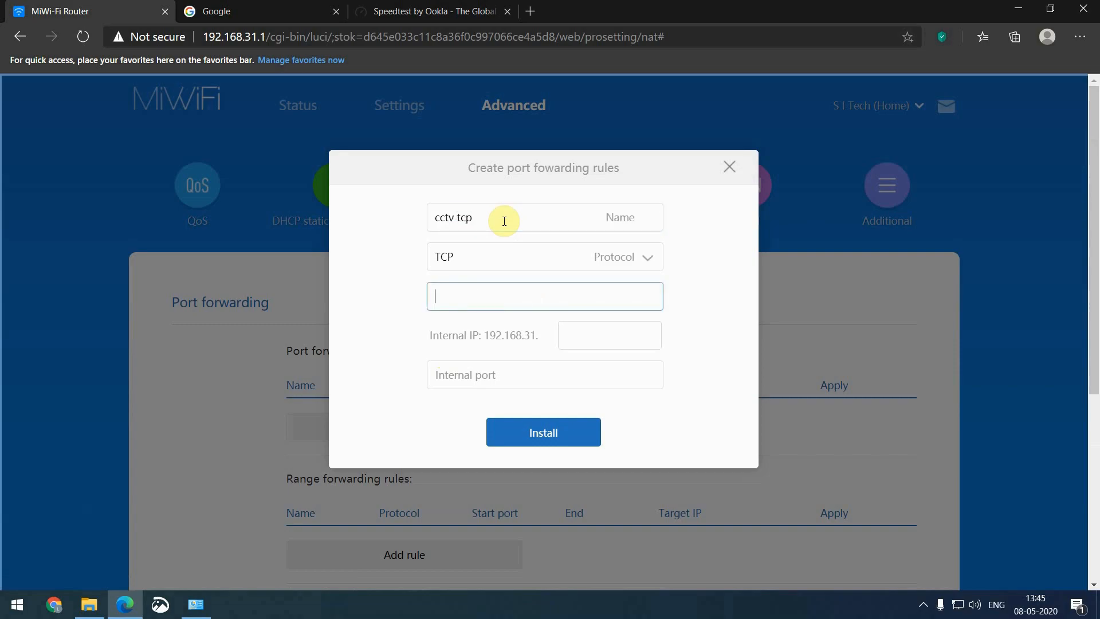
pyautogui.click(482, 220)
pyautogui.press('BackSpace')
pyautogui.press('BackSpace')
pyautogui.press('BackSpace')
pyautogui.write('1')
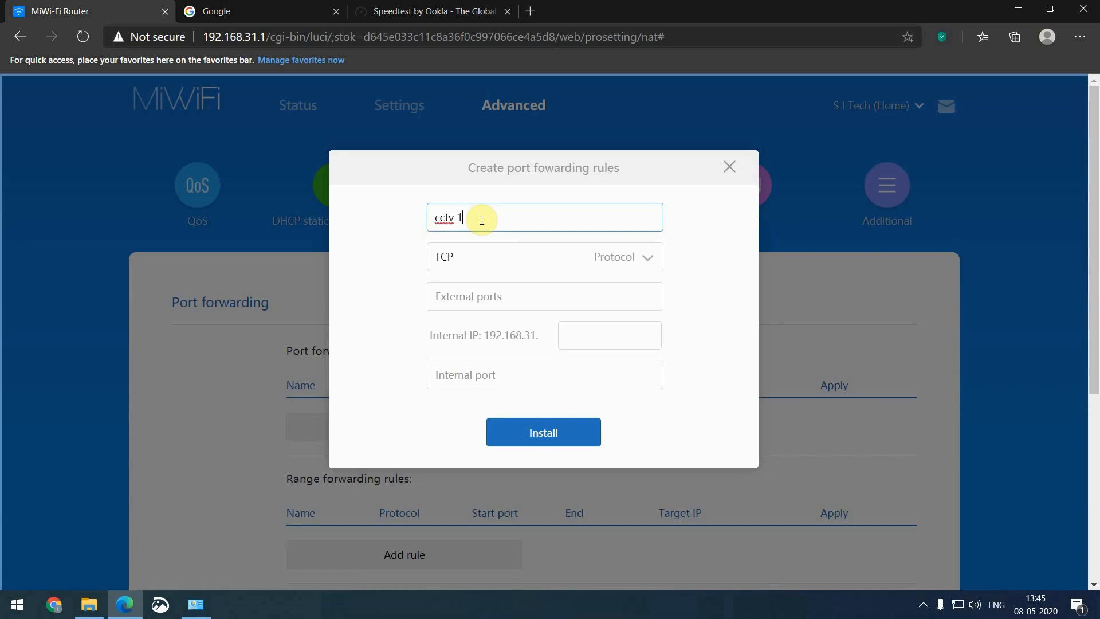
# Forward TCP external port 25001 to 192.168.31.10 port 25001 and save the rule
pyautogui.click(490, 295)
pyautogui.write('25001')
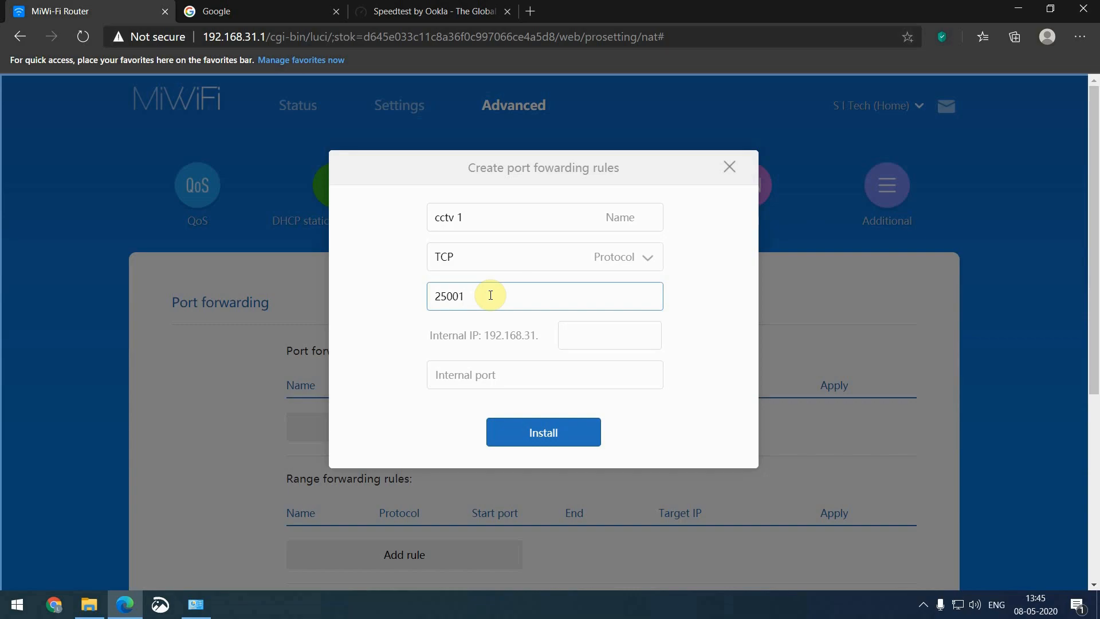
pyautogui.press('Tab')
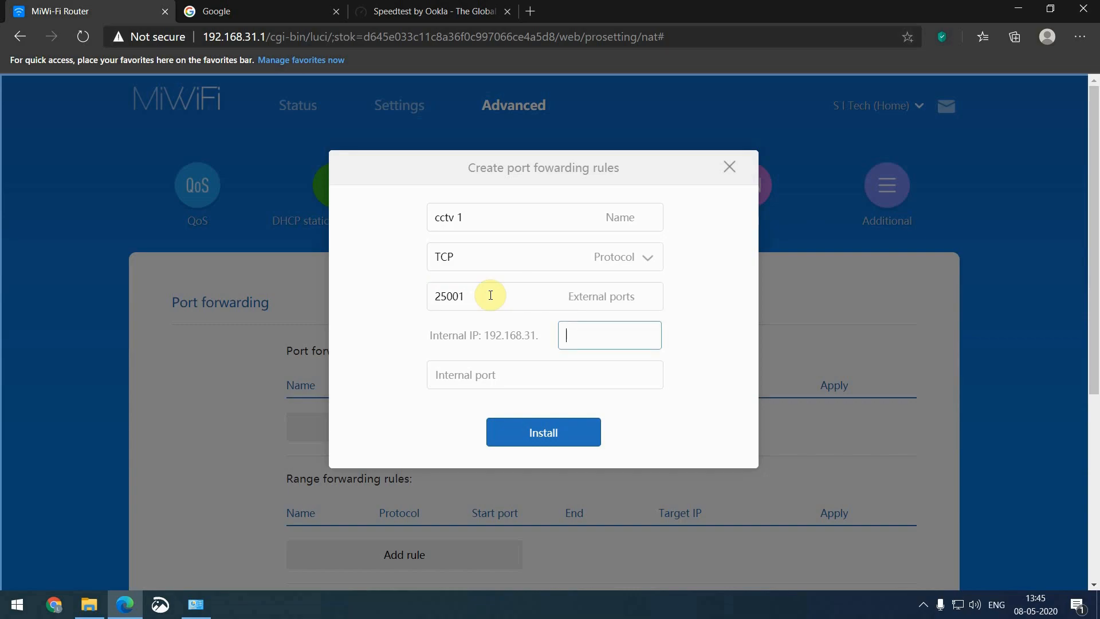
pyautogui.write('10')
pyautogui.press('Tab')
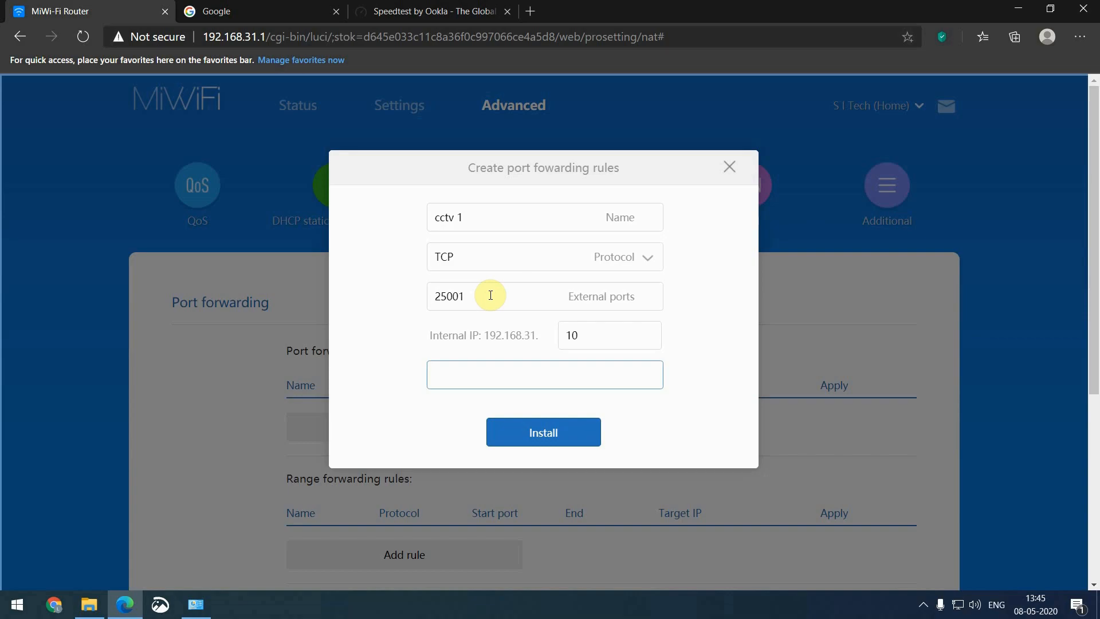
pyautogui.write('25001')
pyautogui.click(539, 436)
pyautogui.scroll(-1, 462, 431)
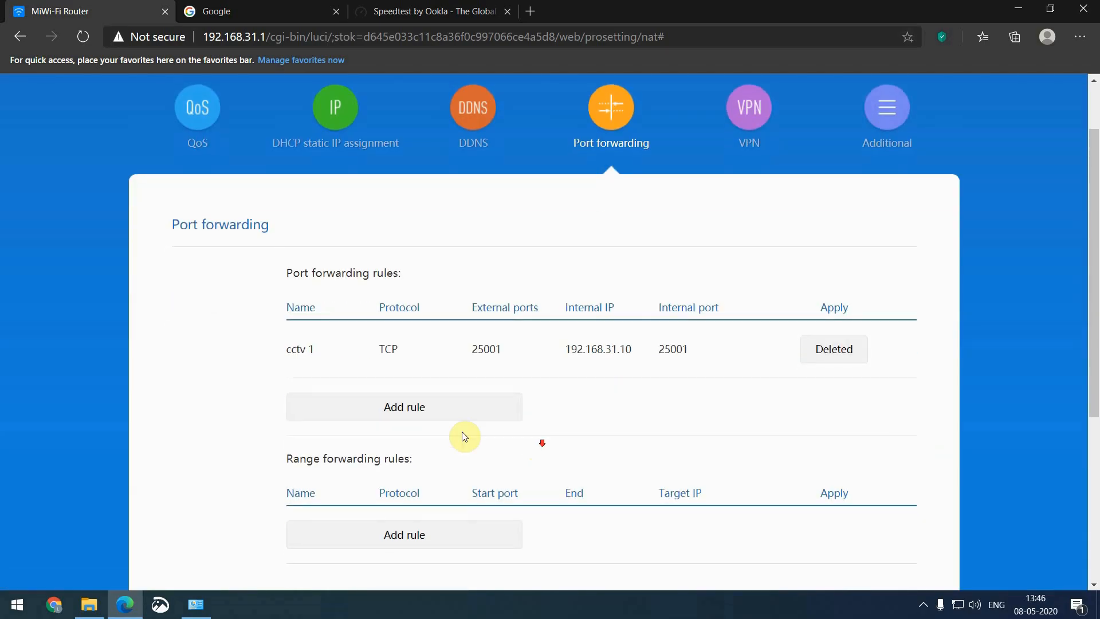
# Fill in rule 'cctv2': UDP, external port 25002, internal IP 192.168.31.10, internal port 25002
pyautogui.click(438, 411)
pyautogui.click(467, 216)
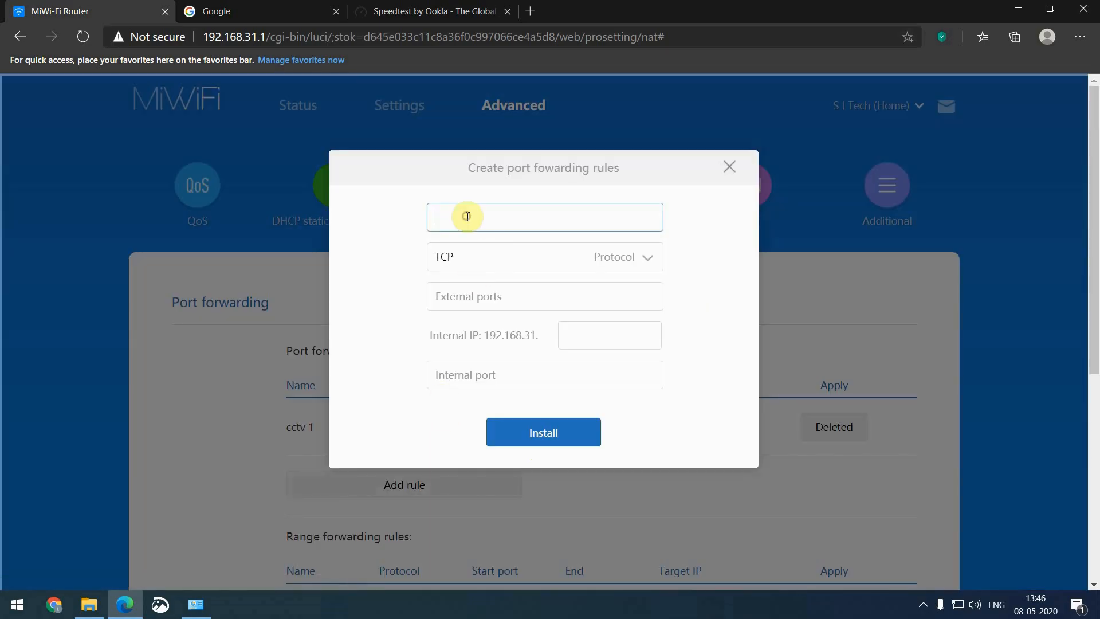
pyautogui.write('cctv2')
pyautogui.click(475, 265)
pyautogui.click(471, 312)
pyautogui.click(523, 296)
pyautogui.write('25001')
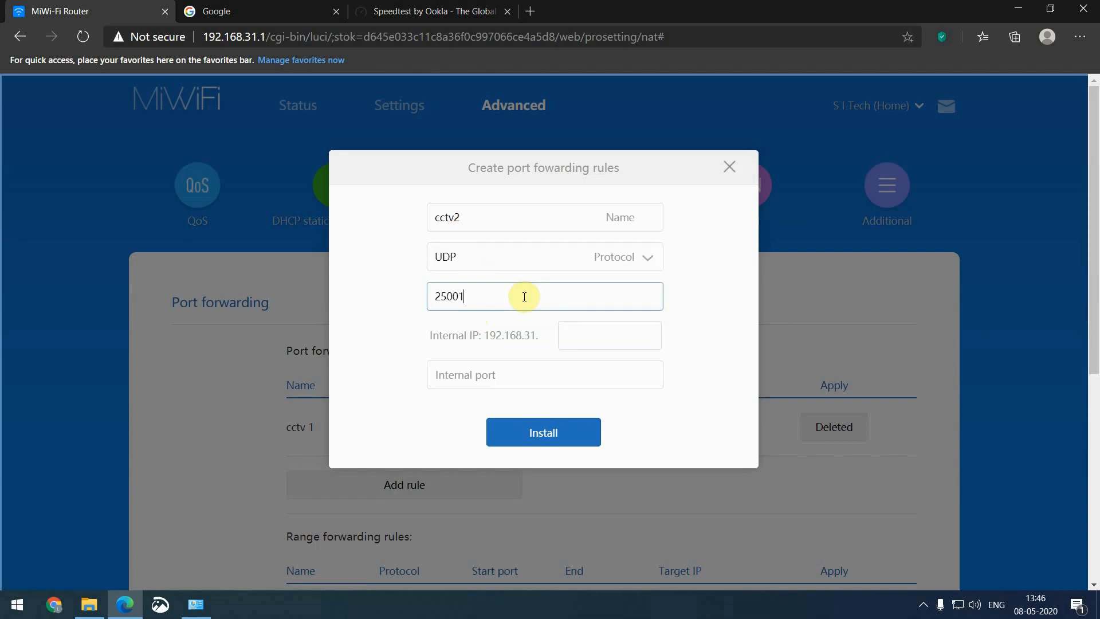
pyautogui.write('2')
pyautogui.press('Tab')
pyautogui.write('10')
pyautogui.press('Tab')
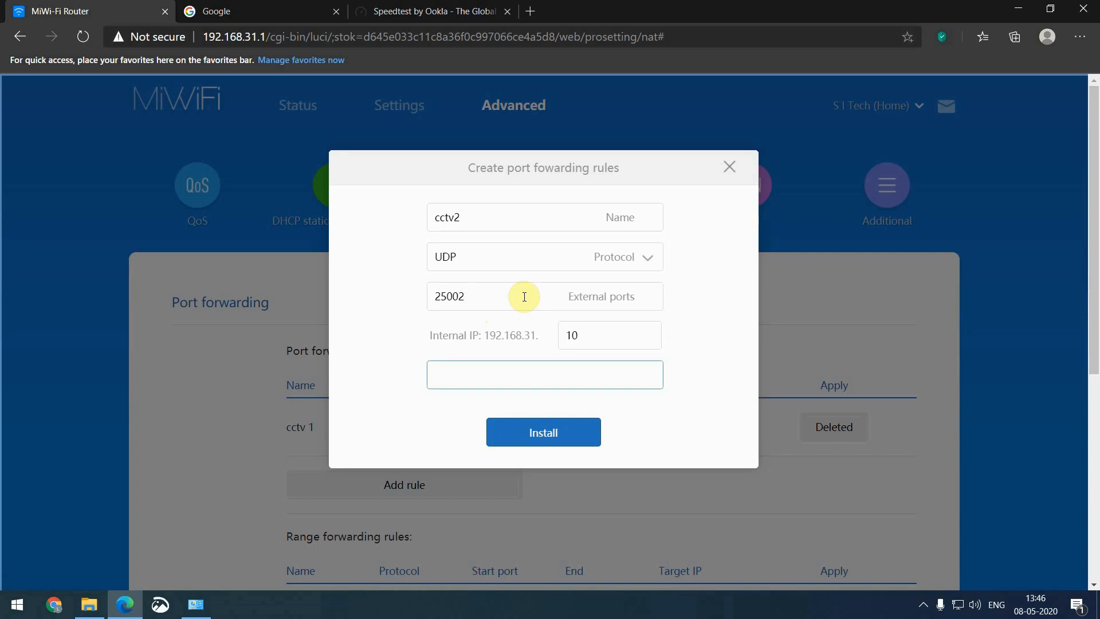
pyautogui.write('25002')
# Install the cctv2 UDP 25002 rule so it appears beside cctv 1
pyautogui.click(540, 434)
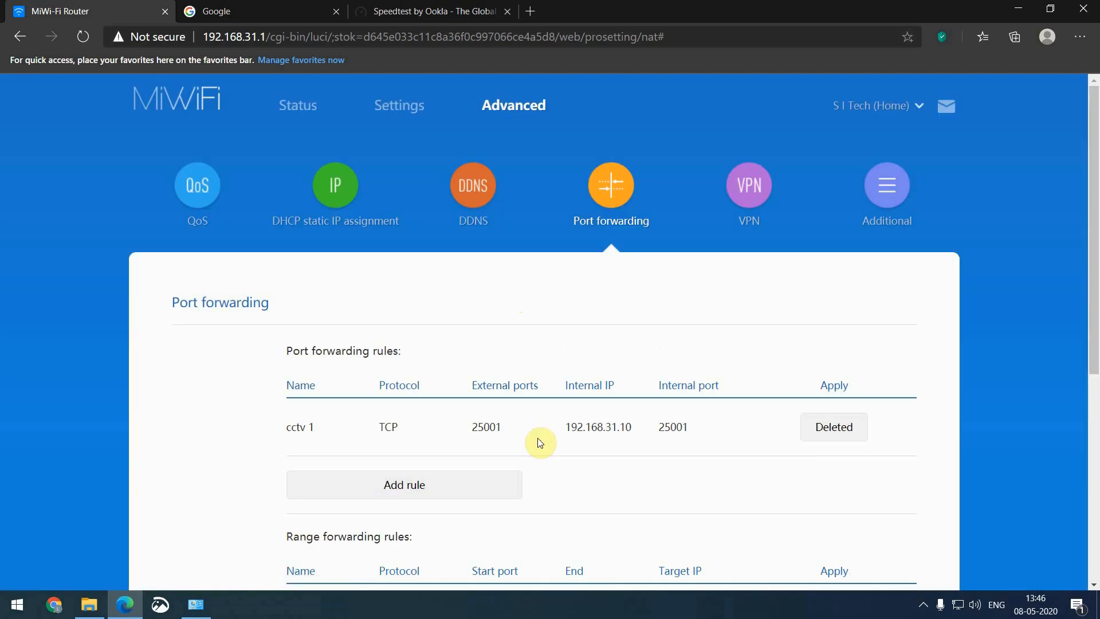
pyautogui.scroll(-3, 530, 435)
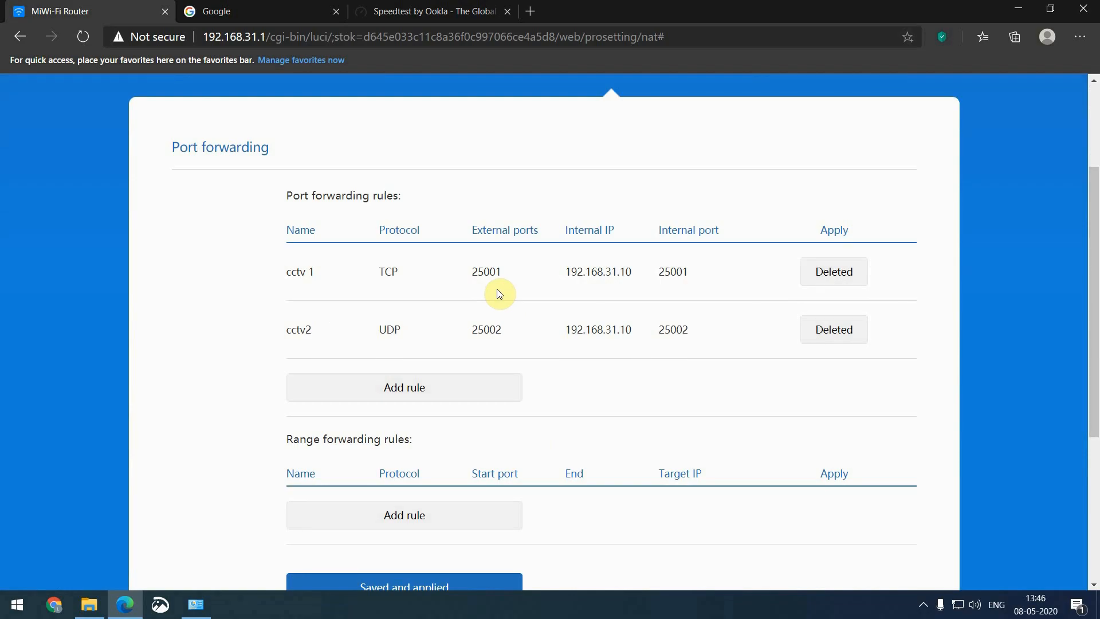
pyautogui.moveTo(692, 275); pyautogui.dragTo(653, 276)
pyautogui.moveTo(470, 274); pyautogui.dragTo(513, 274)
pyautogui.moveTo(377, 273); pyautogui.dragTo(400, 272)
pyautogui.moveTo(557, 271); pyautogui.dragTo(637, 281)
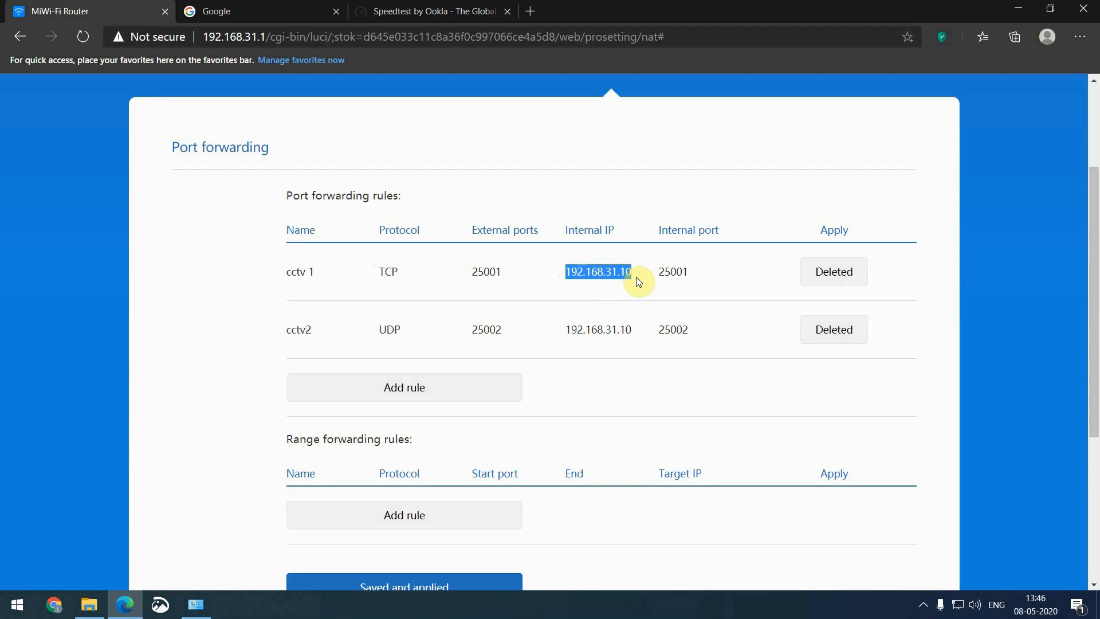
pyautogui.scroll(-3, 637, 281)
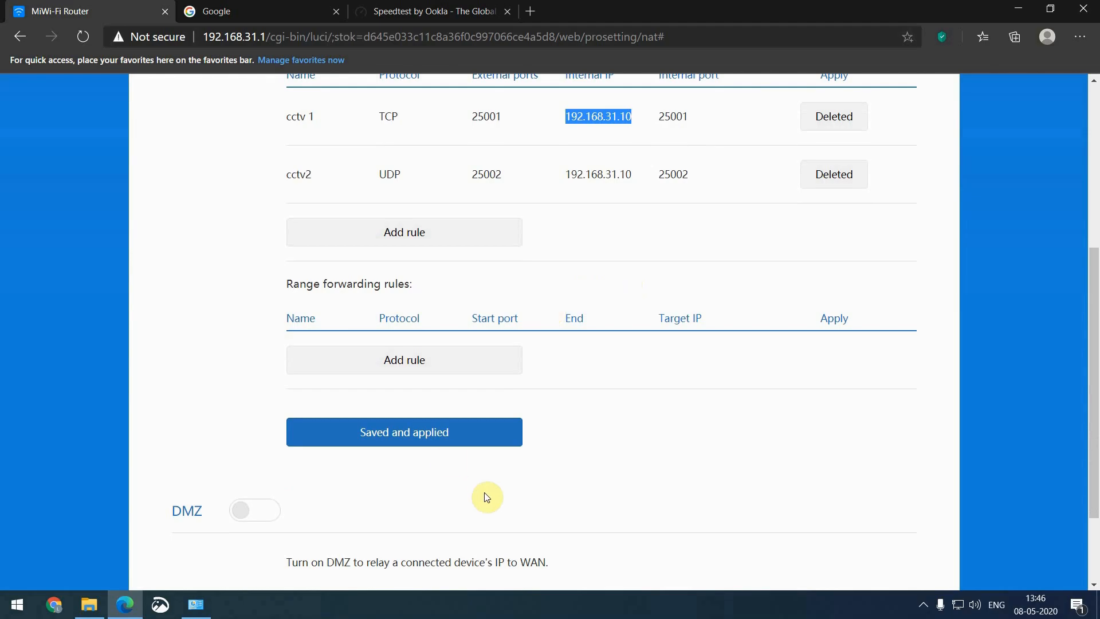
# Apply the cctv 1 and cctv2 forwarding rules with Saved and applied
pyautogui.click(441, 439)
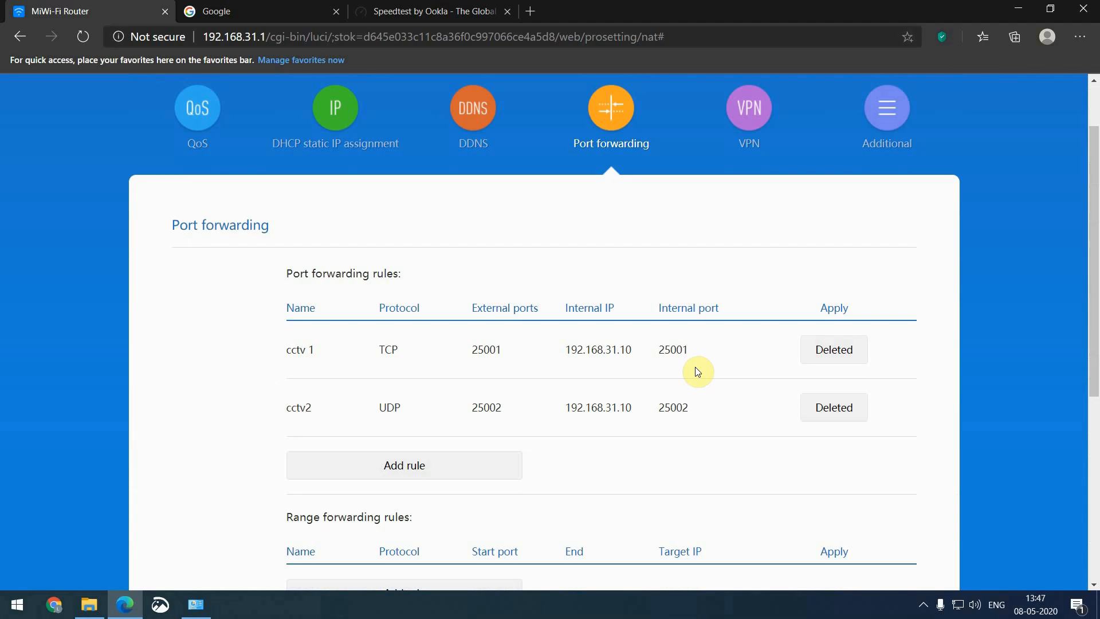
pyautogui.scroll(-5, 695, 372)
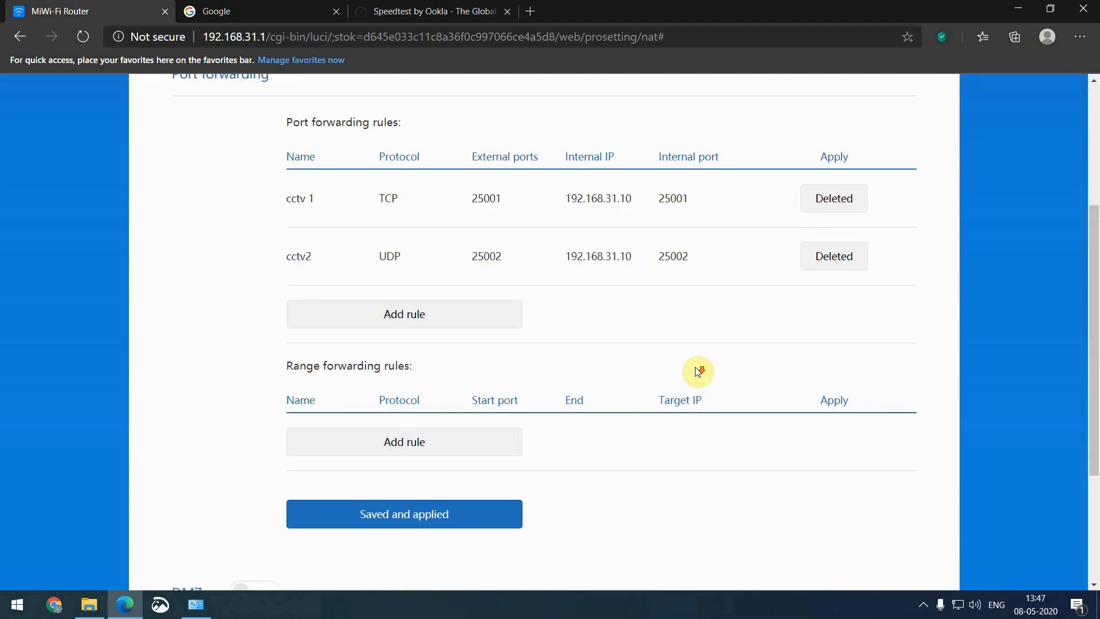